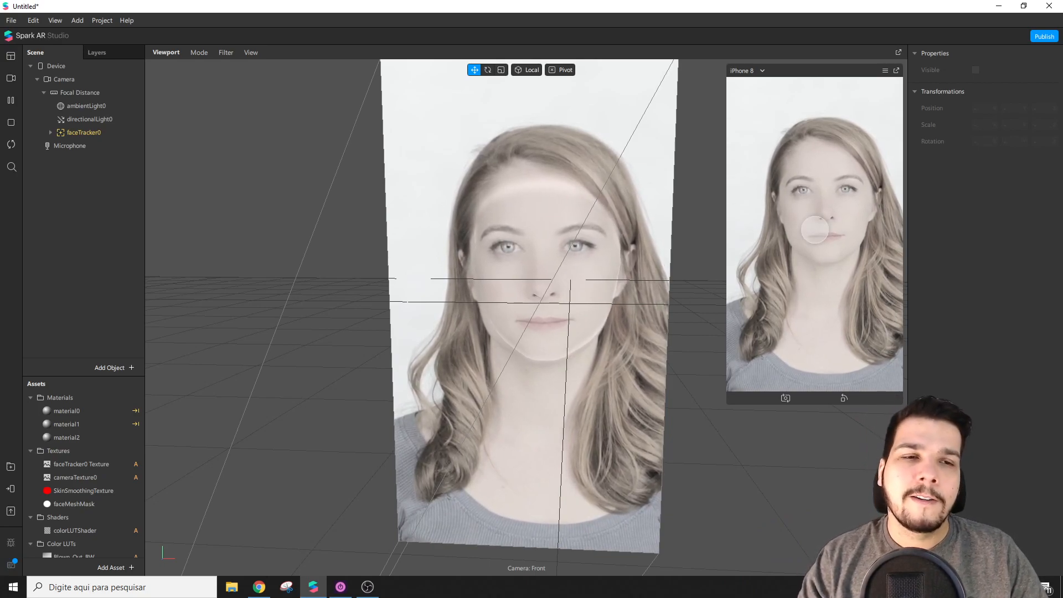
# Preview the finished filter on several real-time simulation videos, ending with the clip of the woman in the yellow shirt
pyautogui.click(12, 80)
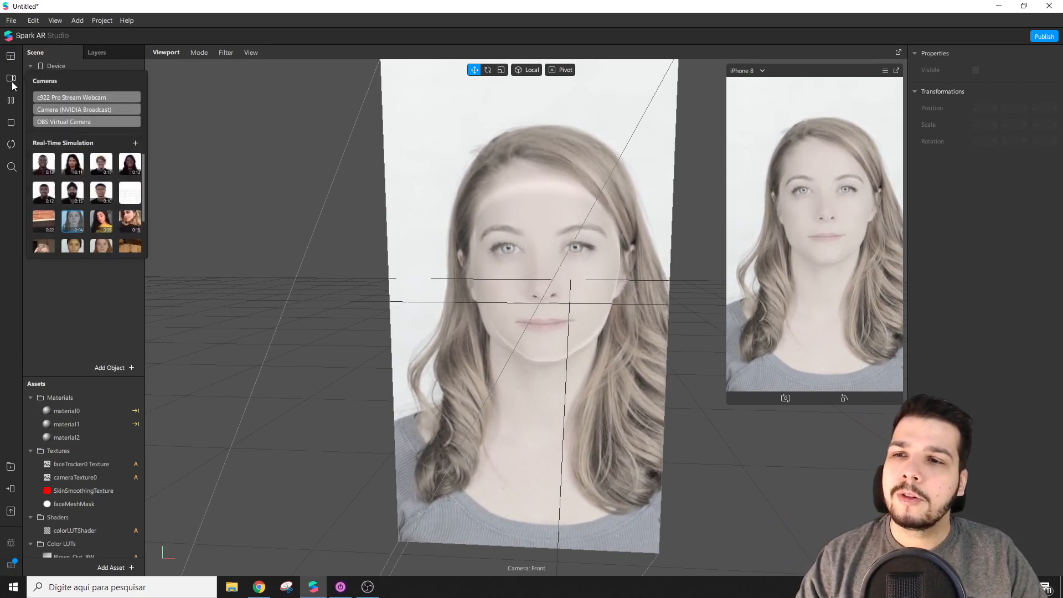
pyautogui.click(46, 222)
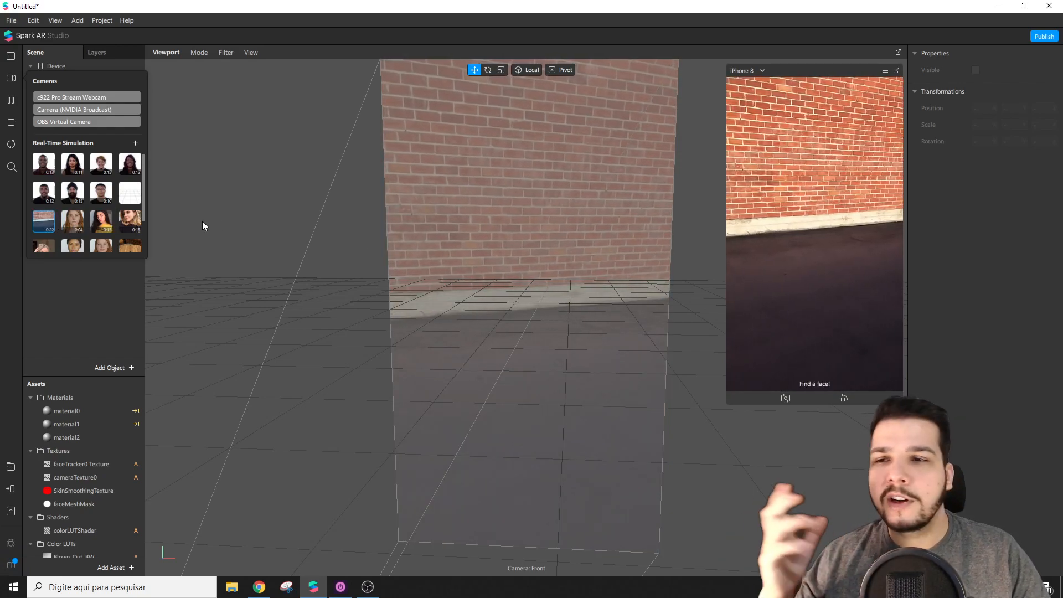
pyautogui.click(101, 222)
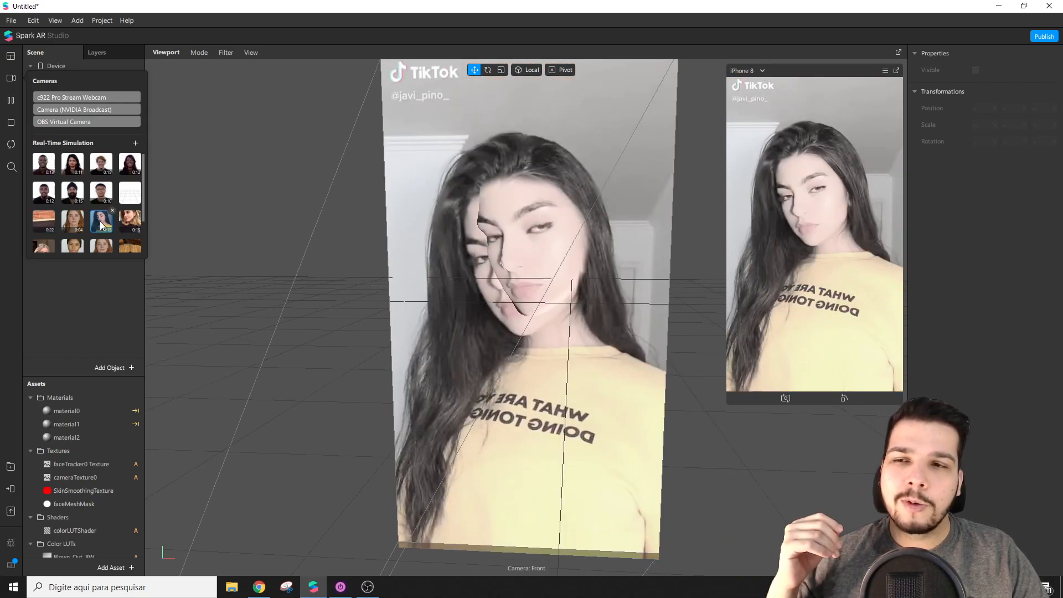
pyautogui.scroll(-1, 117, 211)
pyautogui.click(131, 204)
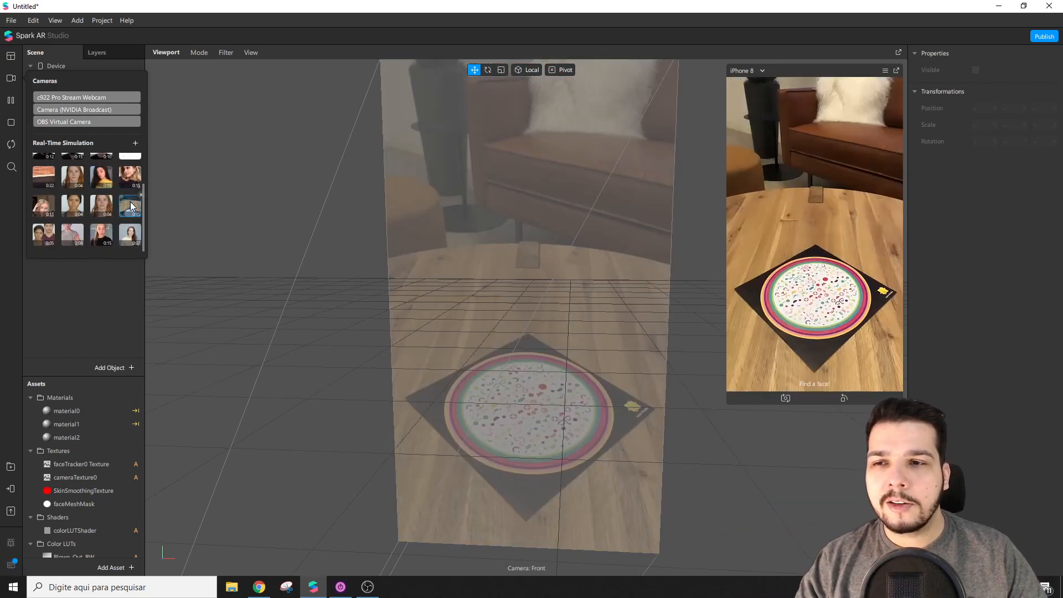
pyautogui.scroll(2, 114, 210)
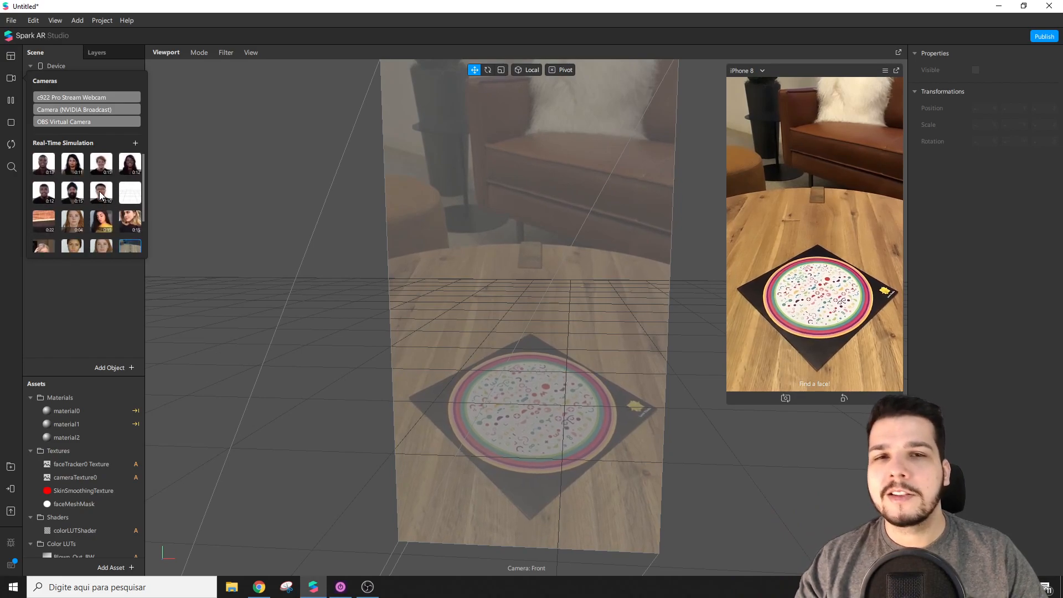
pyautogui.scroll(-2, 100, 208)
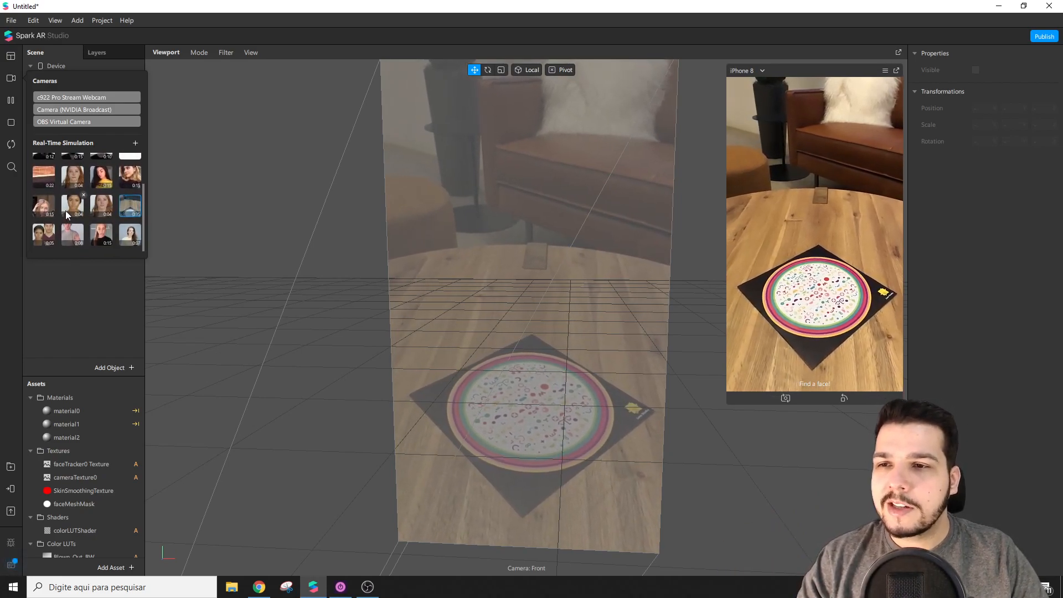
pyautogui.click(44, 205)
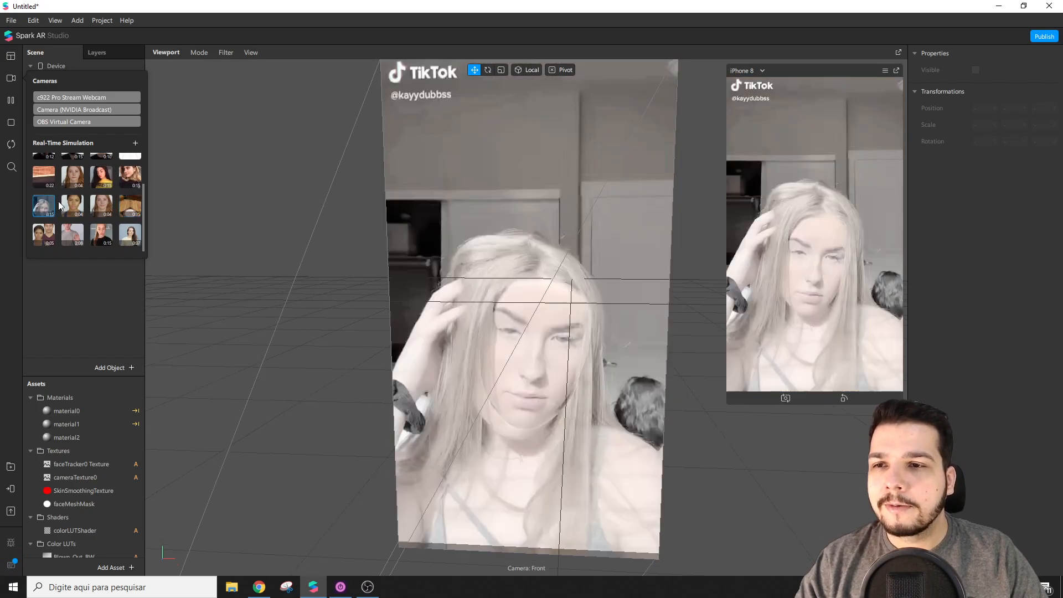
pyautogui.click(102, 177)
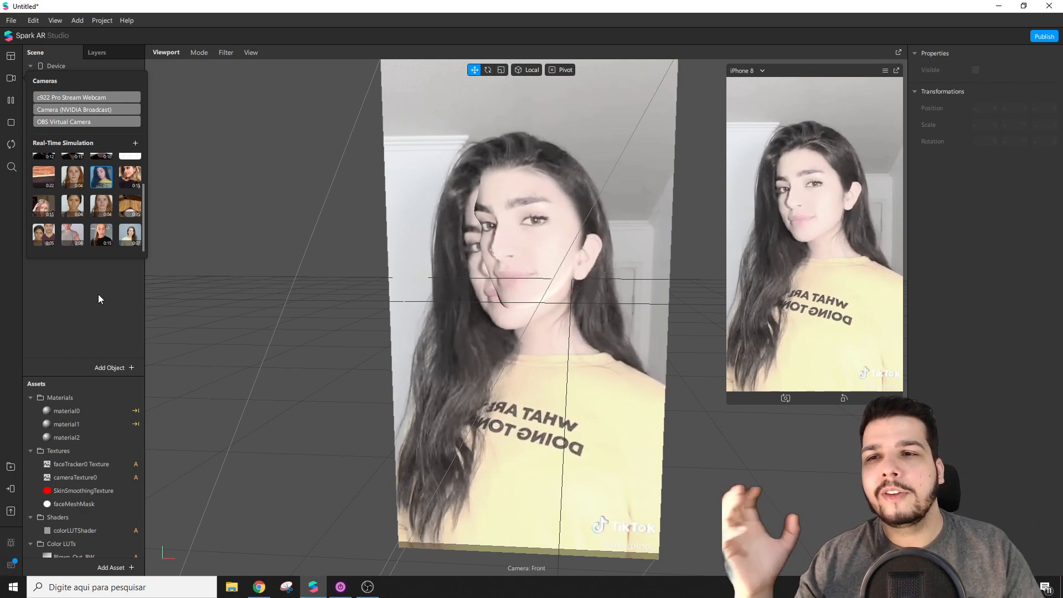
pyautogui.click(98, 299)
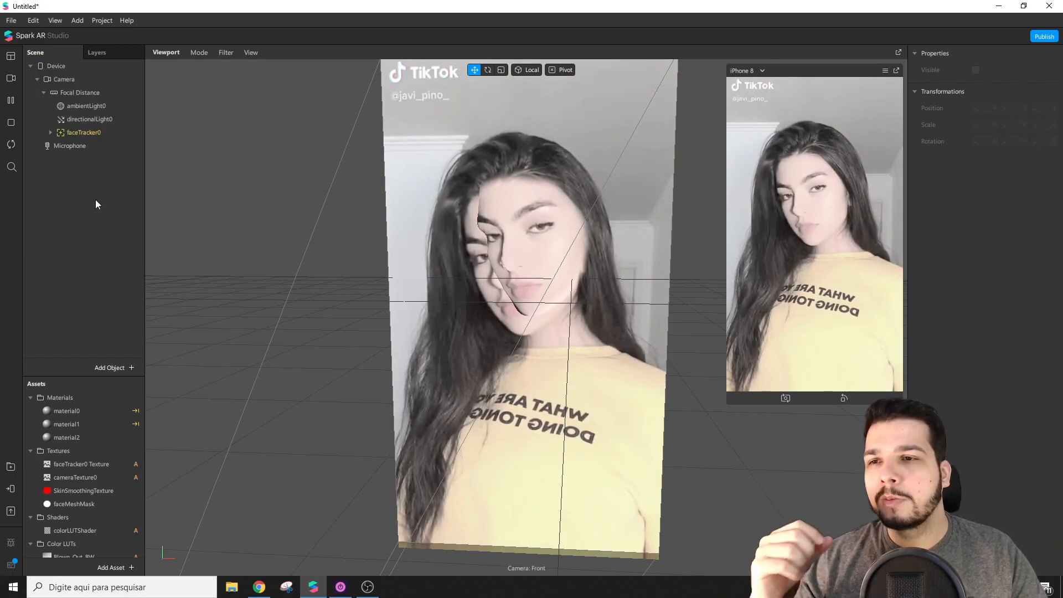
# Expand faceTracker0 in the scene and examine canvas0 and its properties
pyautogui.click(50, 132)
pyautogui.click(72, 146)
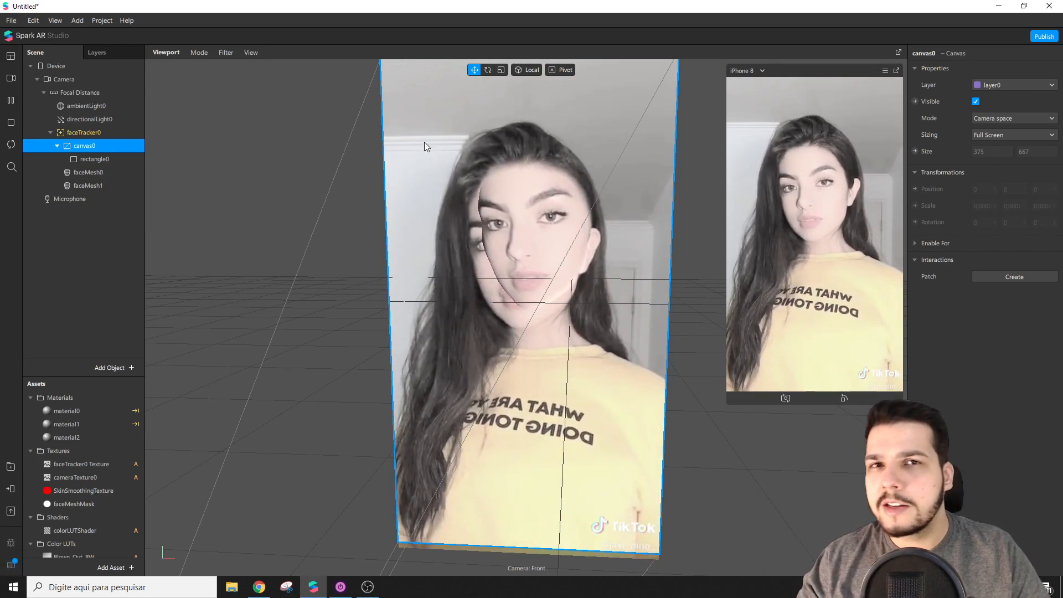
# Close the current project and create a new blank project
pyautogui.click(1052, 5)
pyautogui.click(560, 322)
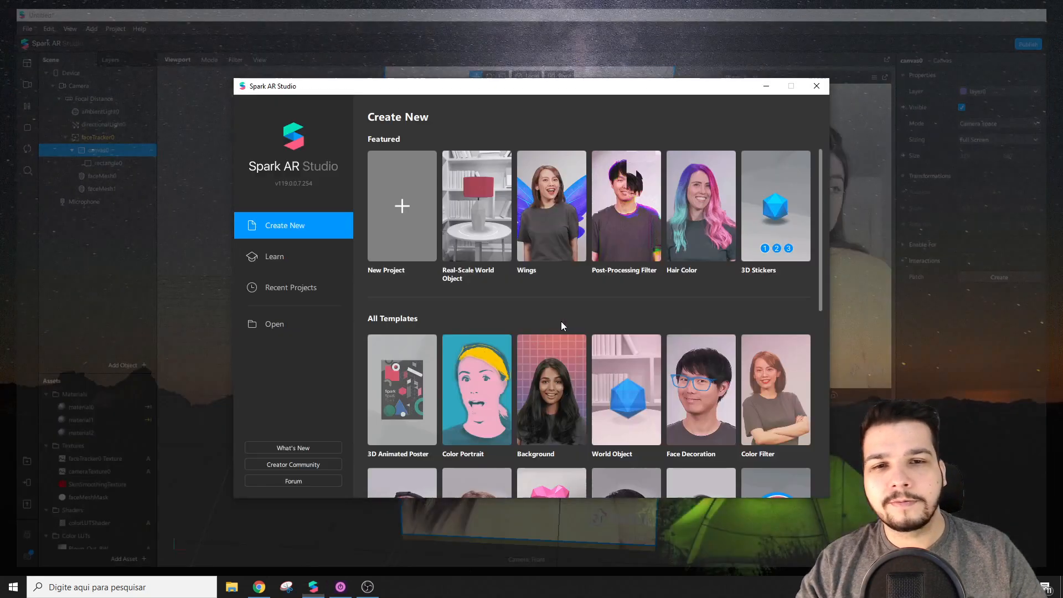
pyautogui.click(423, 174)
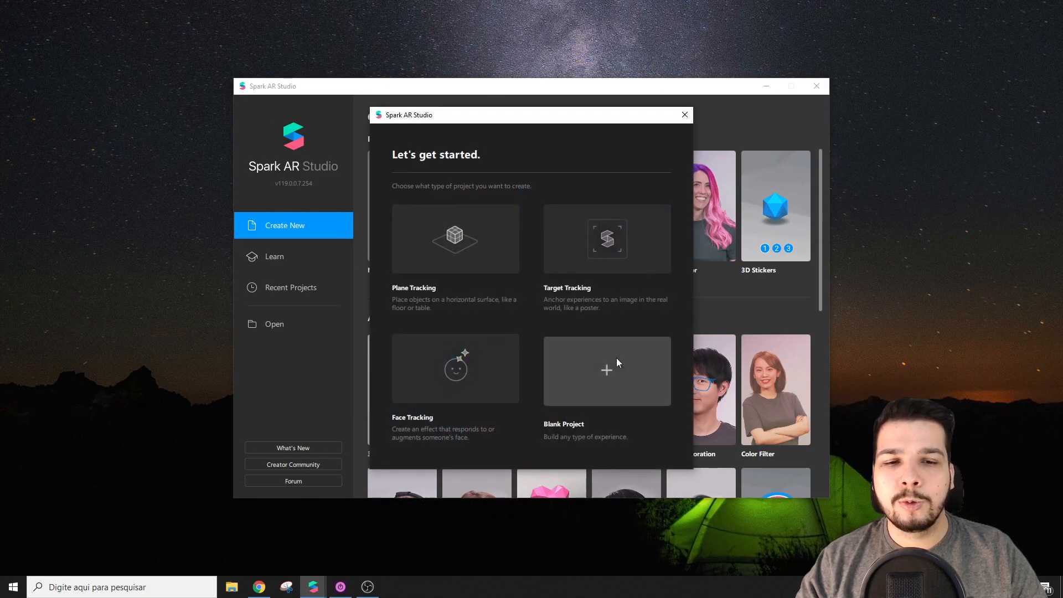
pyautogui.click(616, 359)
# Use the clip of the woman with the ponytail and black sweater as the simulation video and enlarge the device preview
pyautogui.click(848, 64)
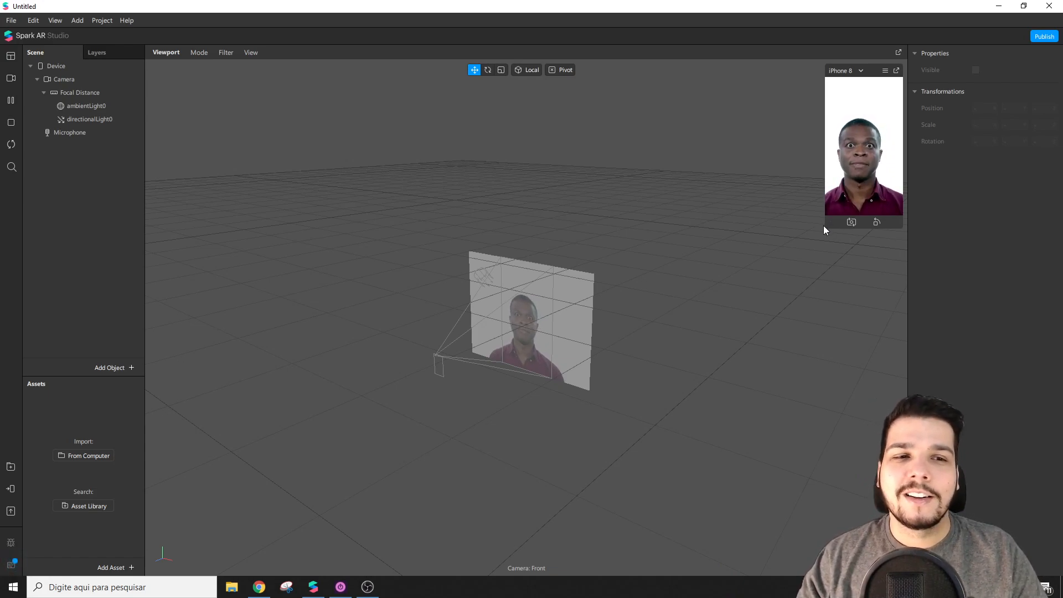
pyautogui.moveTo(826, 227); pyautogui.dragTo(794, 284)
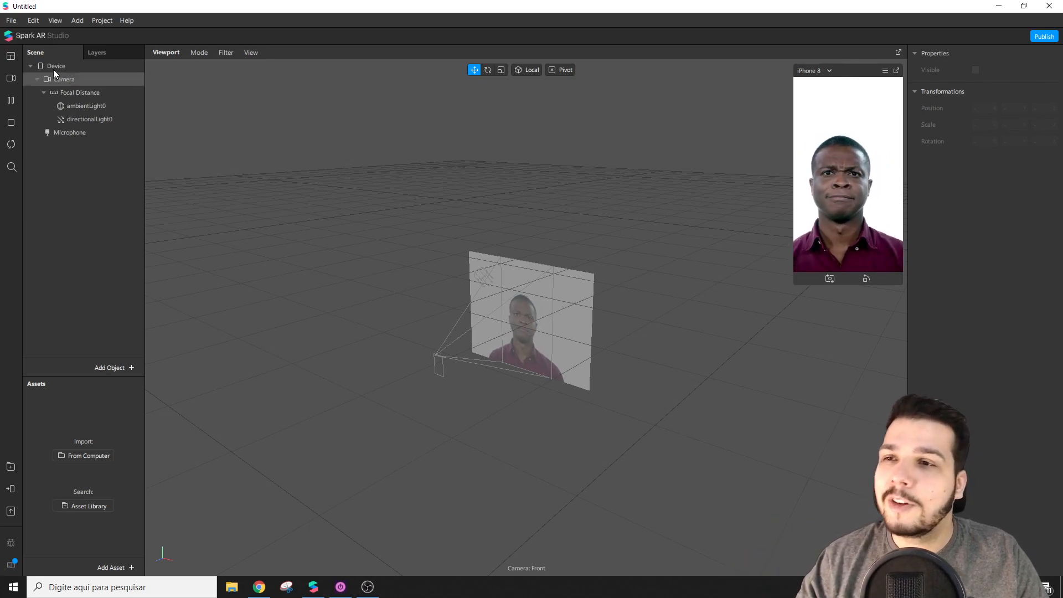
pyautogui.click(11, 83)
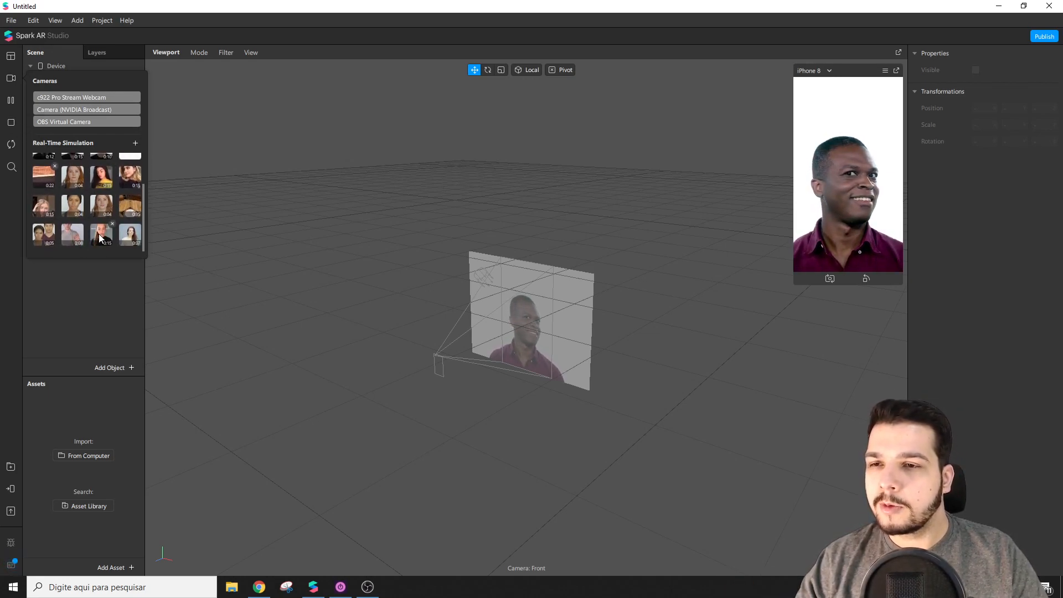
pyautogui.click(98, 233)
pyautogui.click(79, 315)
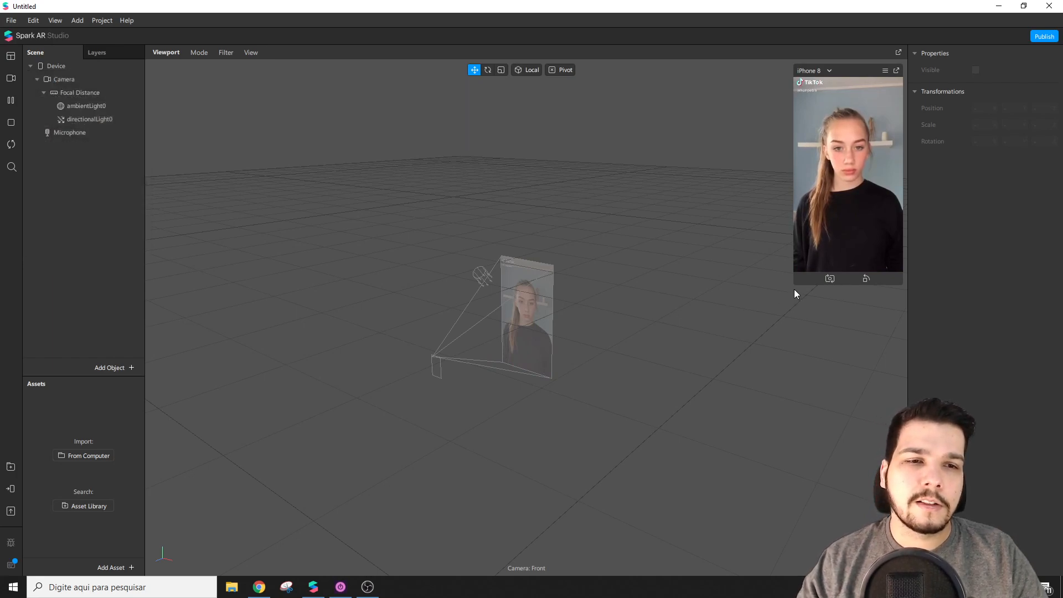
pyautogui.moveTo(796, 284); pyautogui.dragTo(699, 372)
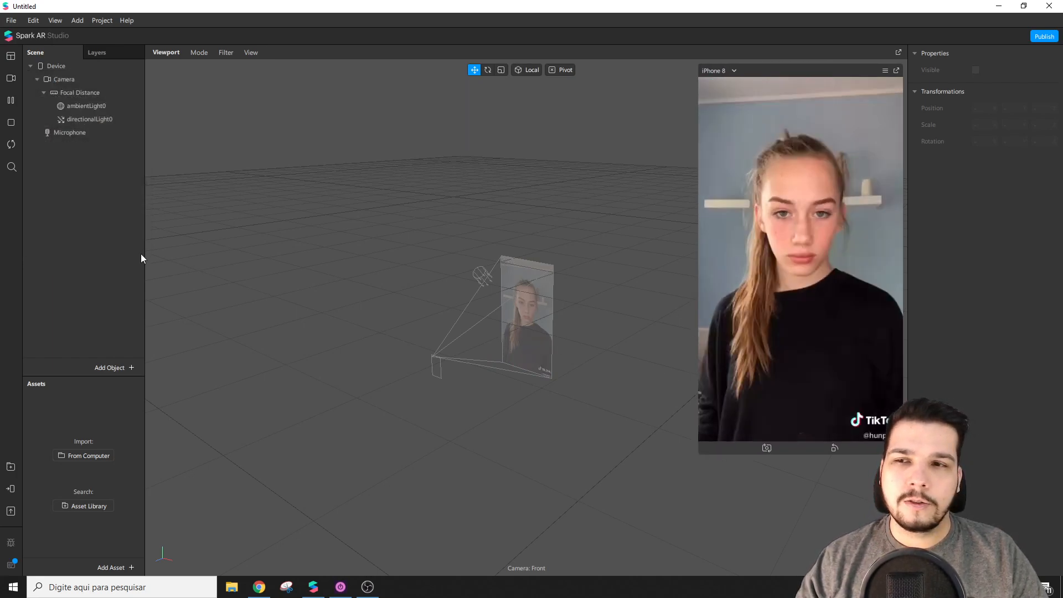
# Examine the available cameras and real-time simulation videos, including the option to import a custom video
pyautogui.click(11, 78)
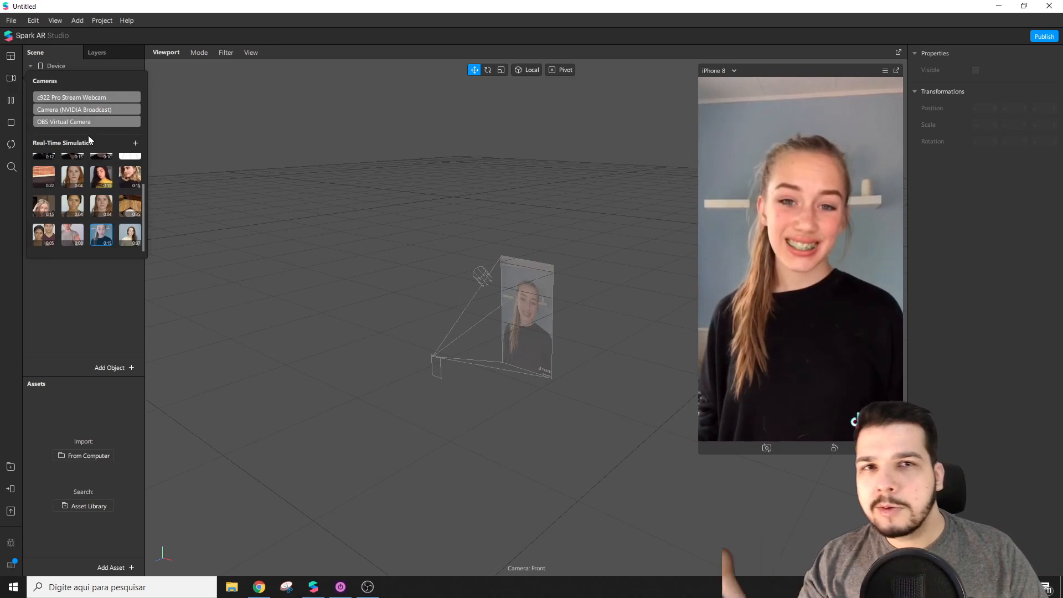
pyautogui.scroll(2, 96, 181)
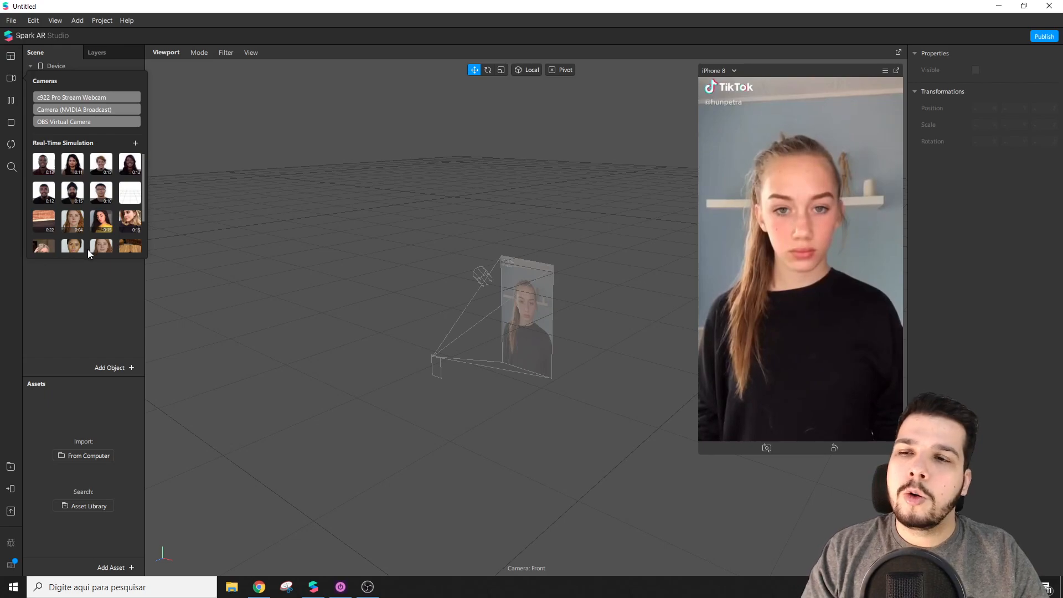
pyautogui.click(86, 300)
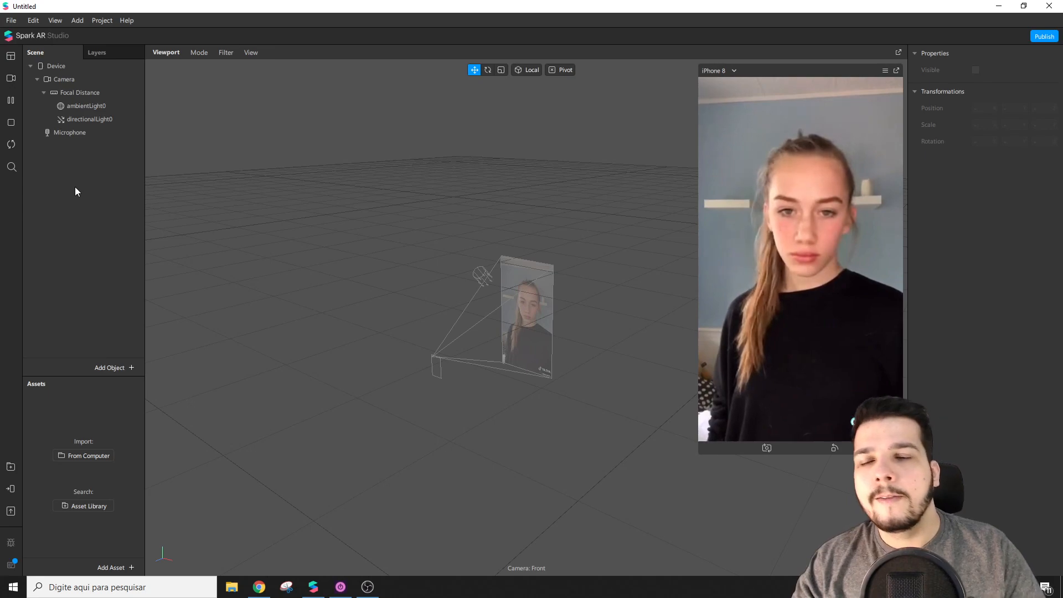
pyautogui.click(11, 78)
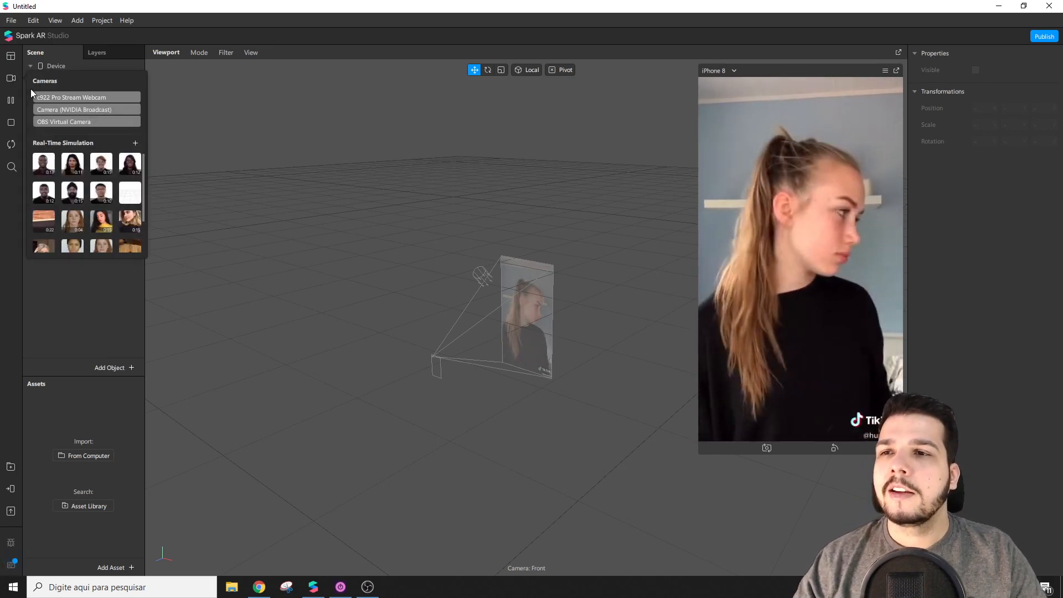
pyautogui.click(135, 143)
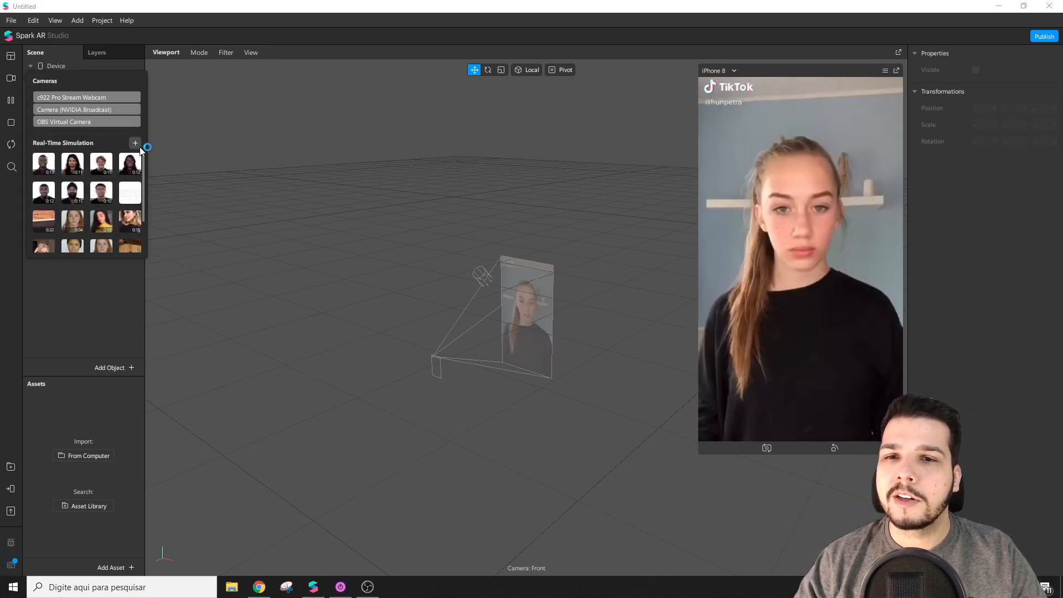
pyautogui.click(500, 292)
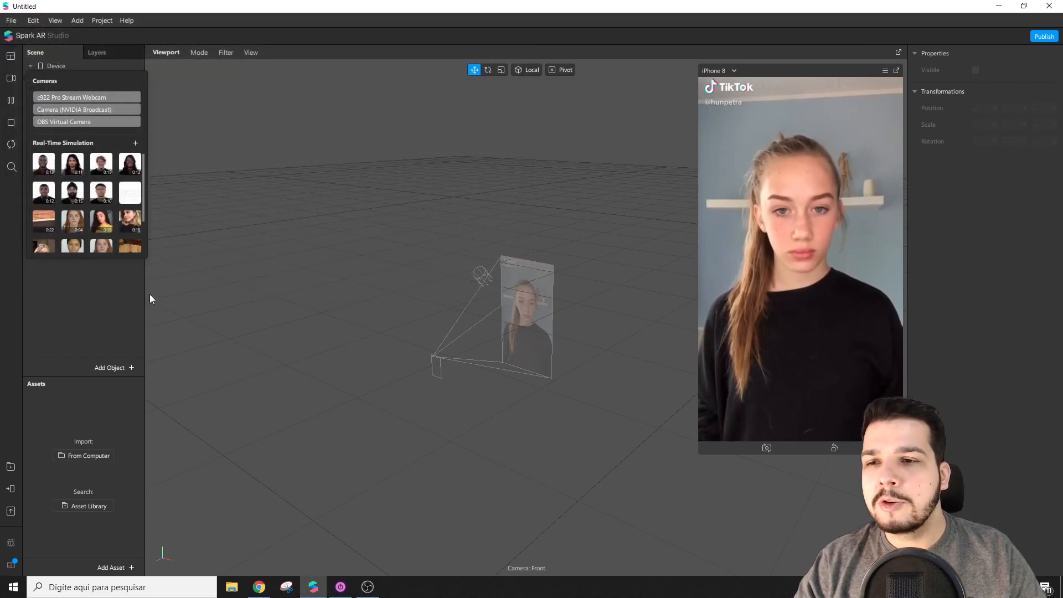
pyautogui.scroll(-2, 78, 230)
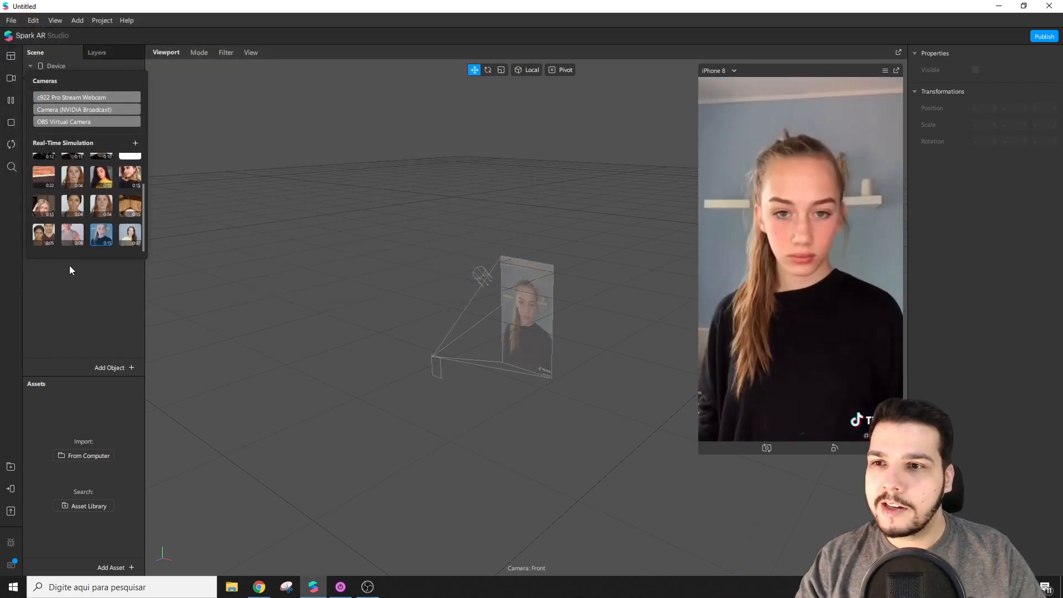
pyautogui.scroll(2, 65, 215)
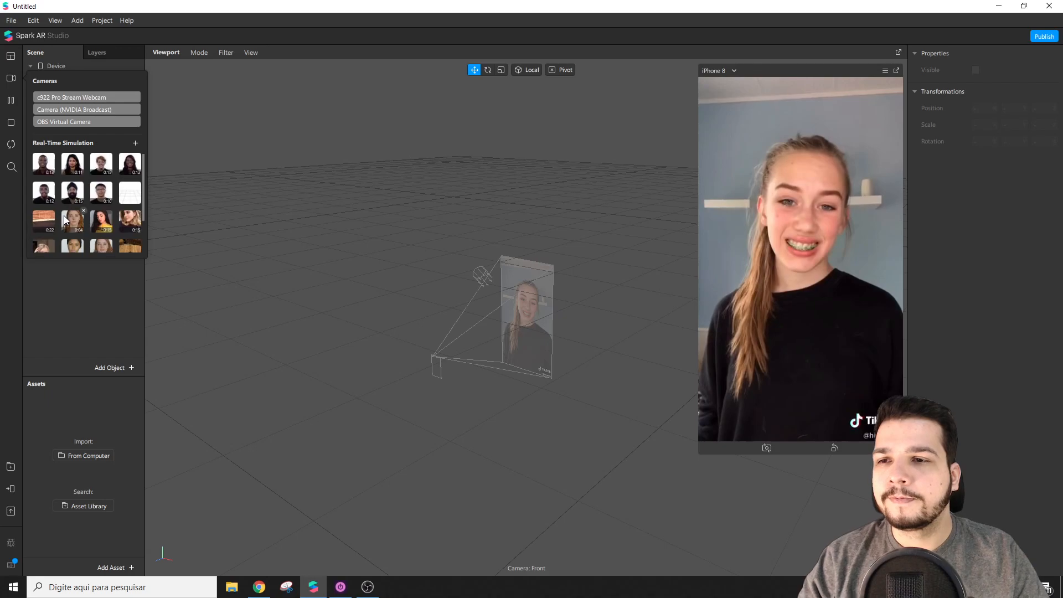
pyautogui.click(78, 284)
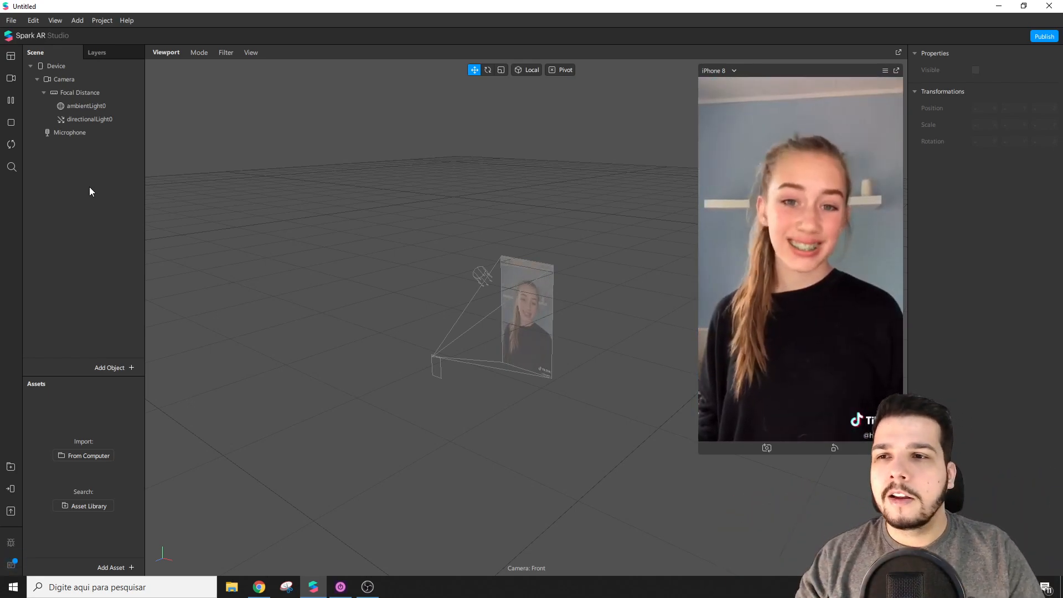
# Add a rectangle to the scene
pyautogui.rightClick(86, 181)
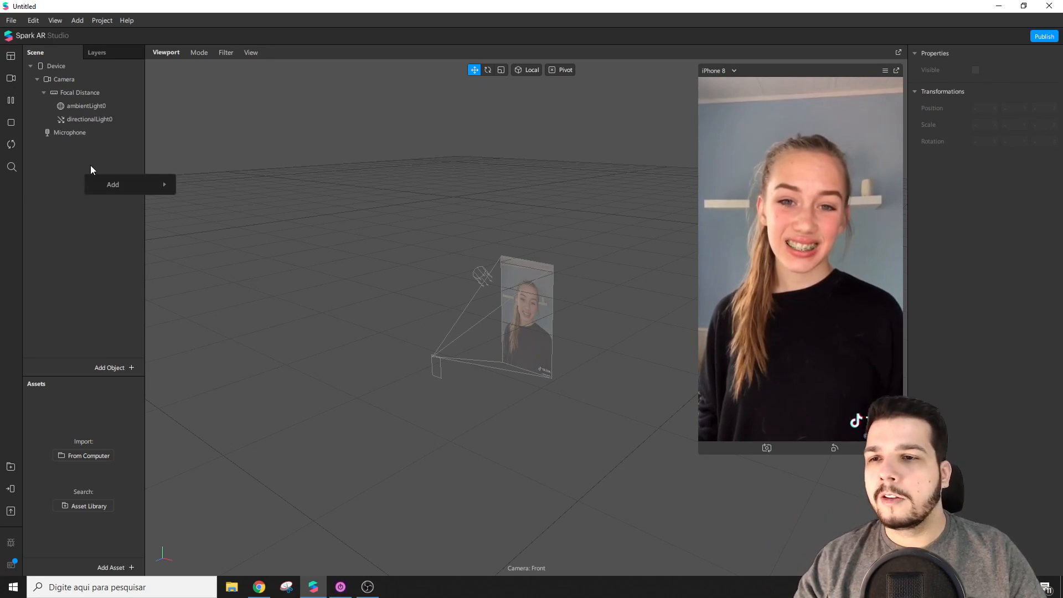
pyautogui.moveTo(128, 186)
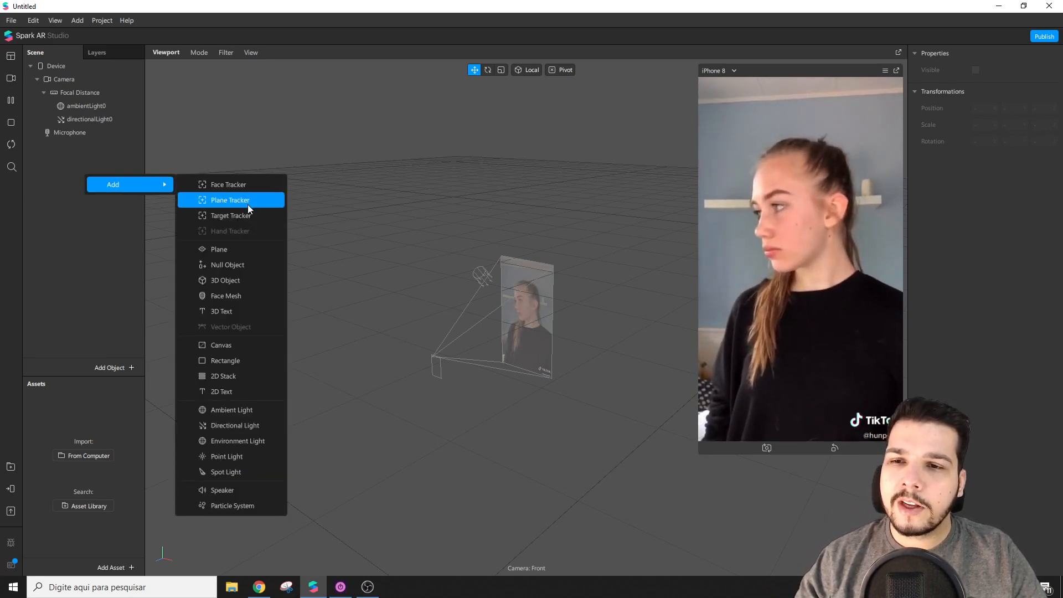
pyautogui.click(234, 362)
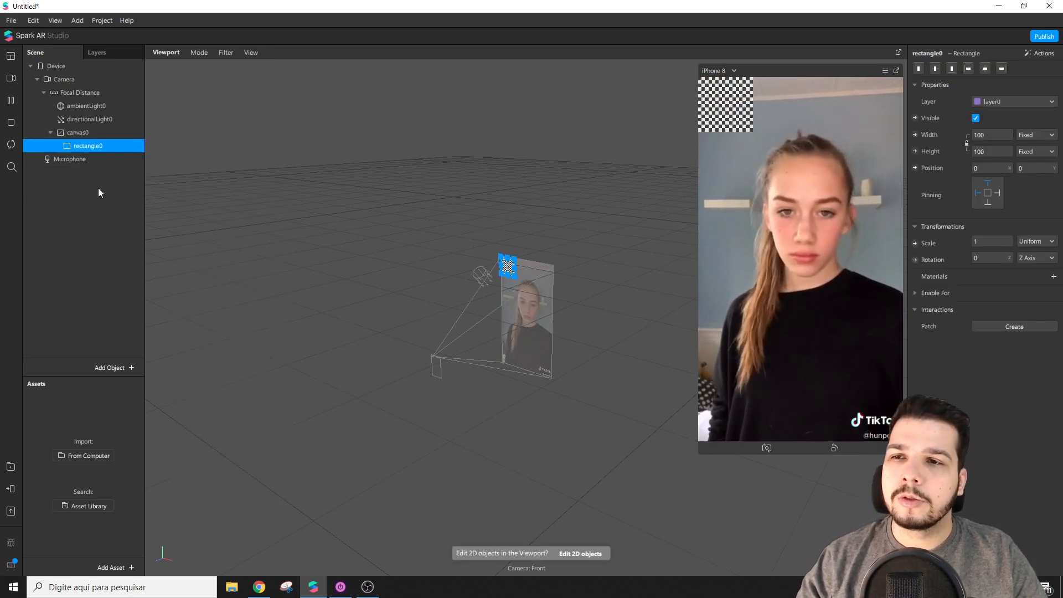
pyautogui.rightClick(98, 189)
pyautogui.moveTo(108, 200)
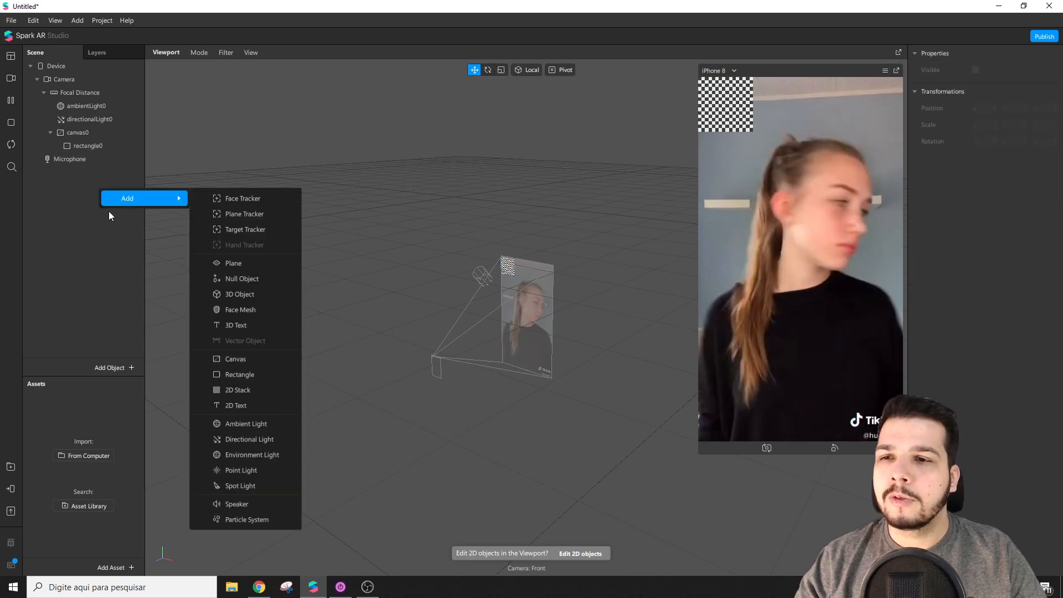
# Make the rectangle fill the full width and full height of the canvas
pyautogui.click(85, 145)
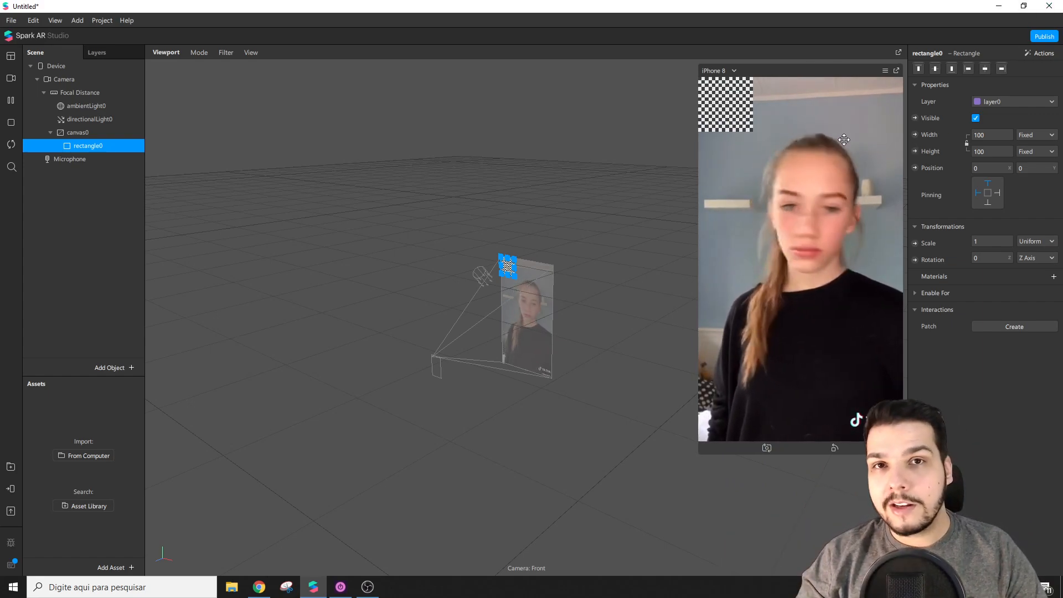
pyautogui.click(975, 135)
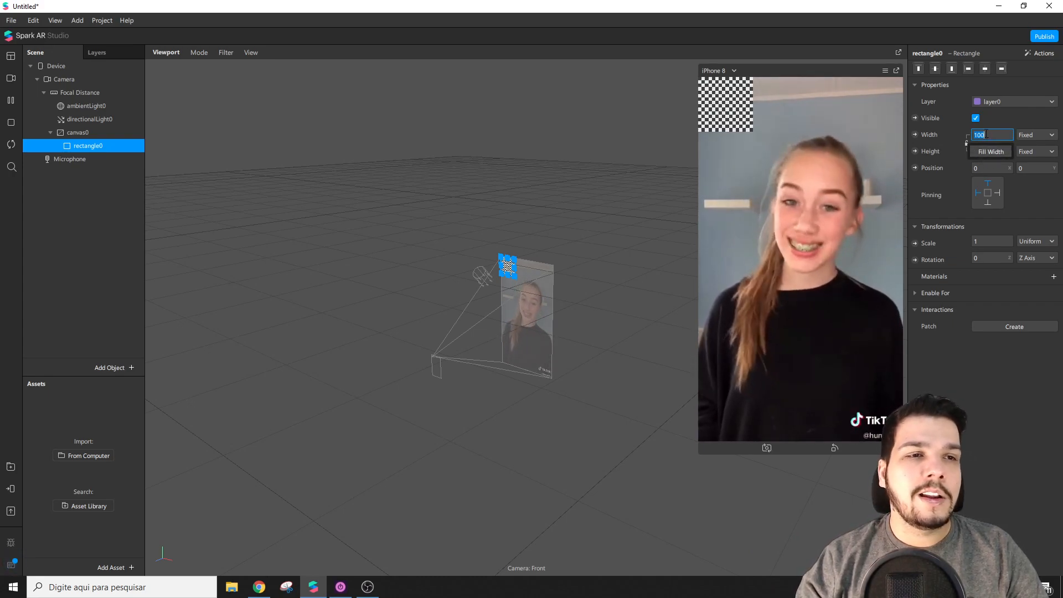
pyautogui.click(992, 152)
pyautogui.click(991, 151)
pyautogui.click(989, 168)
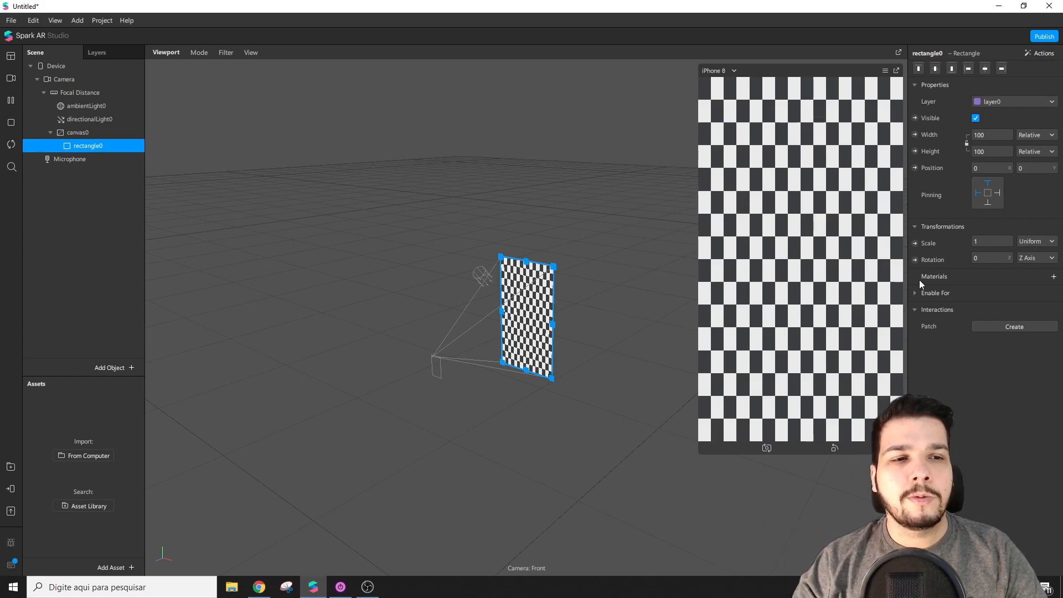
# Create a new material for the rectangle and open the material's properties
pyautogui.click(1053, 277)
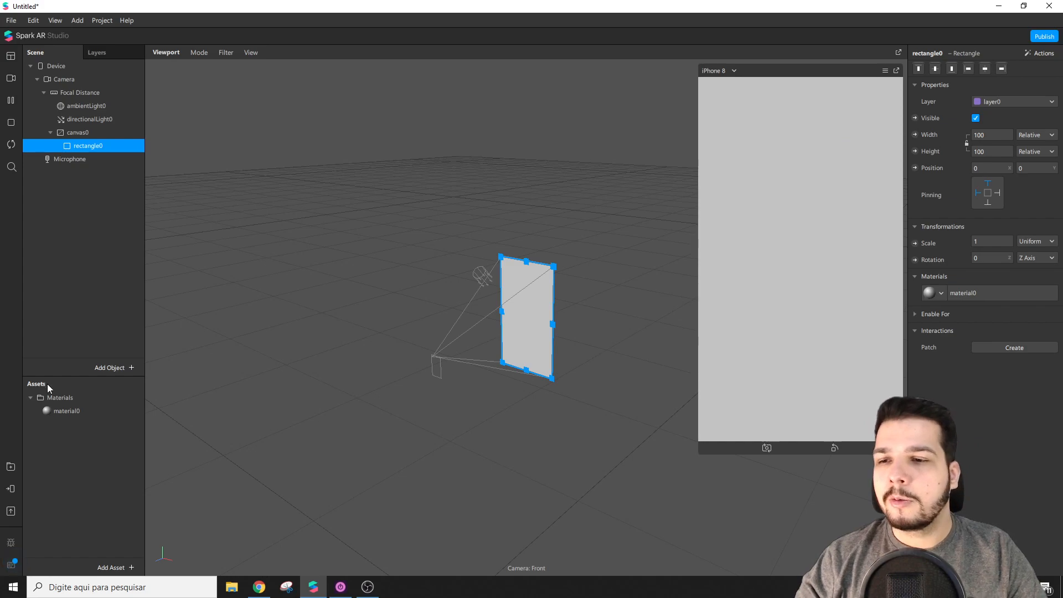
pyautogui.click(57, 411)
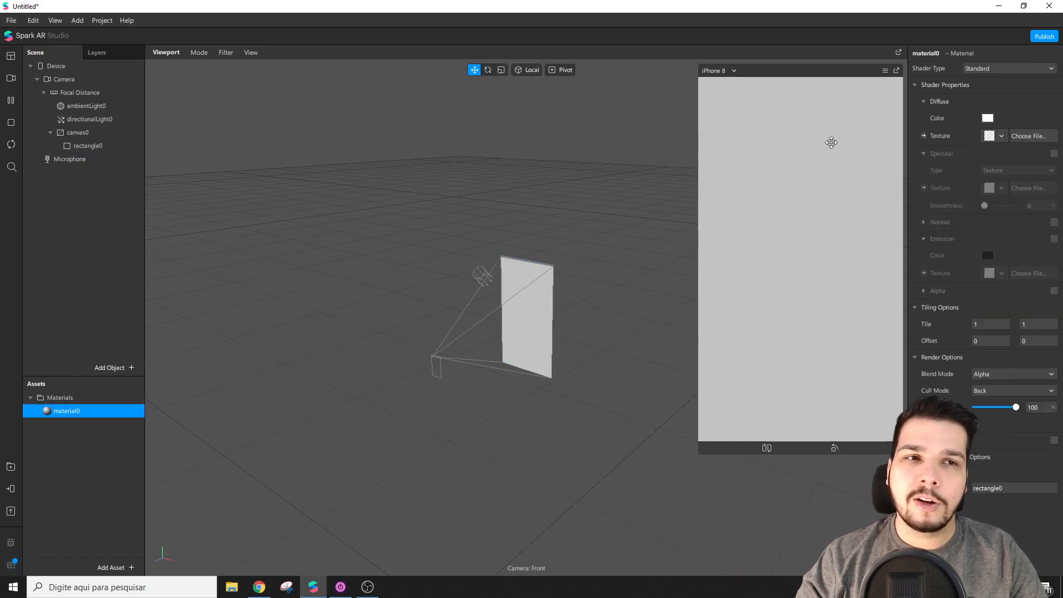
# Set the material's shader type to Flat after comparing it with Standard, and create a patch for its diffuse texture
pyautogui.click(1008, 64)
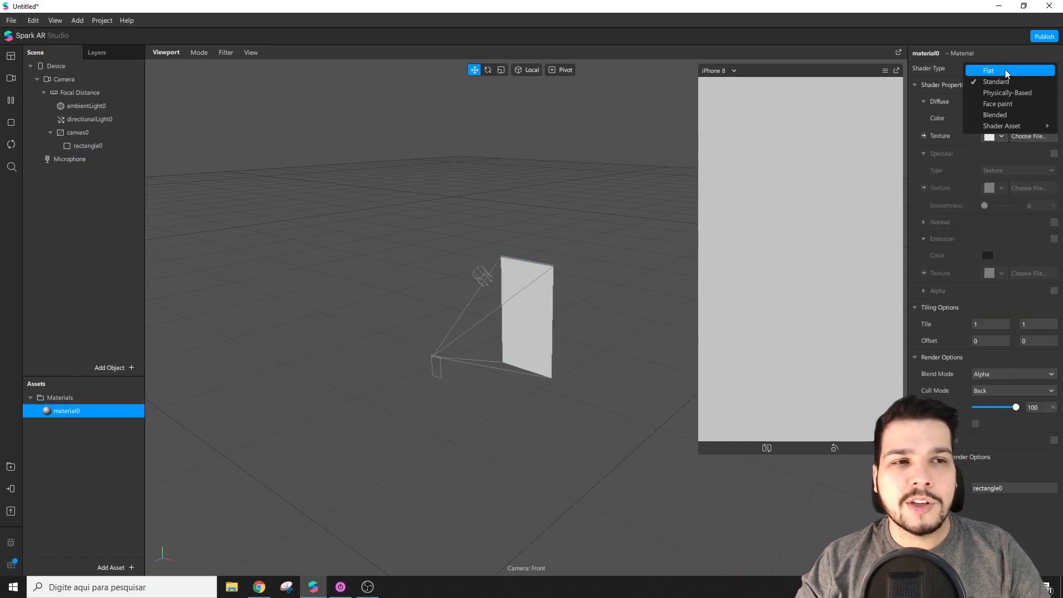
pyautogui.click(1000, 70)
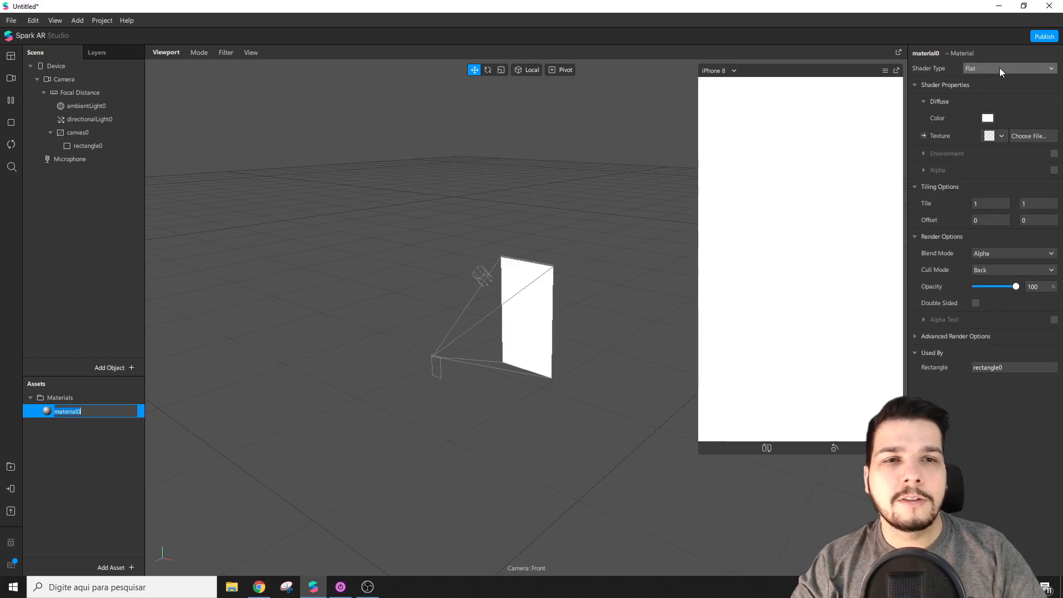
pyautogui.click(999, 68)
pyautogui.click(994, 81)
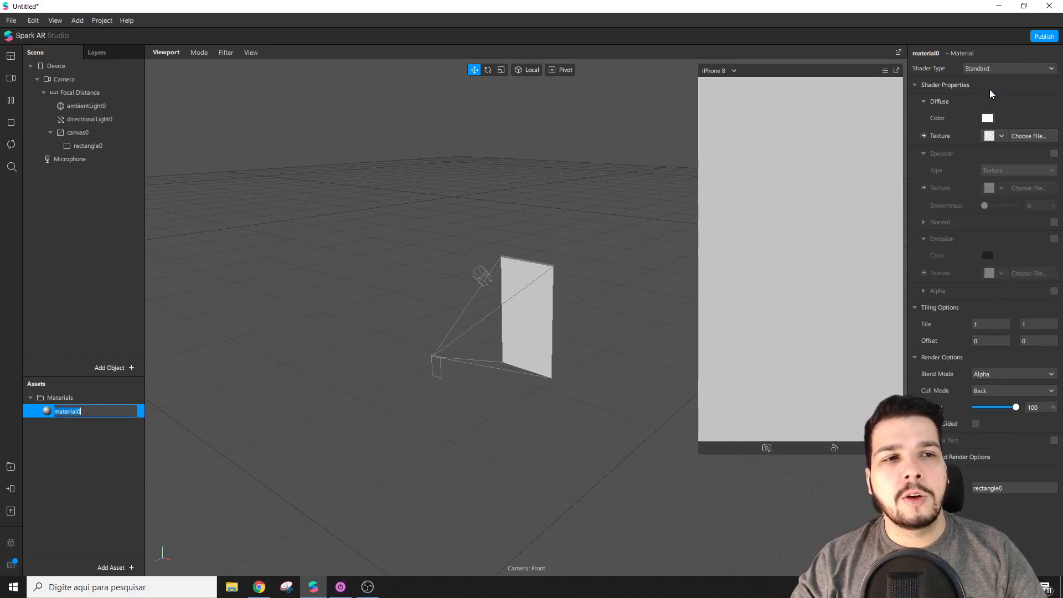
pyautogui.click(995, 68)
pyautogui.click(999, 72)
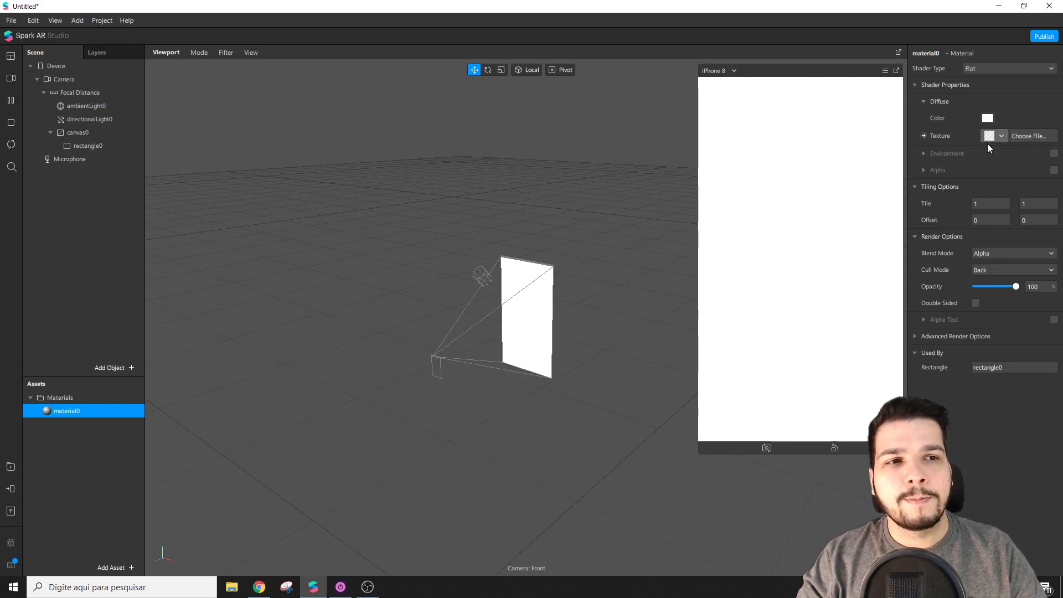
pyautogui.click(923, 136)
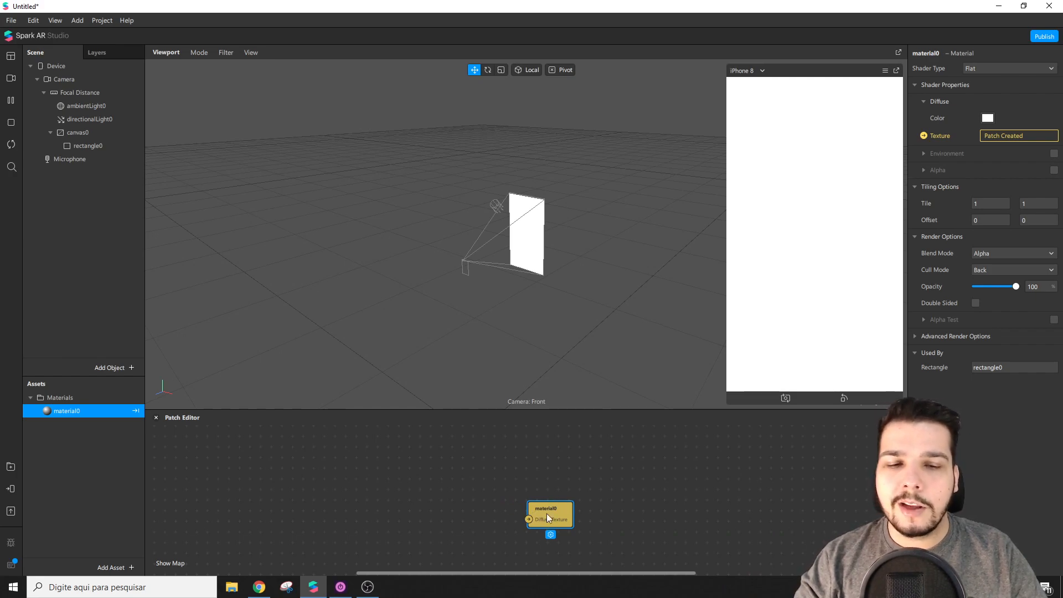
pyautogui.click(474, 459)
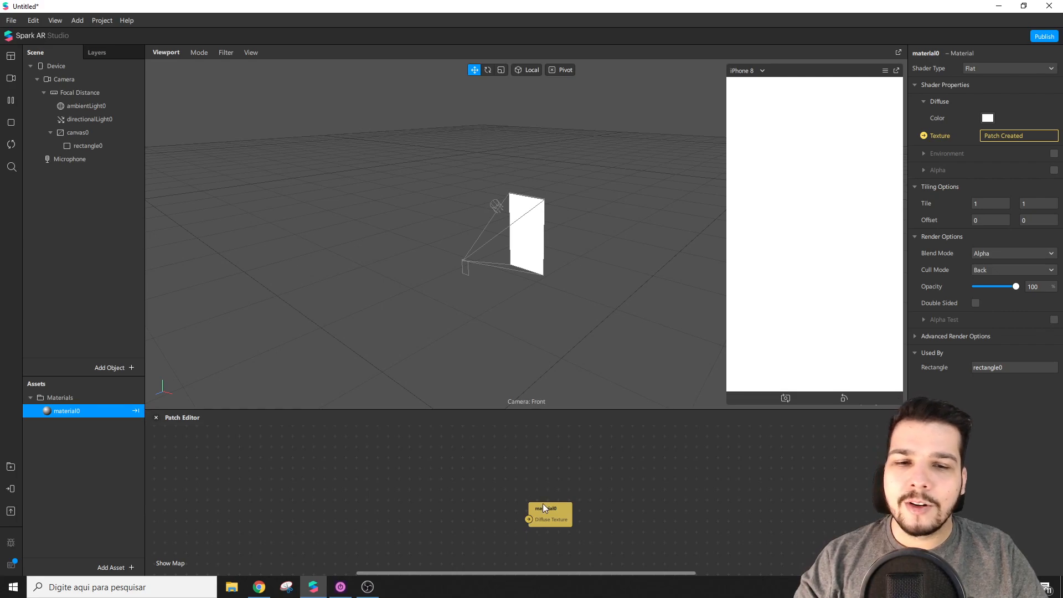
# Extract the camera's texture and place it as a patch in the Patch Editor
pyautogui.click(66, 80)
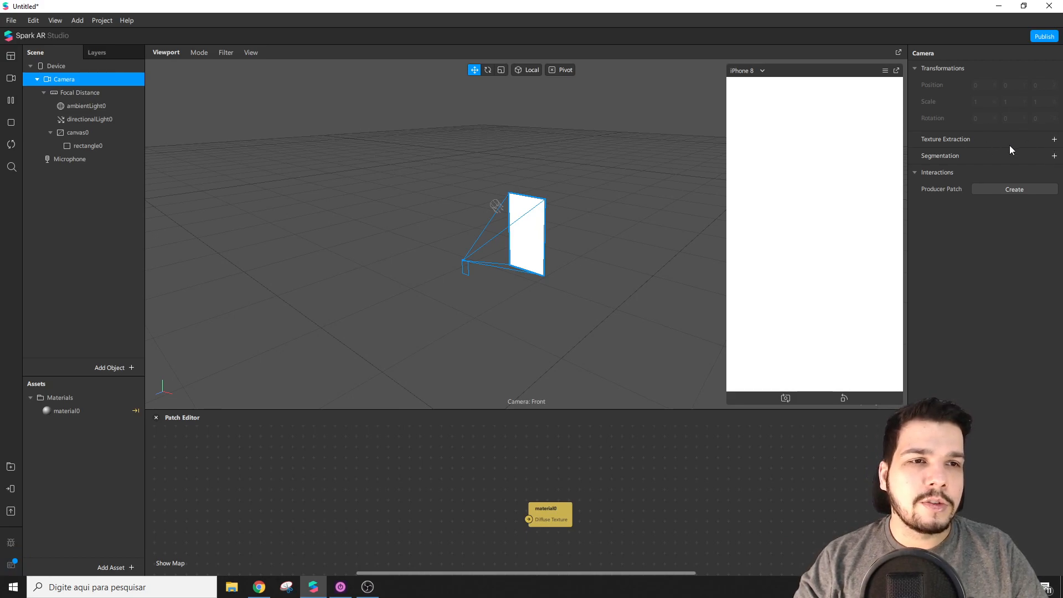
pyautogui.click(1055, 140)
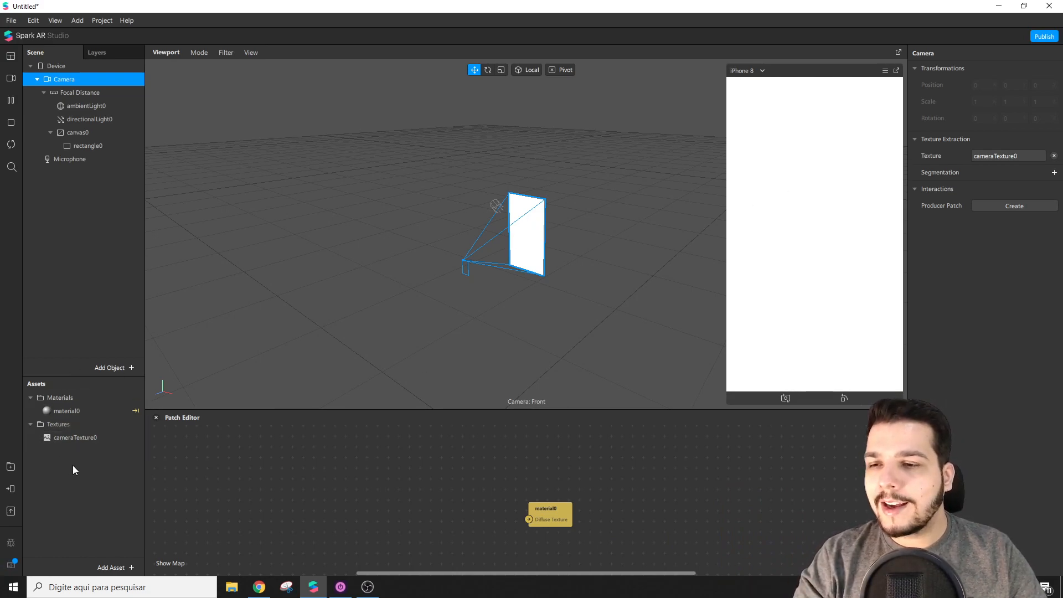
pyautogui.click(64, 425)
pyautogui.click(58, 439)
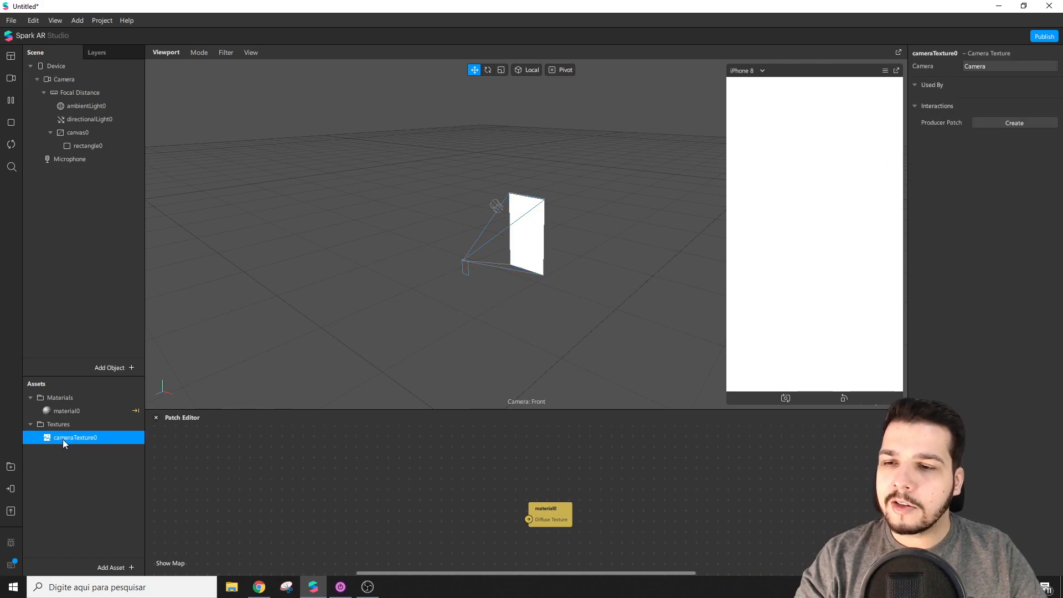
pyautogui.moveTo(62, 440); pyautogui.dragTo(321, 481)
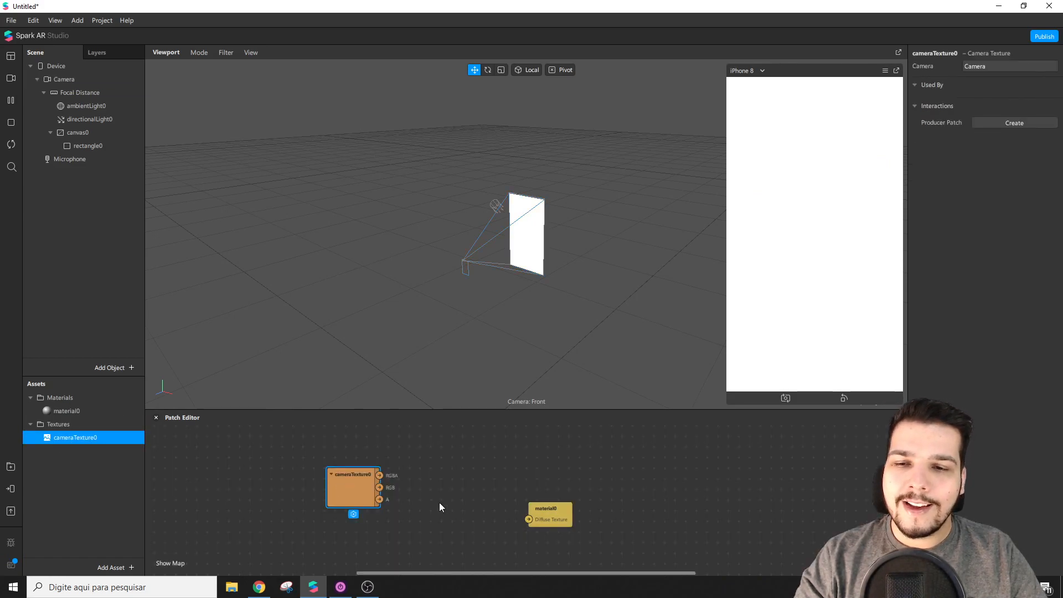
# Connect the camera texture patch's RGBA output to the material's Diffuse Texture input
pyautogui.moveTo(533, 513); pyautogui.dragTo(511, 458)
pyautogui.click(360, 482)
pyautogui.moveTo(360, 486); pyautogui.dragTo(505, 465)
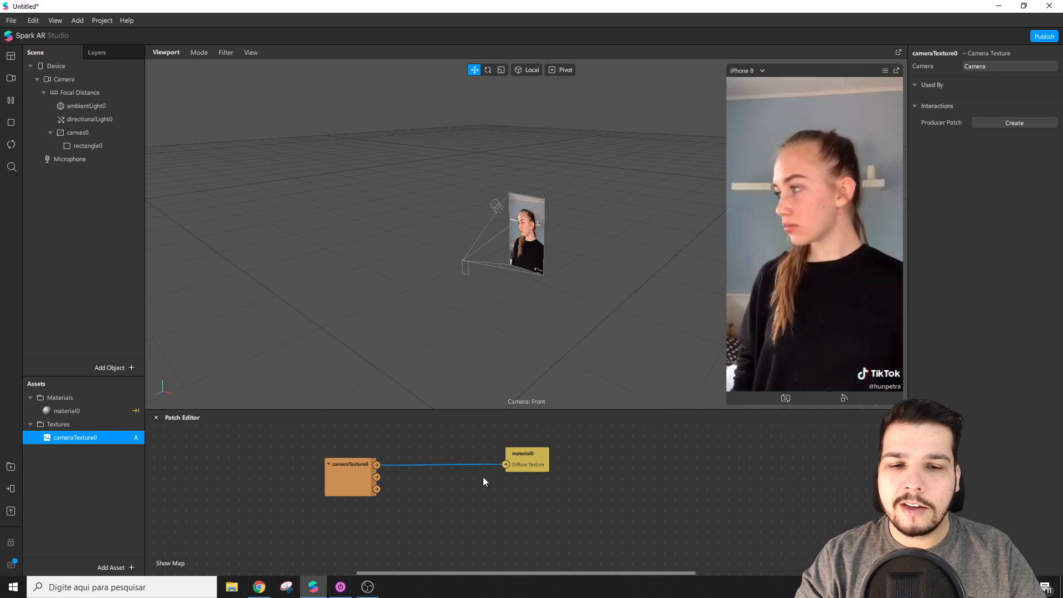
# Align the camera texture and material patches near the upper edge of the Patch Editor with space between them
pyautogui.moveTo(348, 480)
pyautogui.mouseDown()
pyautogui.moveTo(364, 464)
pyautogui.moveTo(340, 470)
pyautogui.mouseUp()
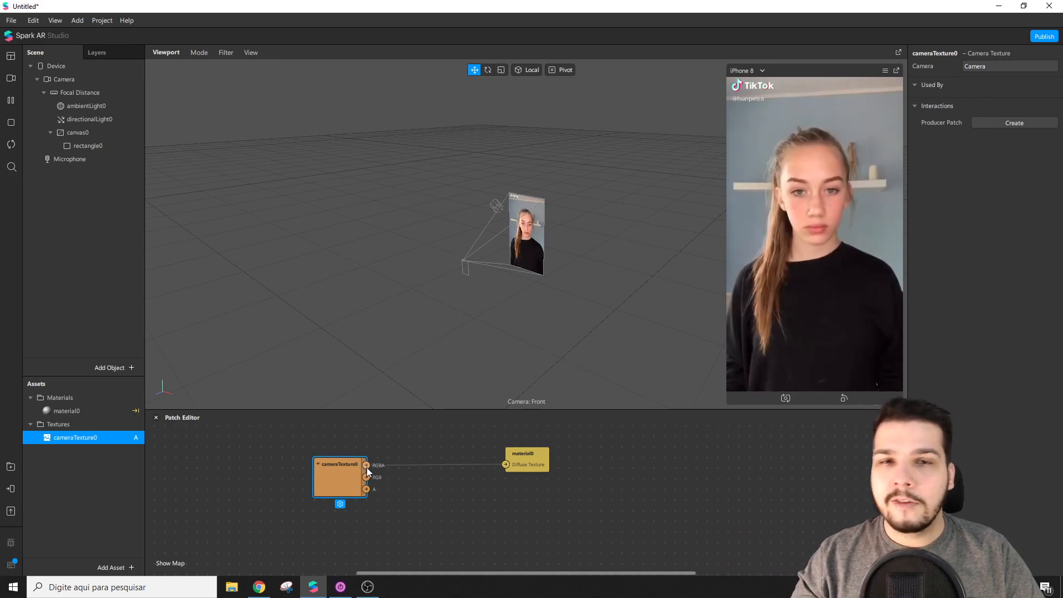
pyautogui.moveTo(344, 469); pyautogui.dragTo(335, 448)
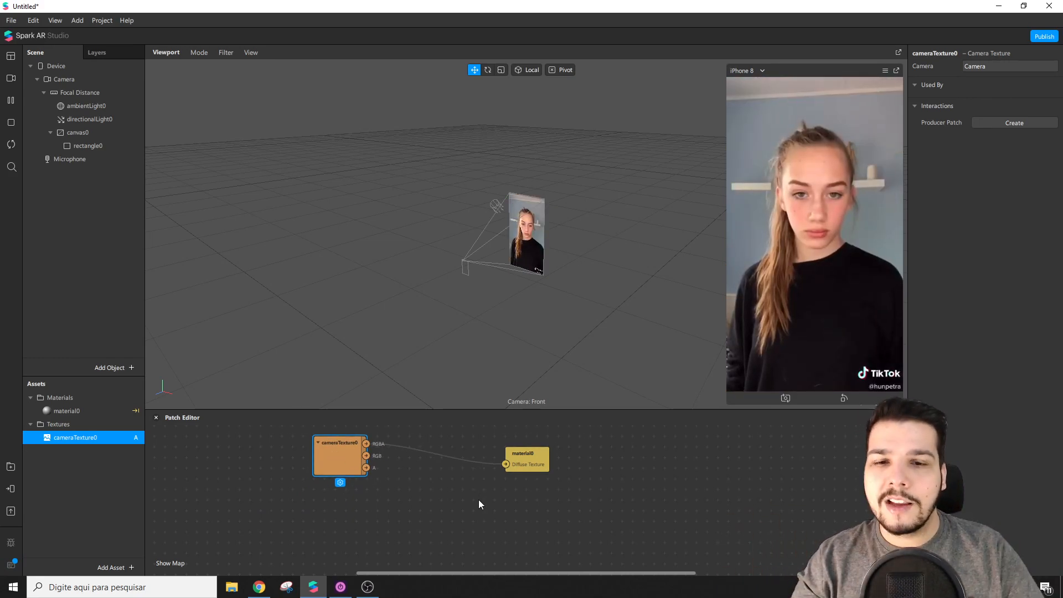
pyautogui.click(478, 501)
pyautogui.click(338, 453)
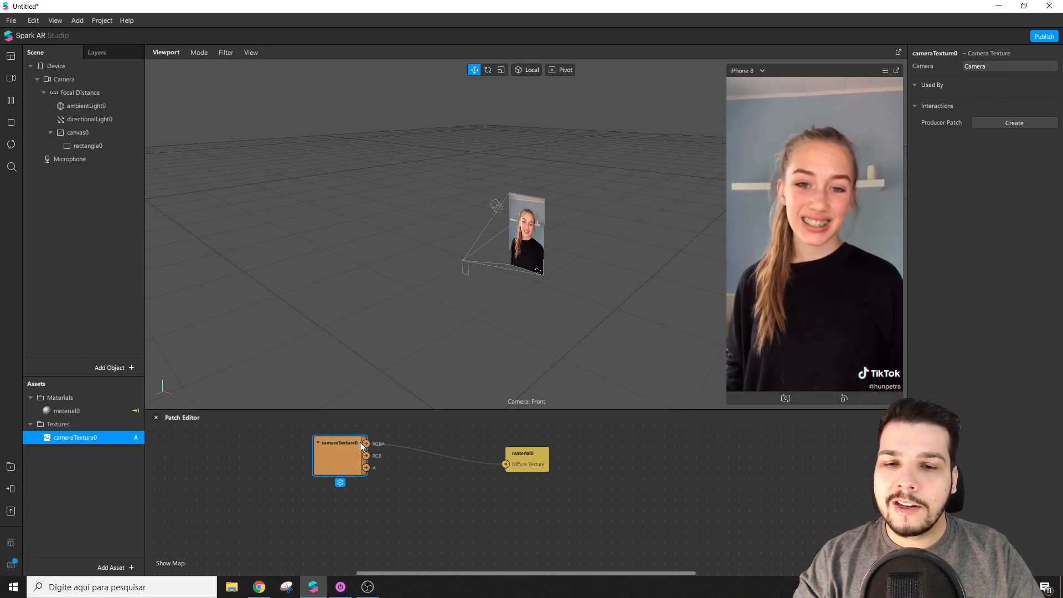
pyautogui.moveTo(526, 456); pyautogui.dragTo(521, 445)
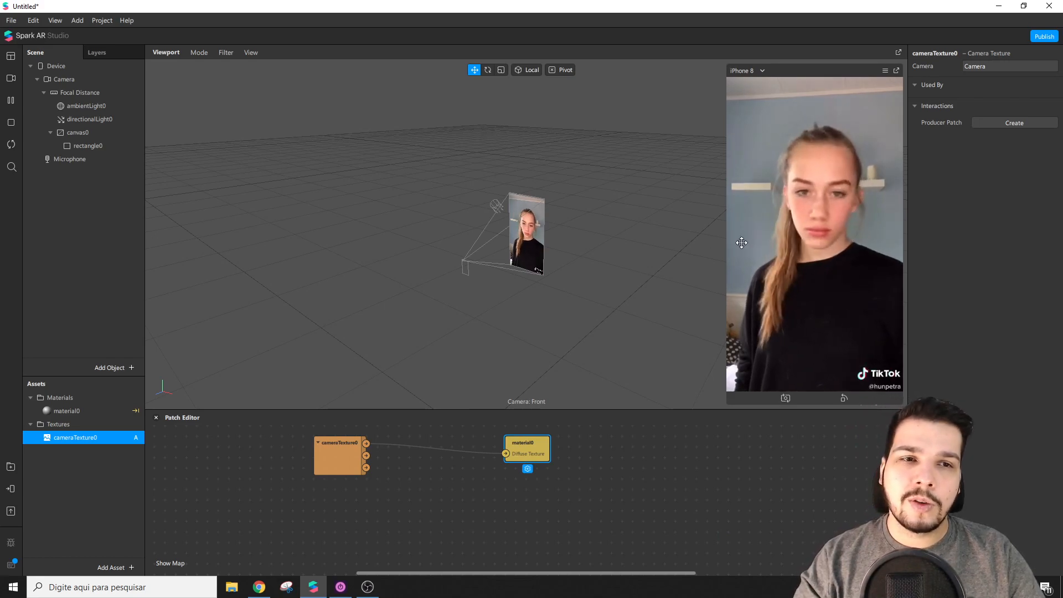
pyautogui.click(402, 470)
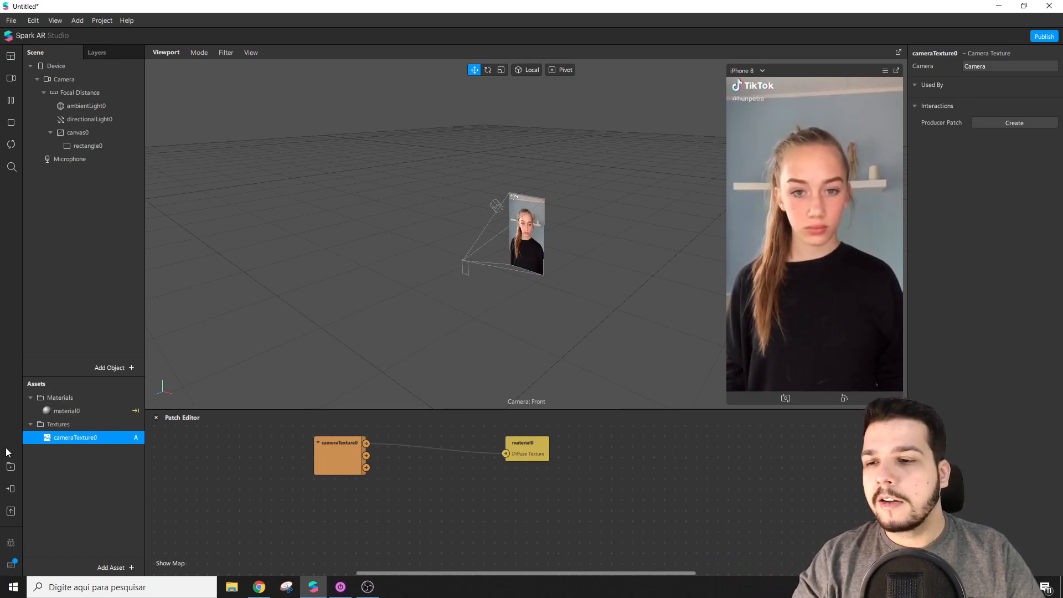
# Import the free Newt color LUT from the AR Library
pyautogui.click(10, 466)
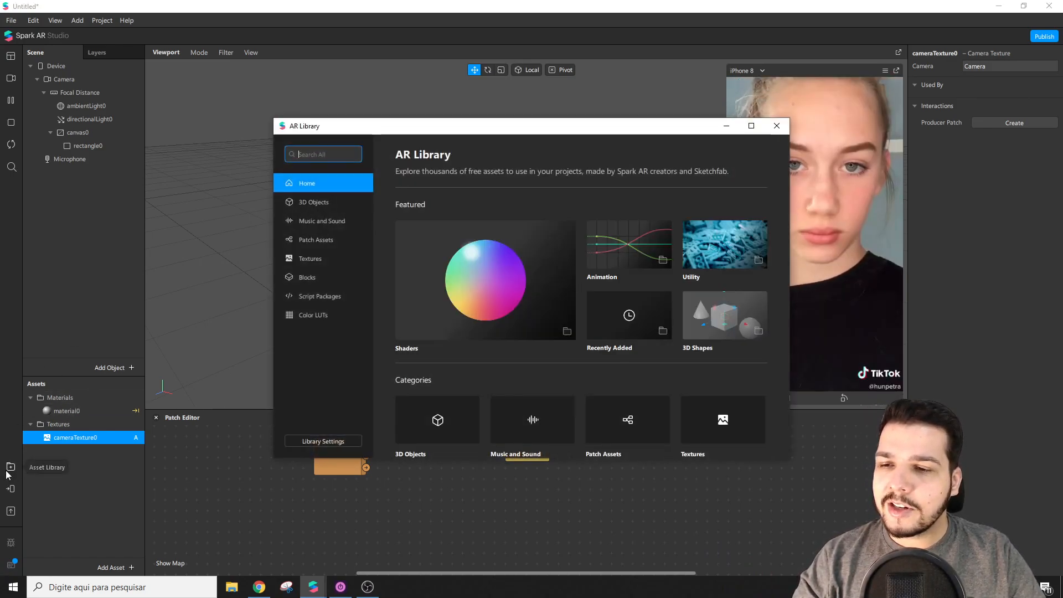
pyautogui.click(298, 316)
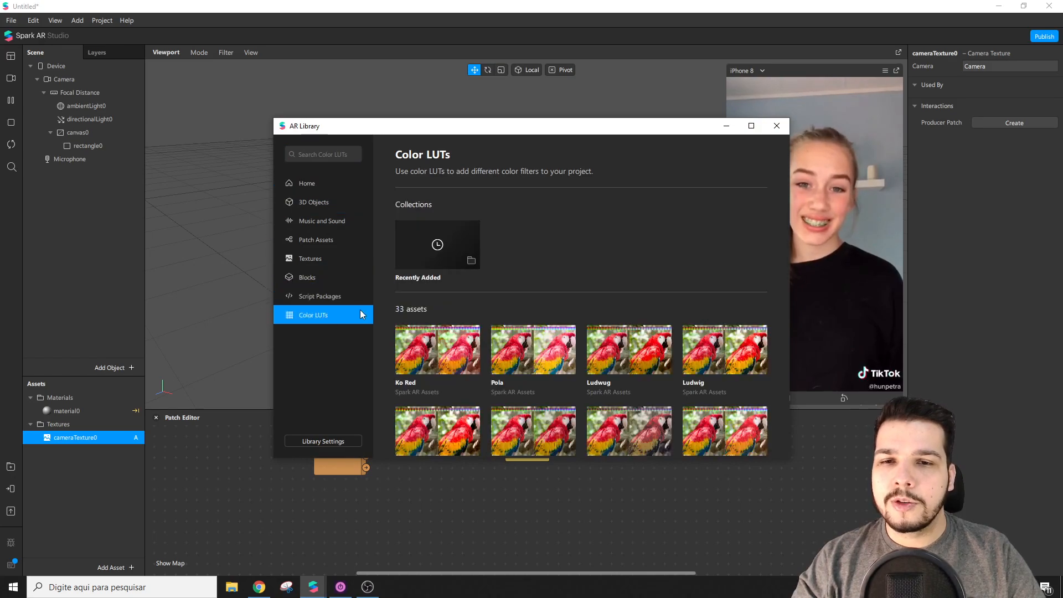
pyautogui.scroll(-5, 632, 347)
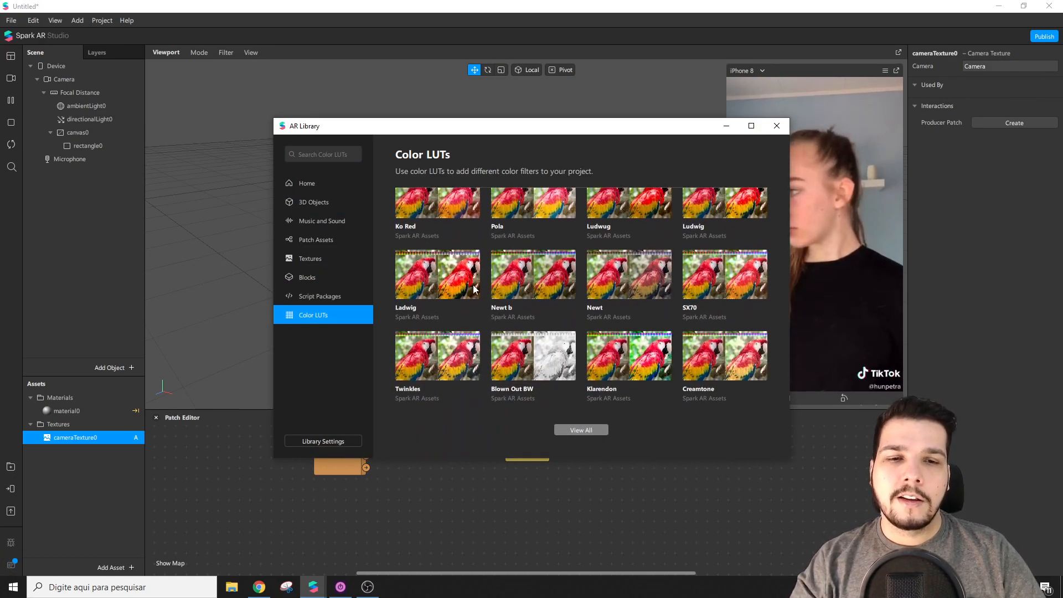
pyautogui.click(625, 284)
pyautogui.click(731, 179)
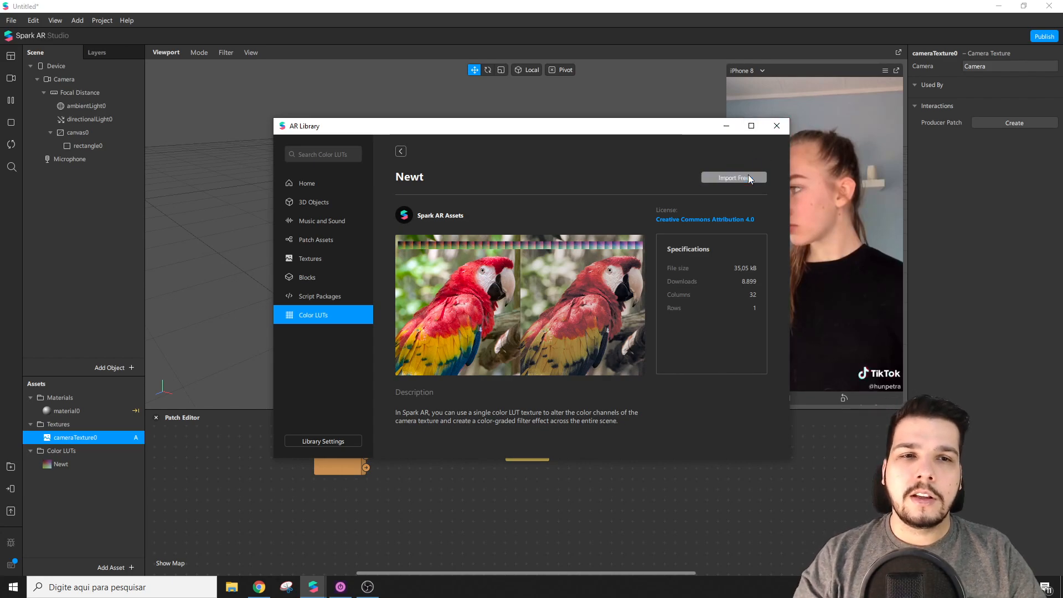
pyautogui.click(777, 125)
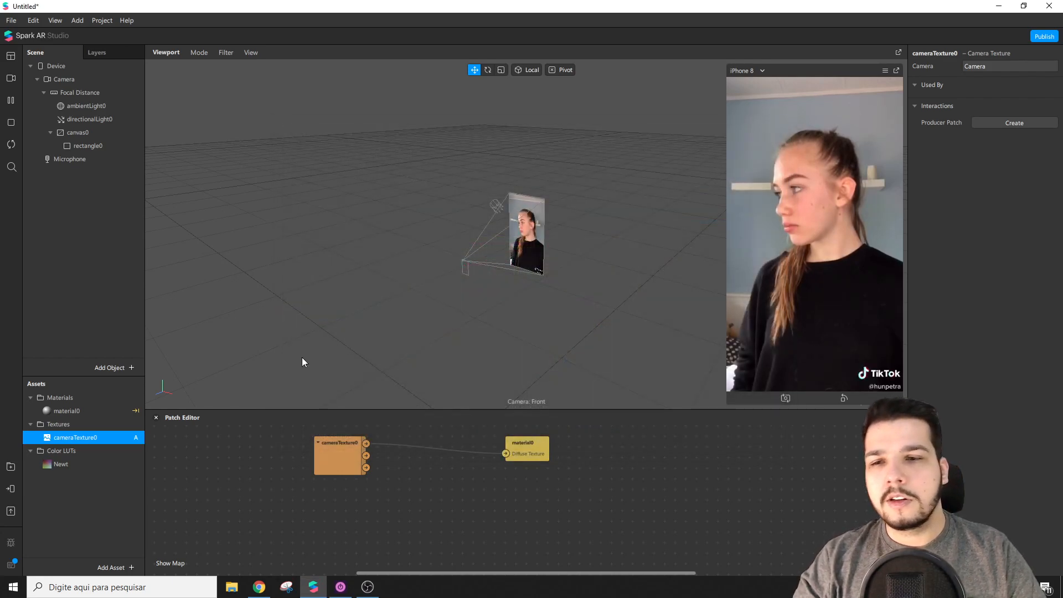
# Add the Newt LUT to the patch graph, route the camera texture through its colorLUTShader into the material's Diffuse Texture, and tidy the patches
pyautogui.click(66, 466)
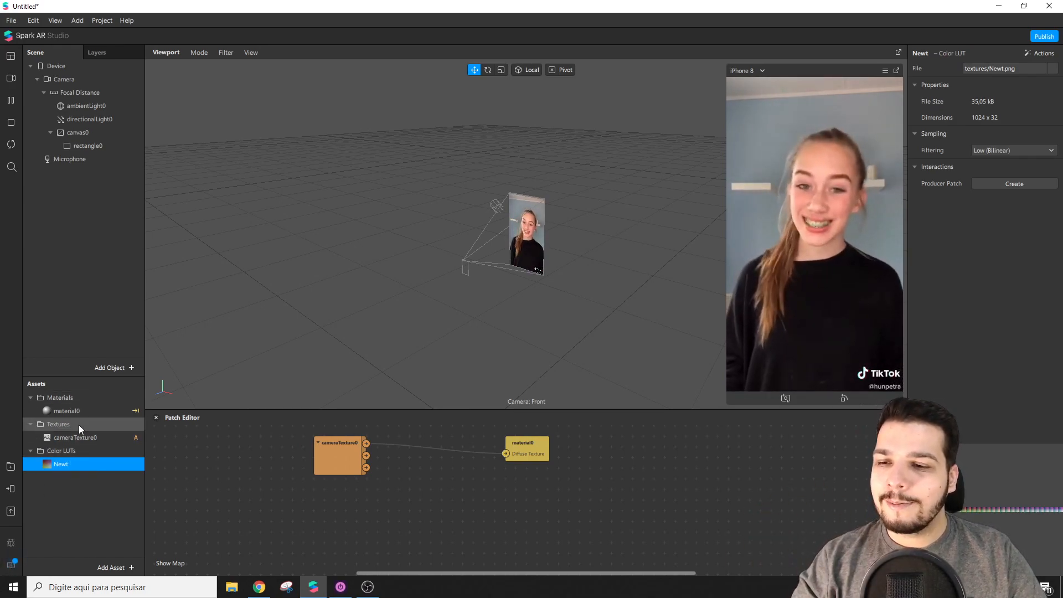
pyautogui.moveTo(62, 463); pyautogui.dragTo(318, 496)
pyautogui.moveTo(501, 505); pyautogui.dragTo(417, 475)
pyautogui.moveTo(366, 443); pyautogui.dragTo(410, 485)
pyautogui.moveTo(511, 446); pyautogui.dragTo(549, 464)
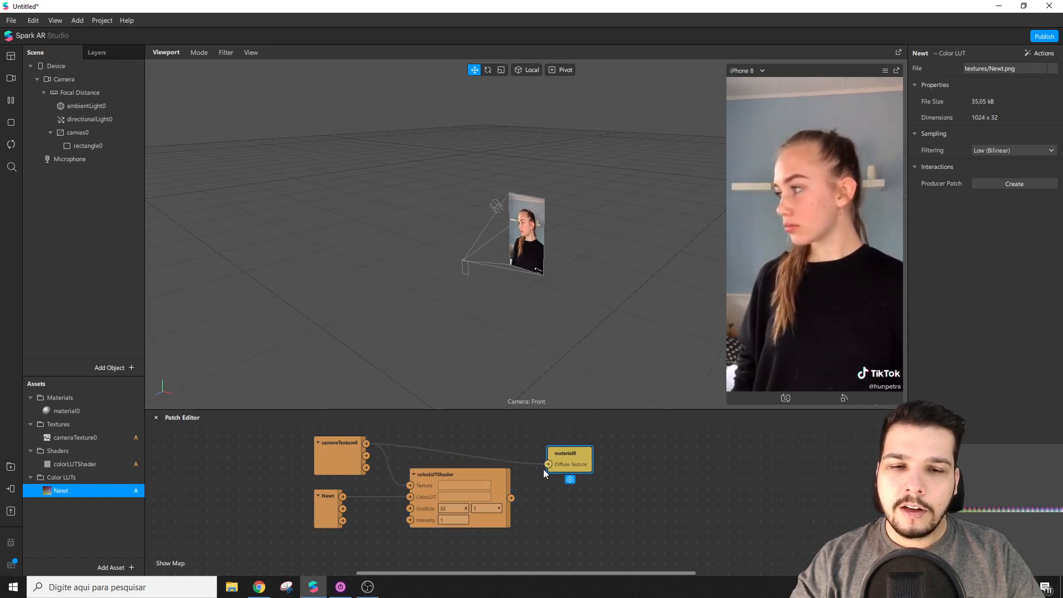
pyautogui.moveTo(511, 498); pyautogui.dragTo(471, 444)
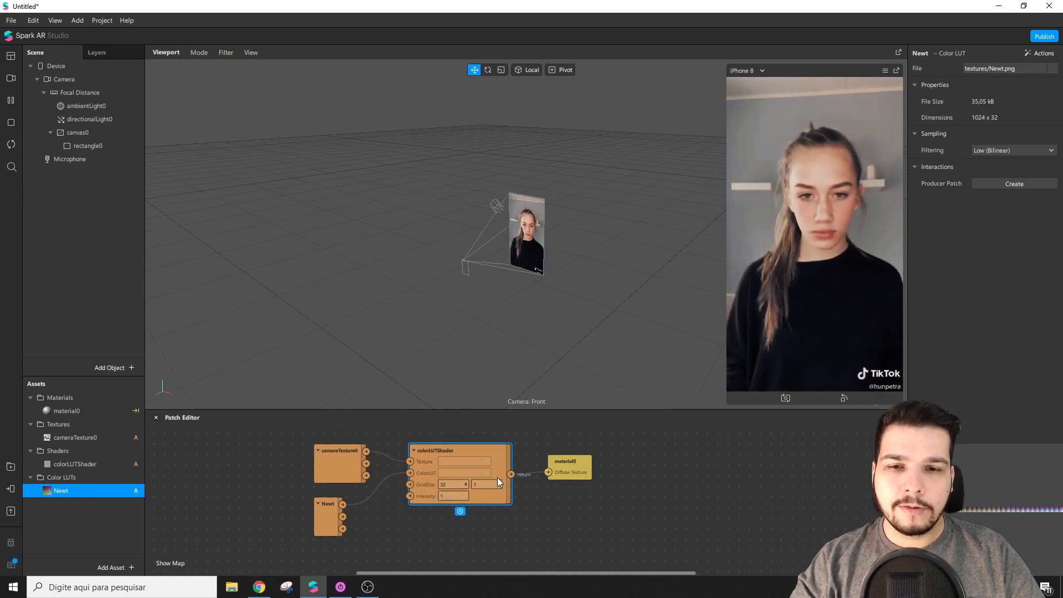
pyautogui.moveTo(328, 468); pyautogui.dragTo(329, 458)
pyautogui.moveTo(336, 506); pyautogui.dragTo(357, 496)
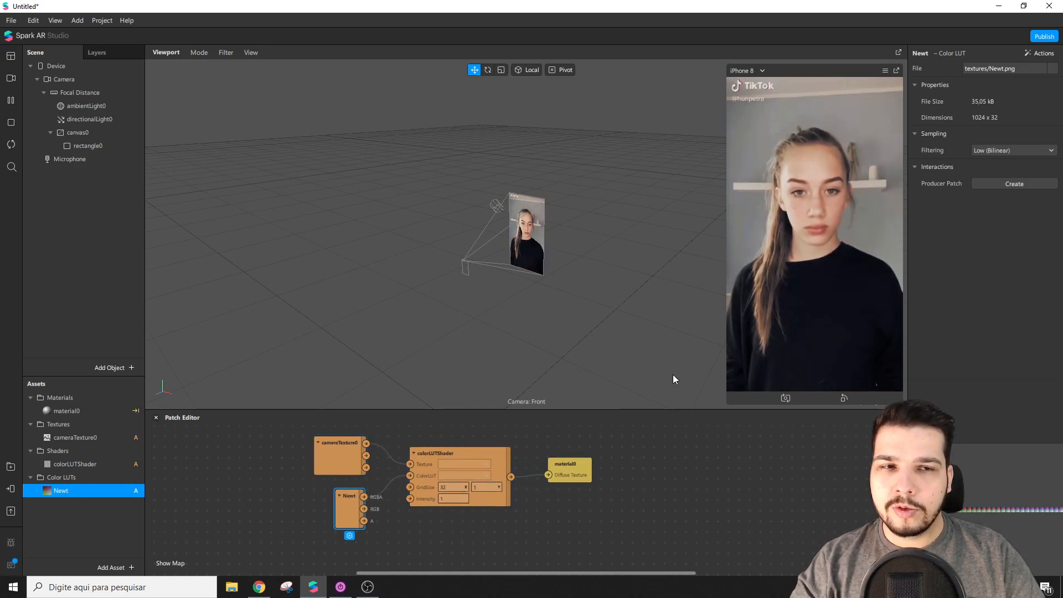
# Toggle the rectangle's visibility to compare the camera image with and without the color filter, leaving the rectangle visible
pyautogui.click(78, 159)
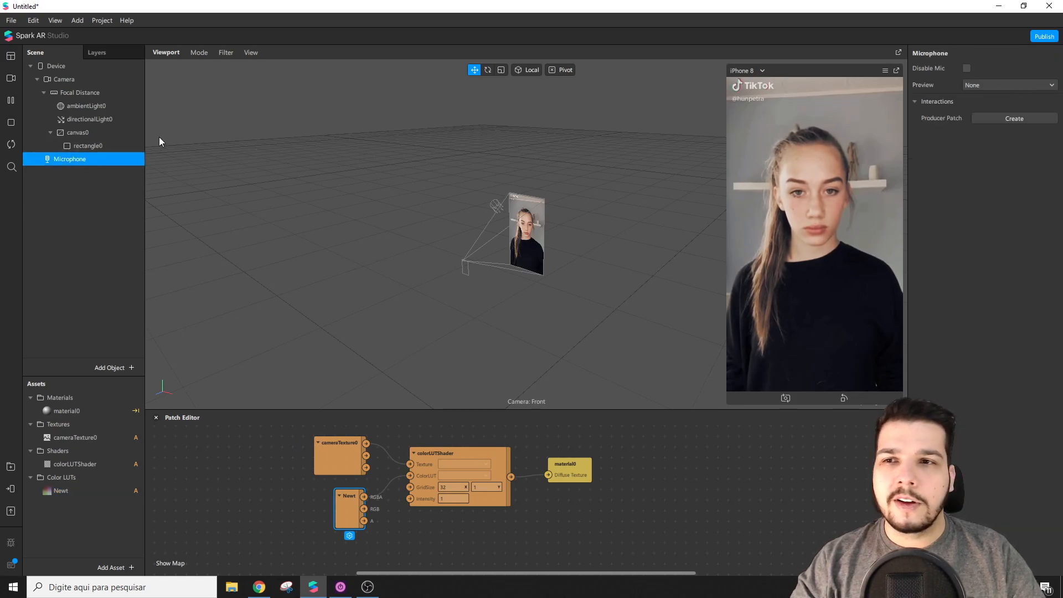
pyautogui.press('Up')
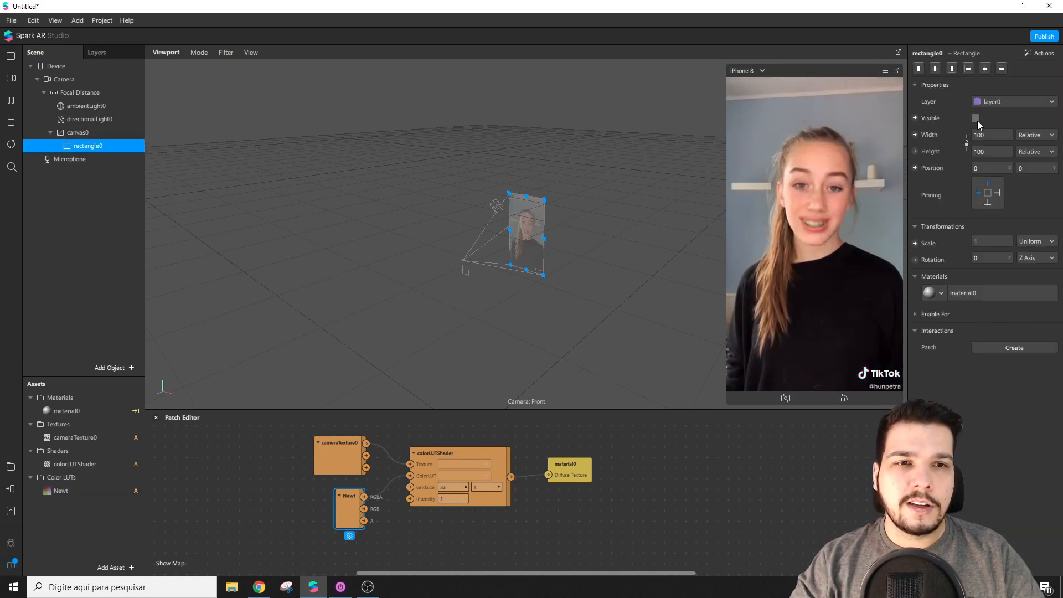
pyautogui.click(976, 118)
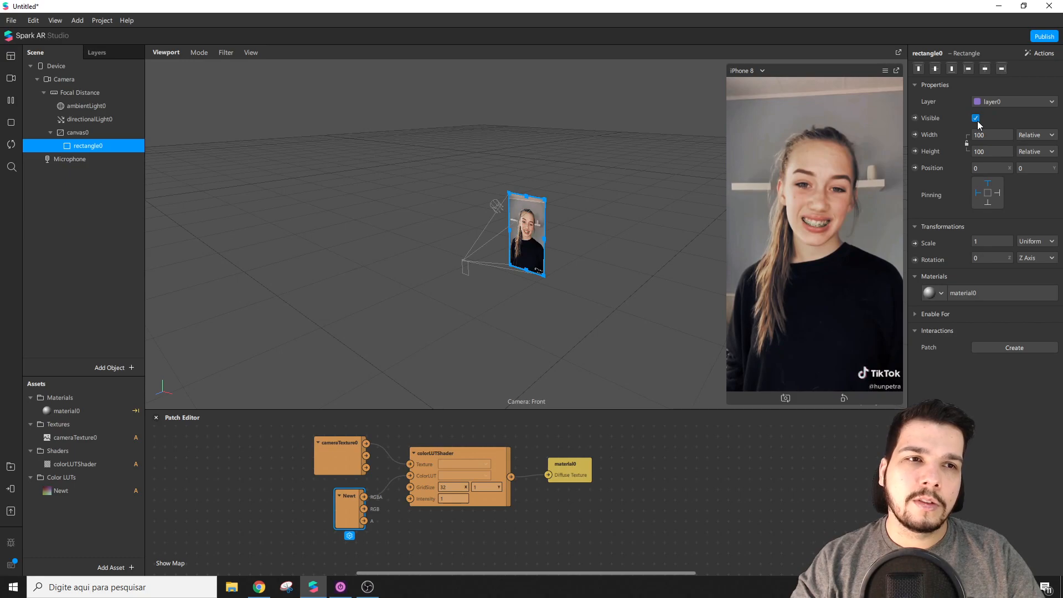
pyautogui.click(976, 119)
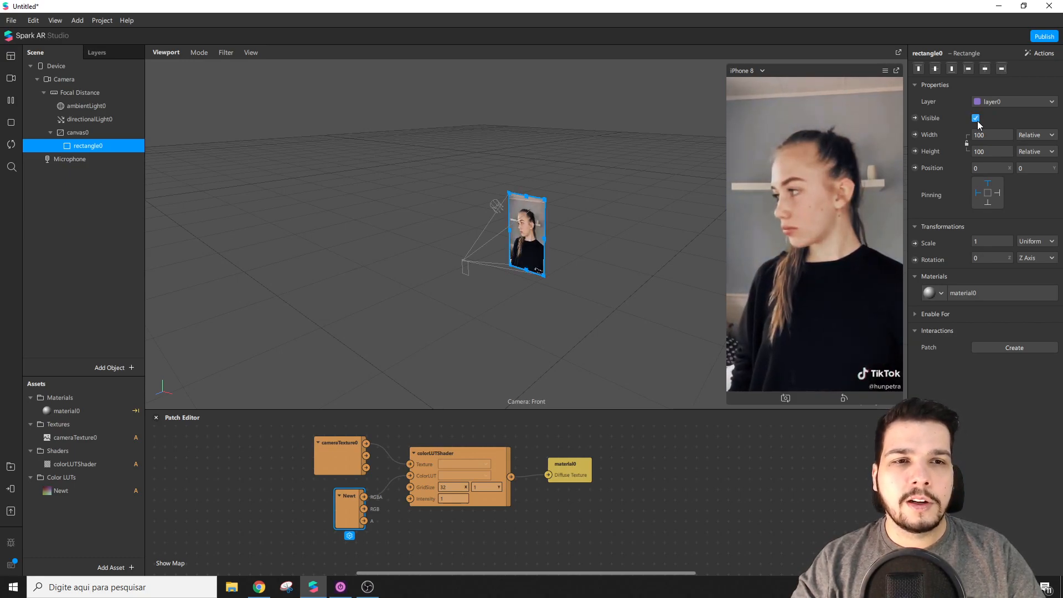
pyautogui.click(977, 119)
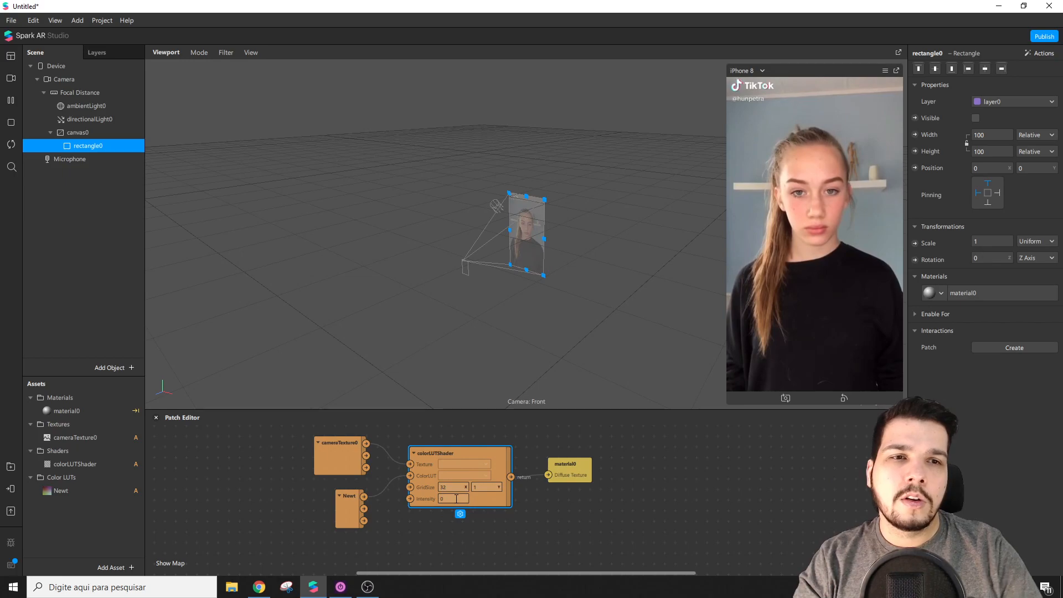
pyautogui.click(976, 118)
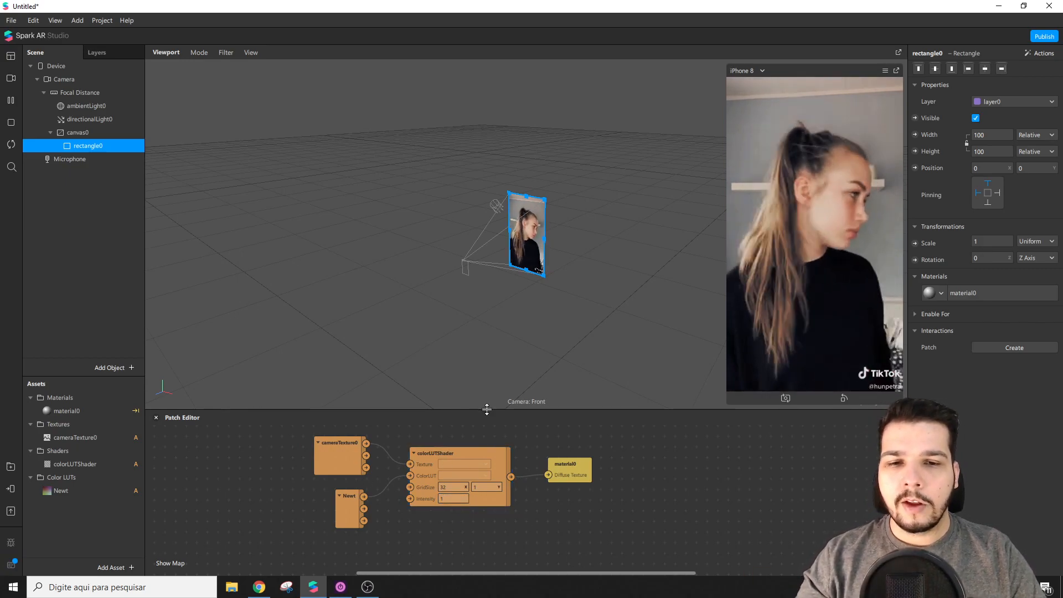
# Enlarge the Patch Editor slightly and add a face mesh to the scene
pyautogui.moveTo(487, 409); pyautogui.dragTo(489, 393)
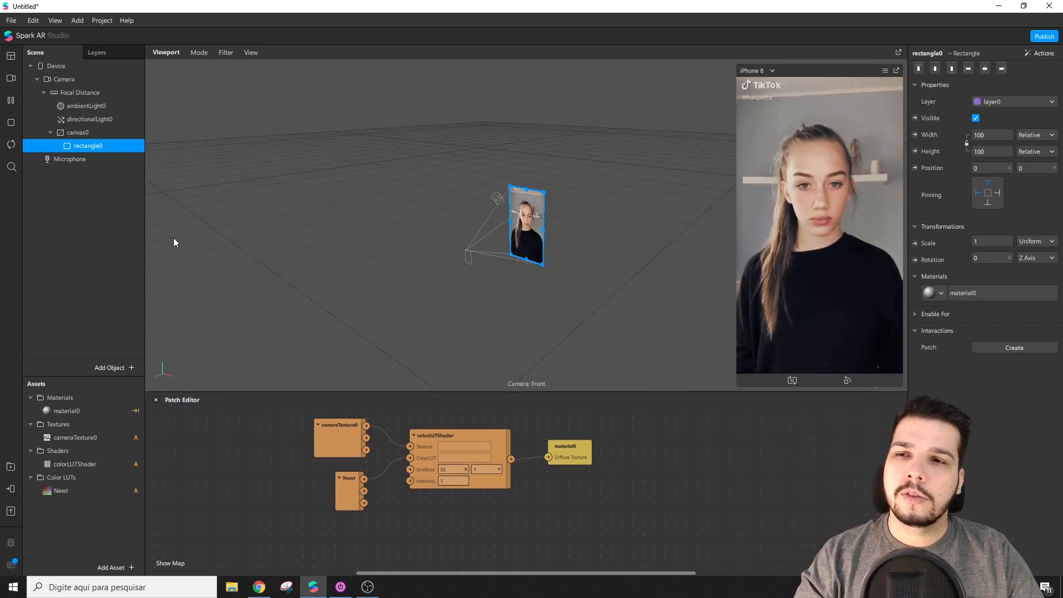
pyautogui.rightClick(67, 191)
pyautogui.moveTo(99, 199)
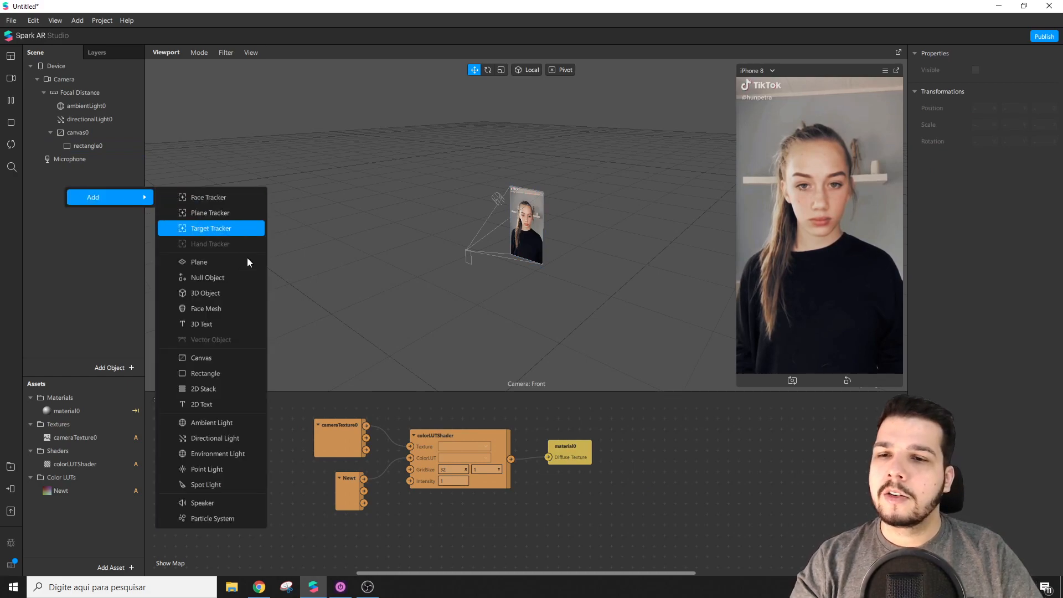
pyautogui.rightClick(95, 222)
pyautogui.moveTo(128, 229)
pyautogui.click(262, 340)
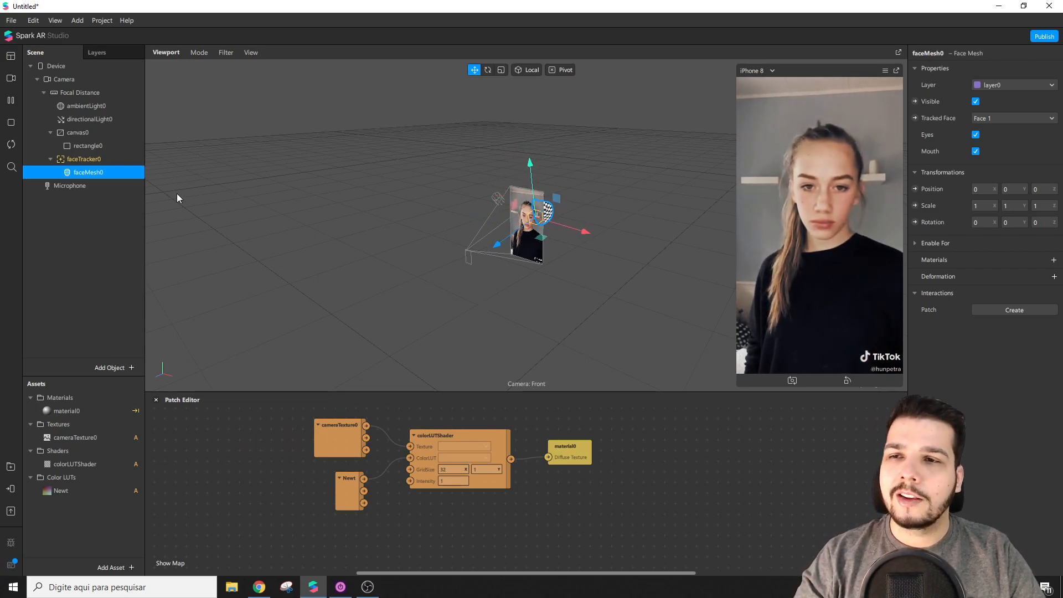
pyautogui.scroll(5, 572, 229)
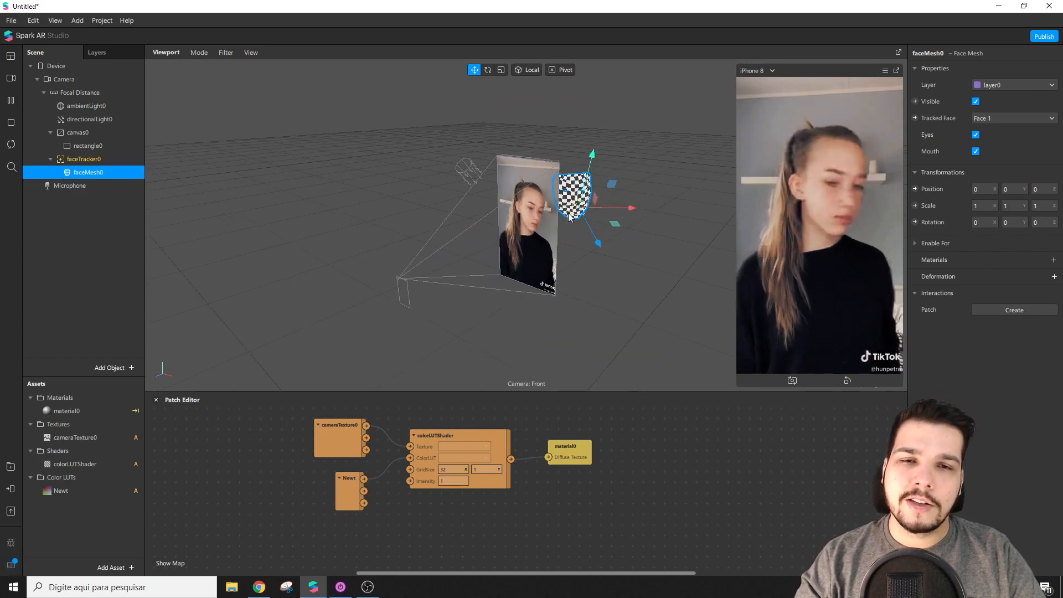
# Disable the Eyes and Mouth options on the face mesh
pyautogui.moveTo(608, 217); pyautogui.dragTo(646, 283)
pyautogui.moveTo(646, 213); pyautogui.dragTo(615, 216)
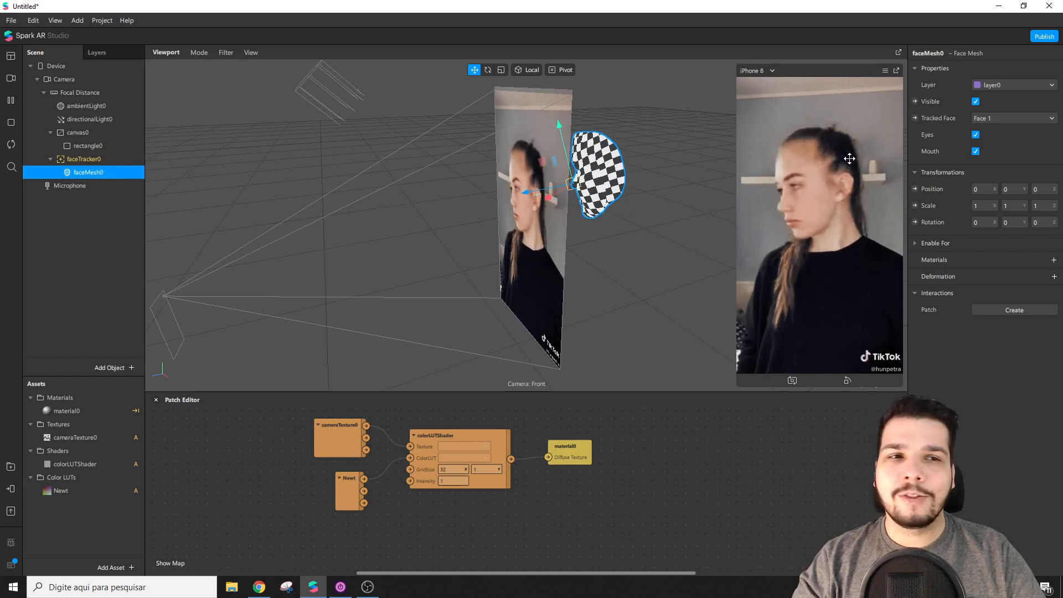
pyautogui.click(976, 134)
pyautogui.click(976, 151)
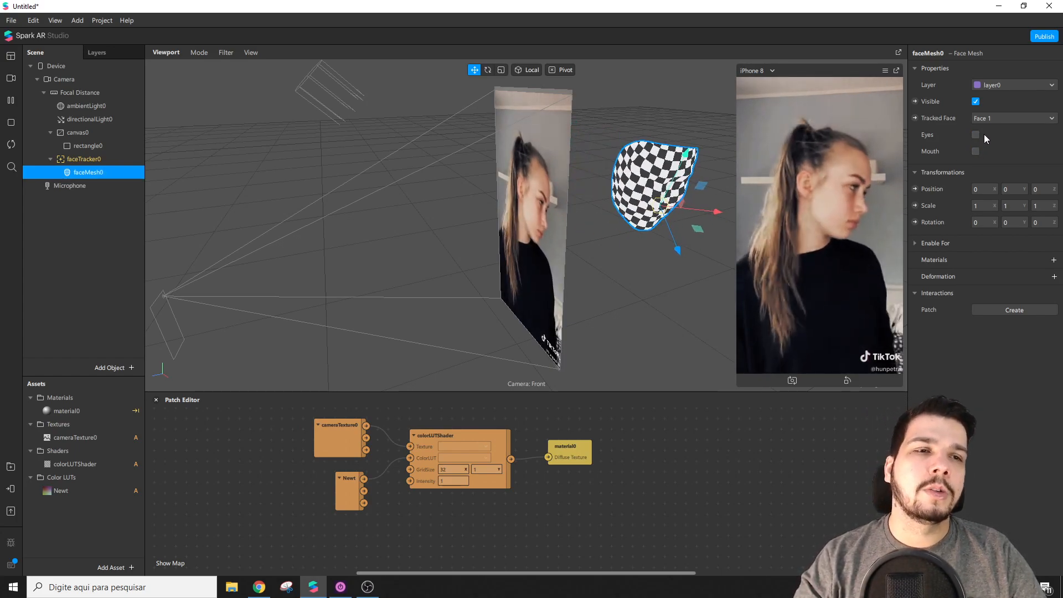
pyautogui.click(976, 134)
pyautogui.click(976, 152)
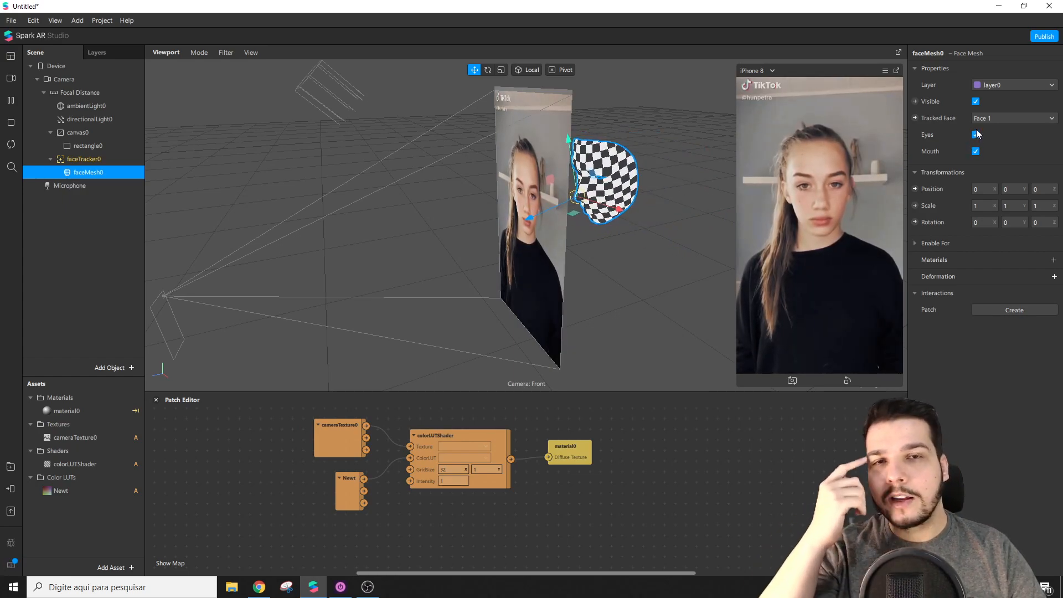
pyautogui.click(975, 135)
pyautogui.click(976, 151)
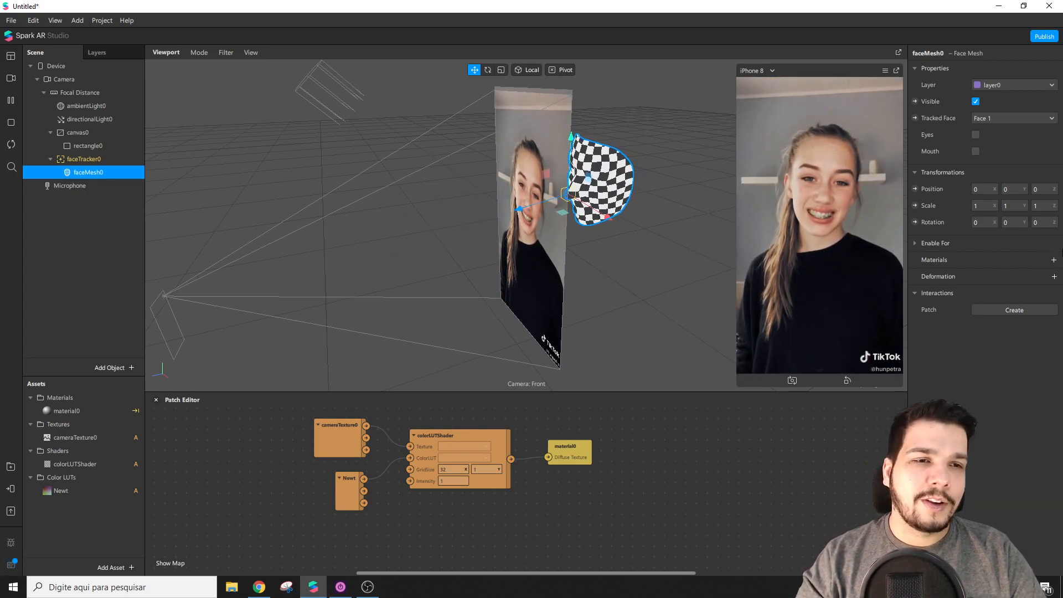
# Assign a new material to the face mesh and set that material's shader type to Flat
pyautogui.click(1052, 260)
pyautogui.click(975, 295)
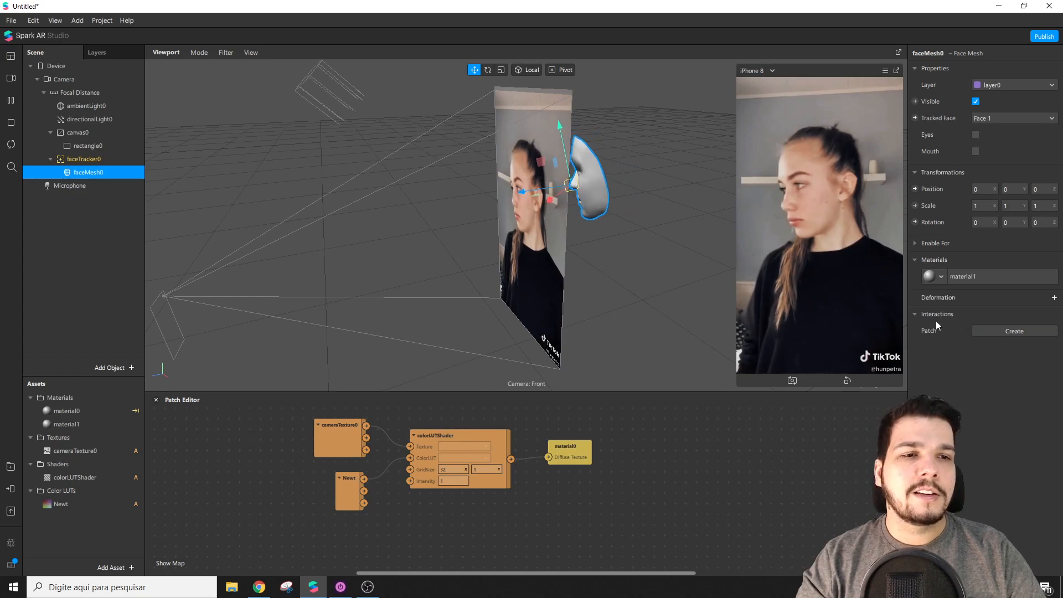
pyautogui.click(977, 279)
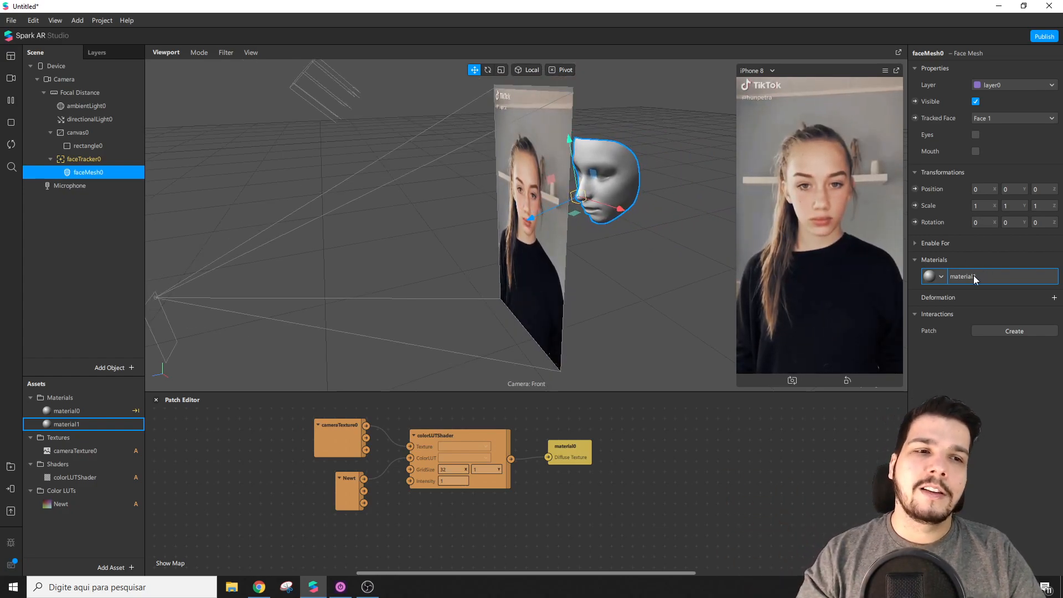
pyautogui.click(67, 424)
pyautogui.click(992, 68)
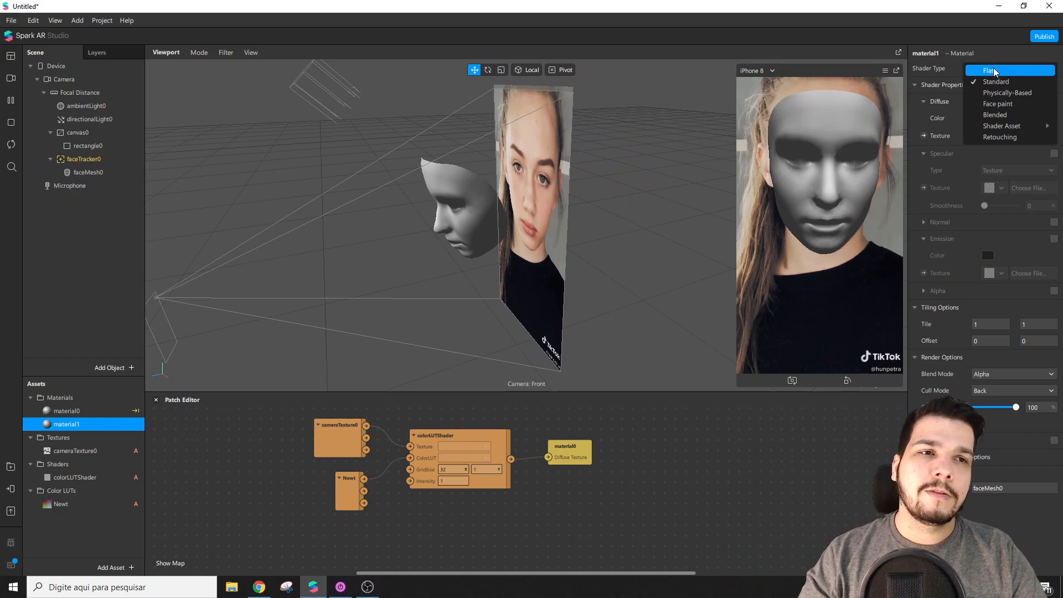
pyautogui.click(999, 72)
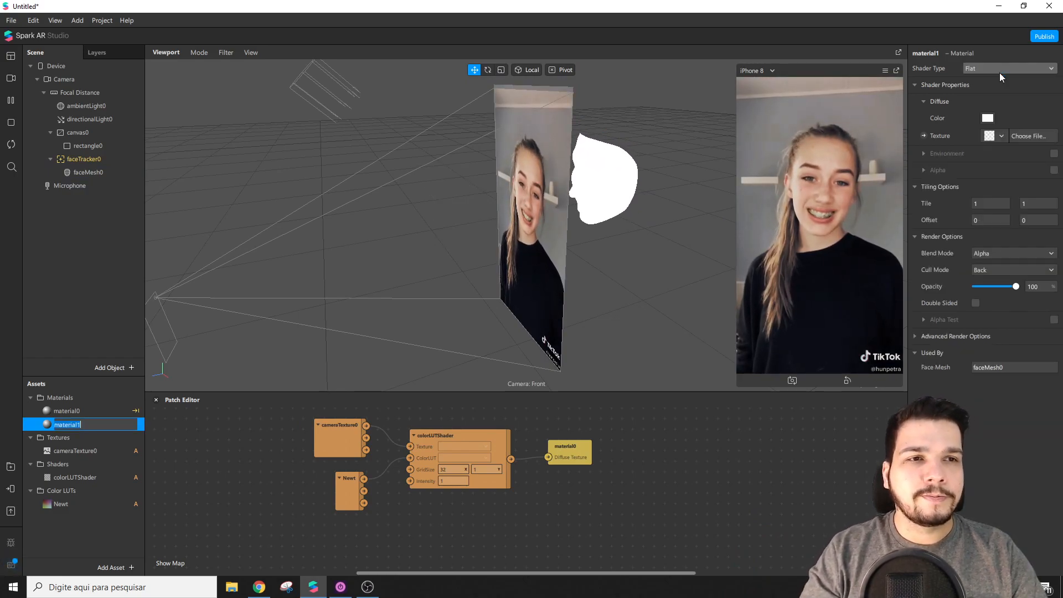
# Create a texture patch for material1 and feed it from a duplicated colorLUTShader connected to the Newt LUT and the camera texture
pyautogui.click(923, 137)
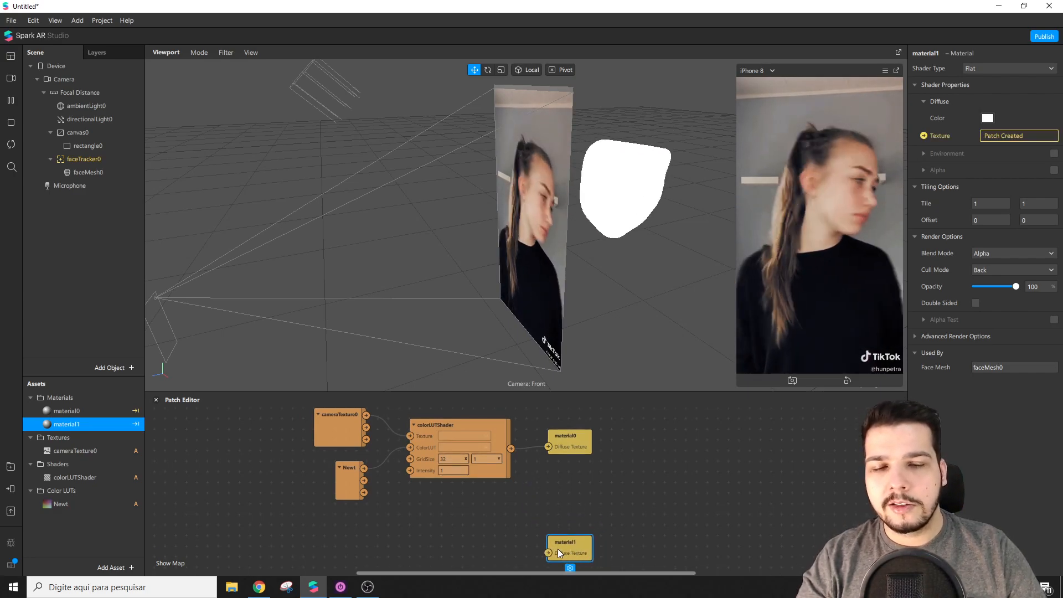
pyautogui.click(493, 428)
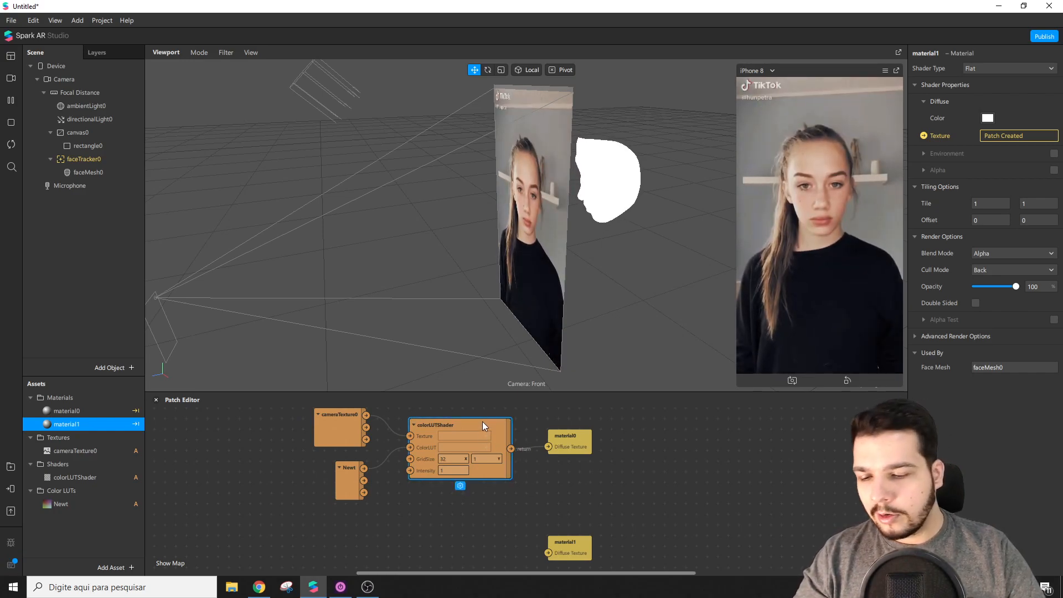
pyautogui.hotkey('ctrl', 'd')
pyautogui.moveTo(472, 446); pyautogui.dragTo(460, 501)
pyautogui.moveTo(364, 468); pyautogui.dragTo(421, 522)
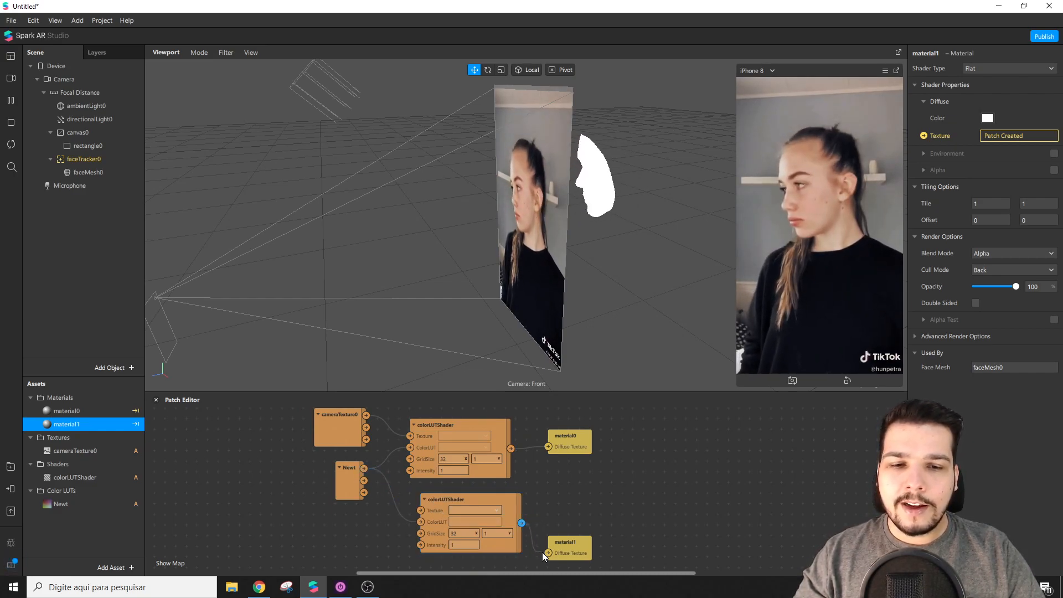
pyautogui.moveTo(587, 513); pyautogui.dragTo(583, 509)
pyautogui.moveTo(474, 496); pyautogui.dragTo(365, 415)
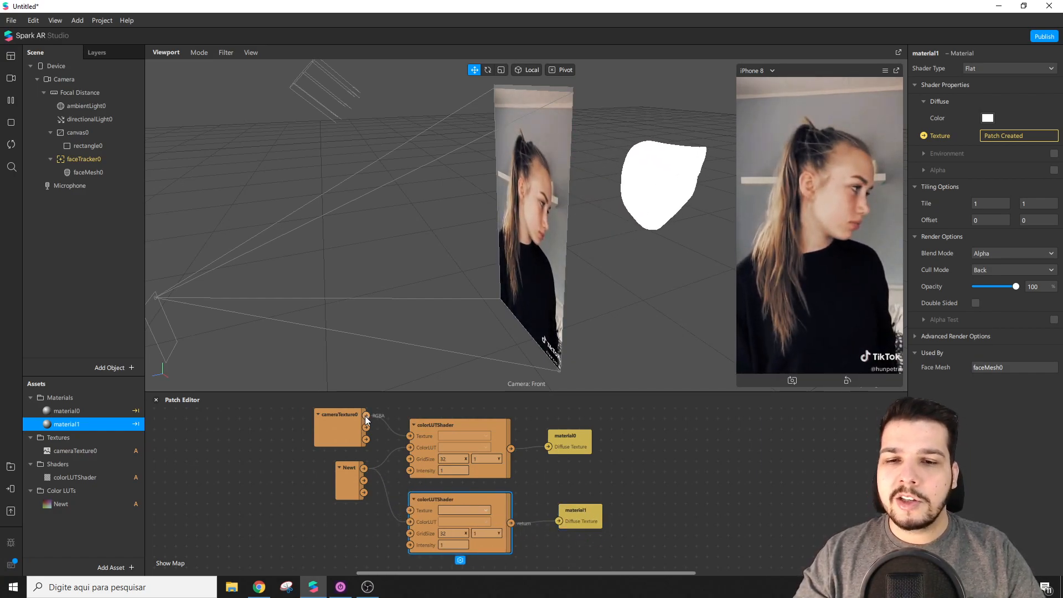
pyautogui.moveTo(408, 507); pyautogui.dragTo(409, 509)
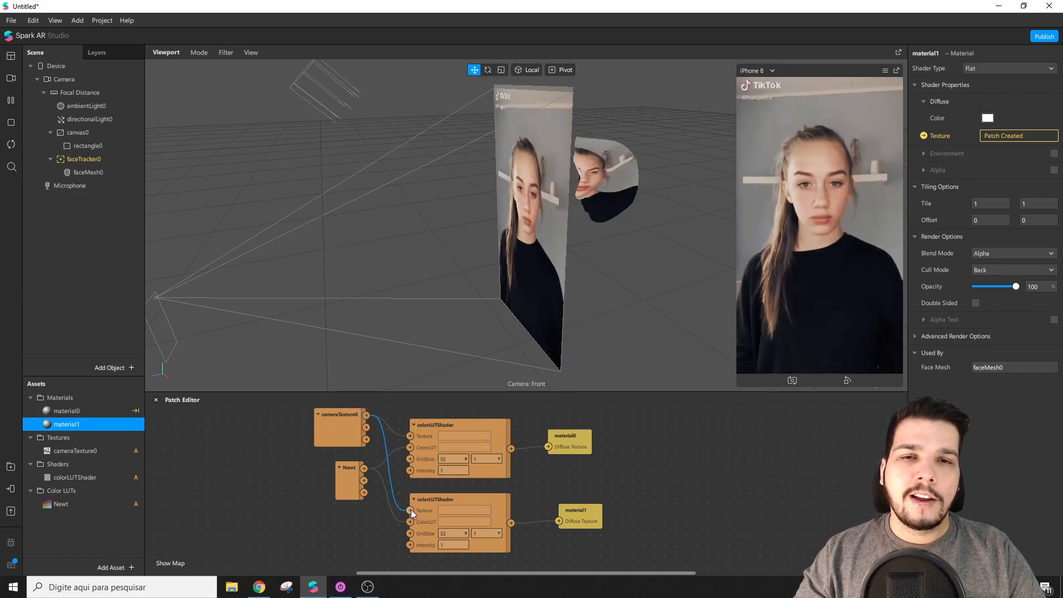
# Extract the face tracker's texture and connect it to the second colorLUTShader's Texture input in place of the camera texture, aligning its patch
pyautogui.scroll(4, 600, 191)
pyautogui.moveTo(648, 177); pyautogui.dragTo(696, 176)
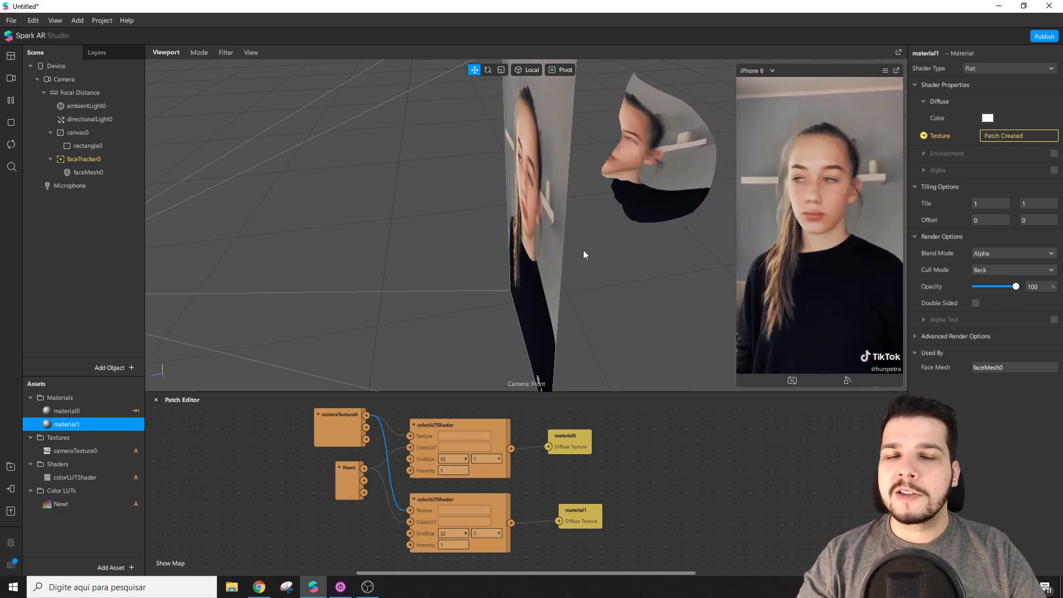
pyautogui.click(65, 79)
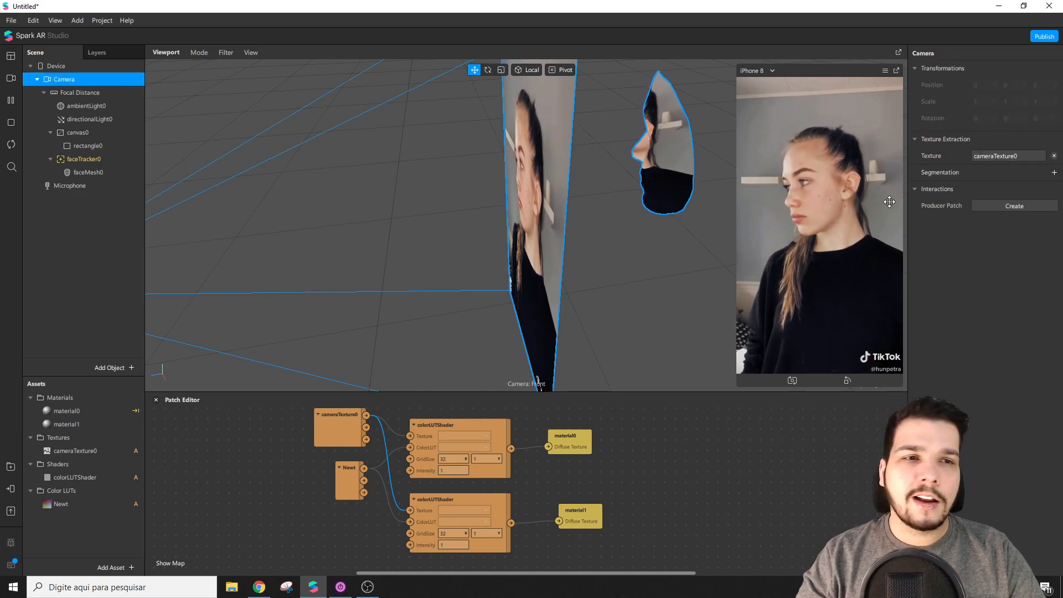
pyautogui.click(85, 160)
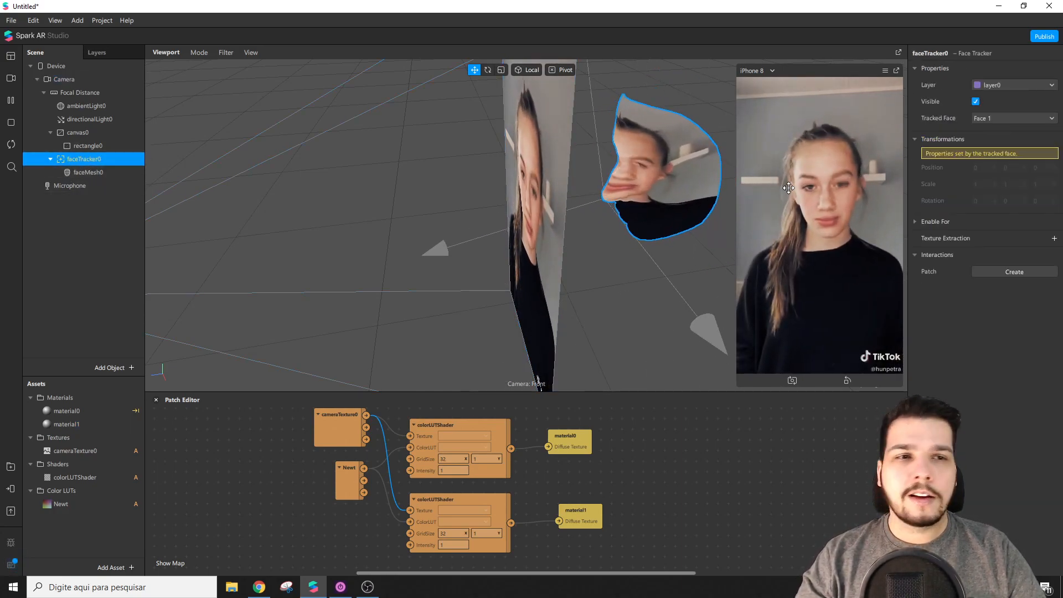
pyautogui.click(1054, 239)
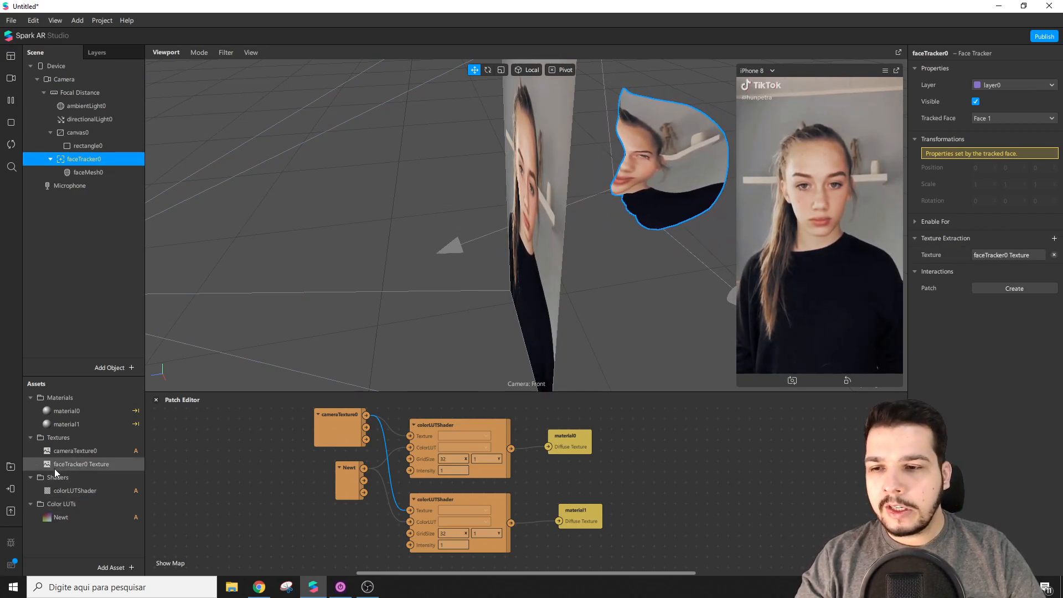
pyautogui.moveTo(60, 464); pyautogui.dragTo(410, 511)
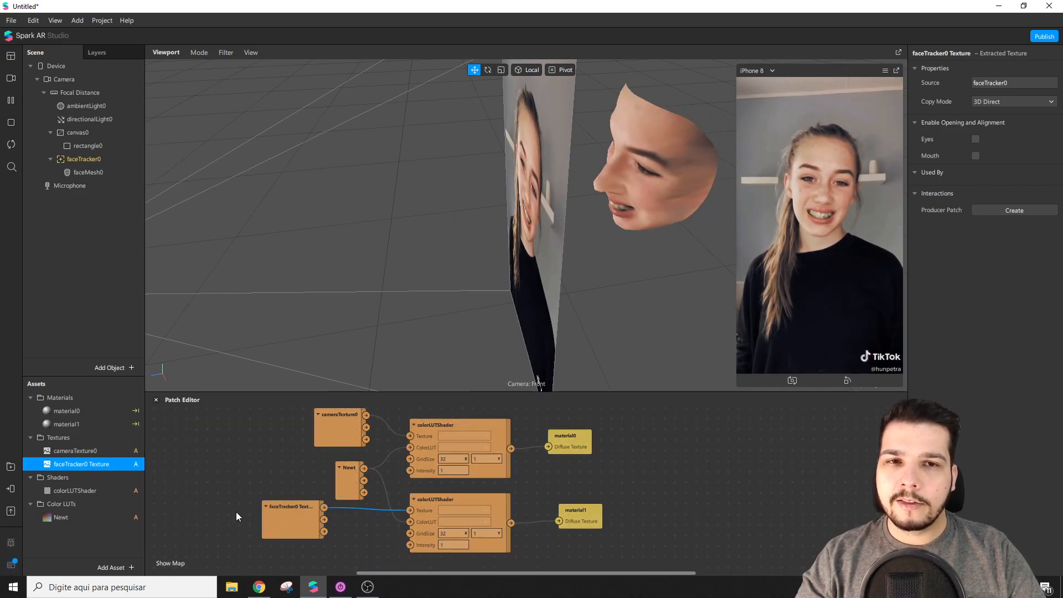
pyautogui.moveTo(284, 520); pyautogui.dragTo(324, 522)
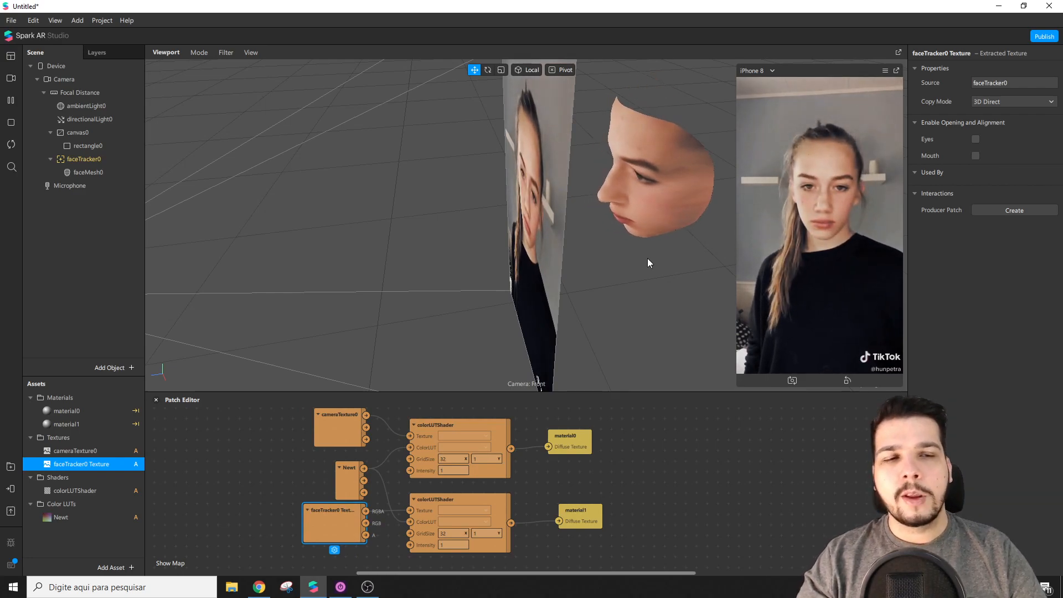
pyautogui.click(626, 492)
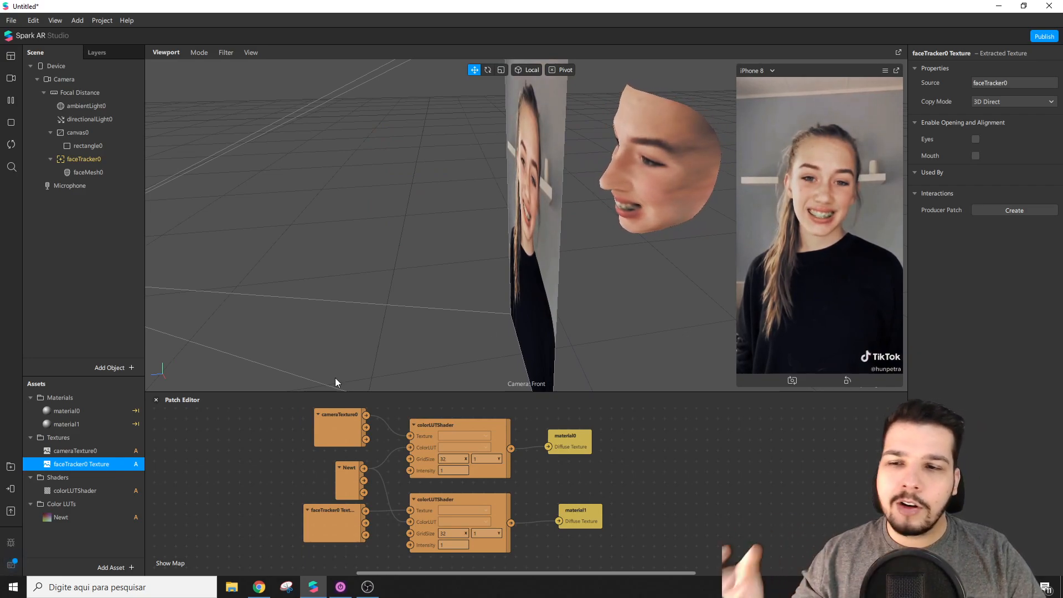
# Turn off Use Depth Test and depth writing for material0 and material1 together in the advanced render options
pyautogui.click(81, 415)
pyautogui.keyDown('shift'); pyautogui.click(76, 424); pyautogui.keyUp('shift')
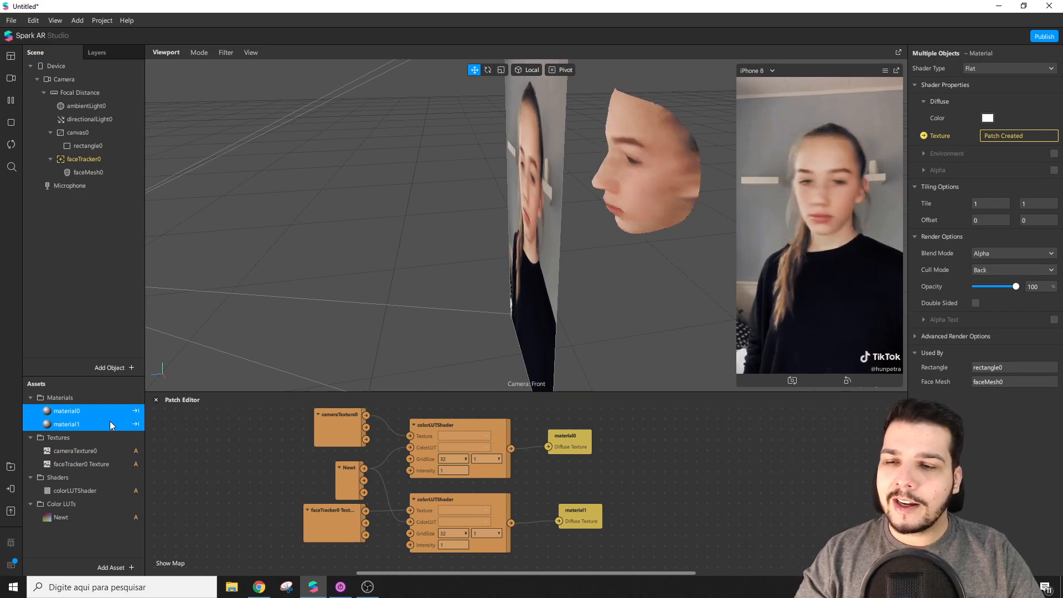
pyautogui.click(914, 337)
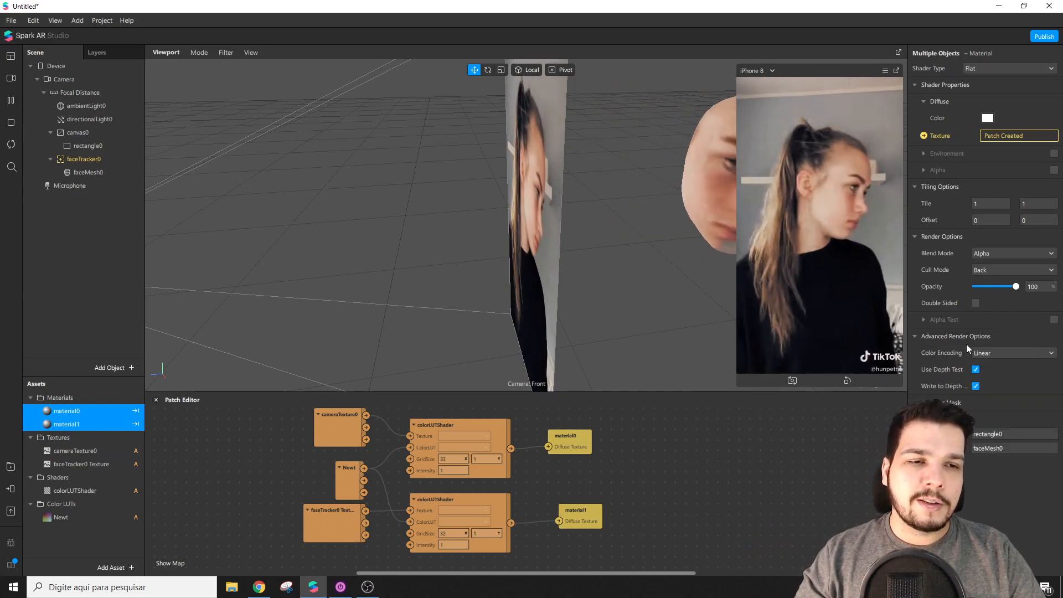
pyautogui.click(976, 370)
pyautogui.click(976, 387)
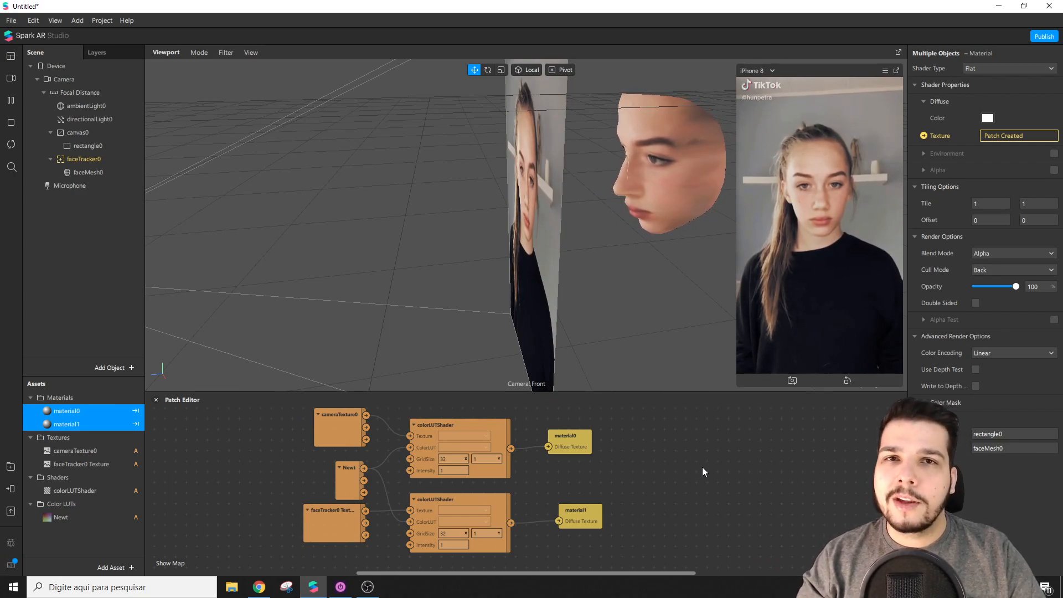
# Add a second face mesh as a child of faceTracker0
pyautogui.click(80, 159)
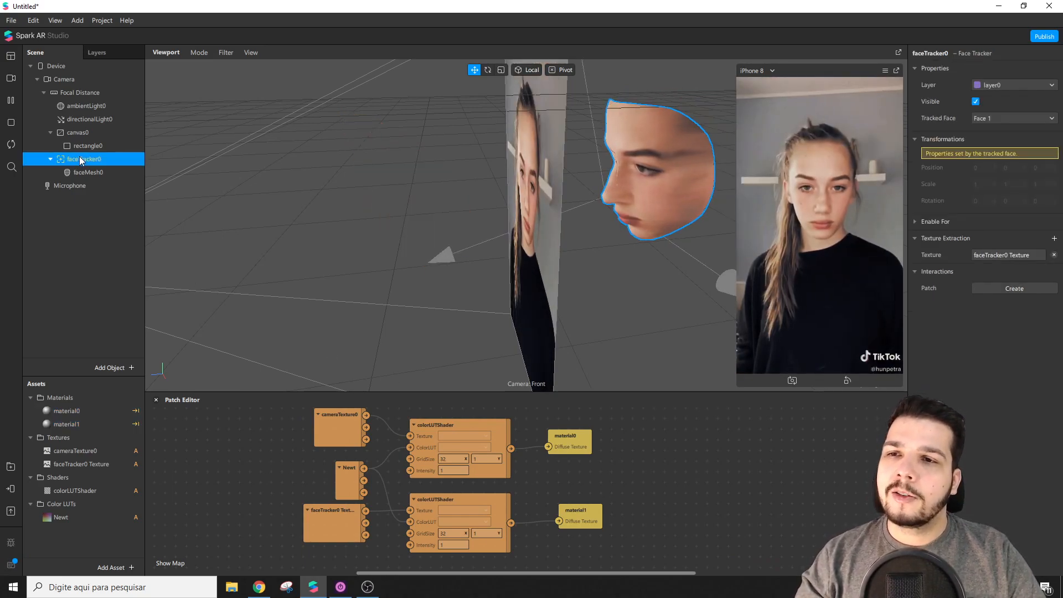
pyautogui.rightClick(84, 160)
pyautogui.moveTo(129, 166)
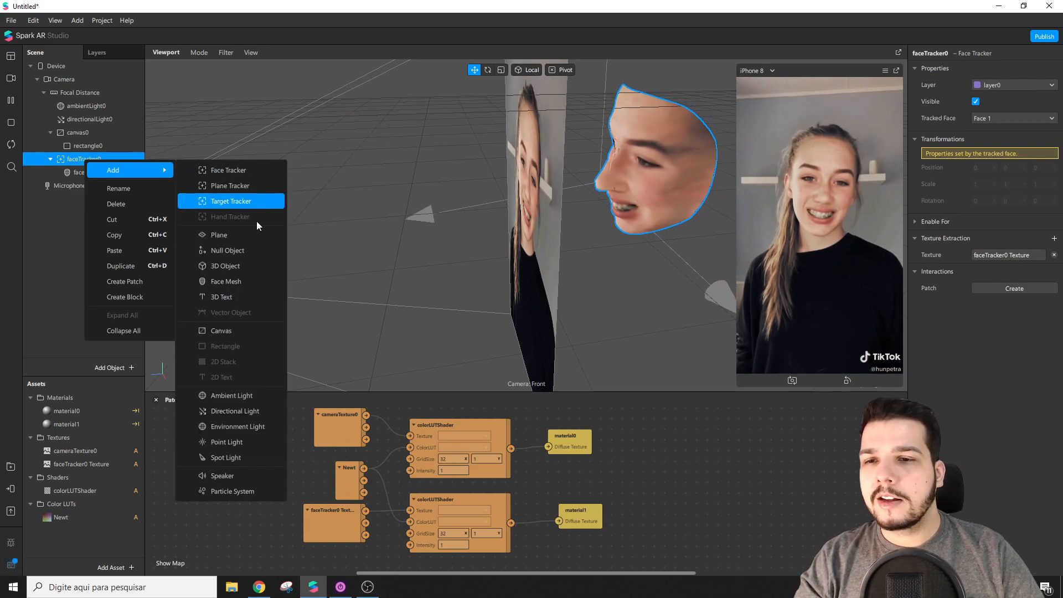
pyautogui.click(227, 281)
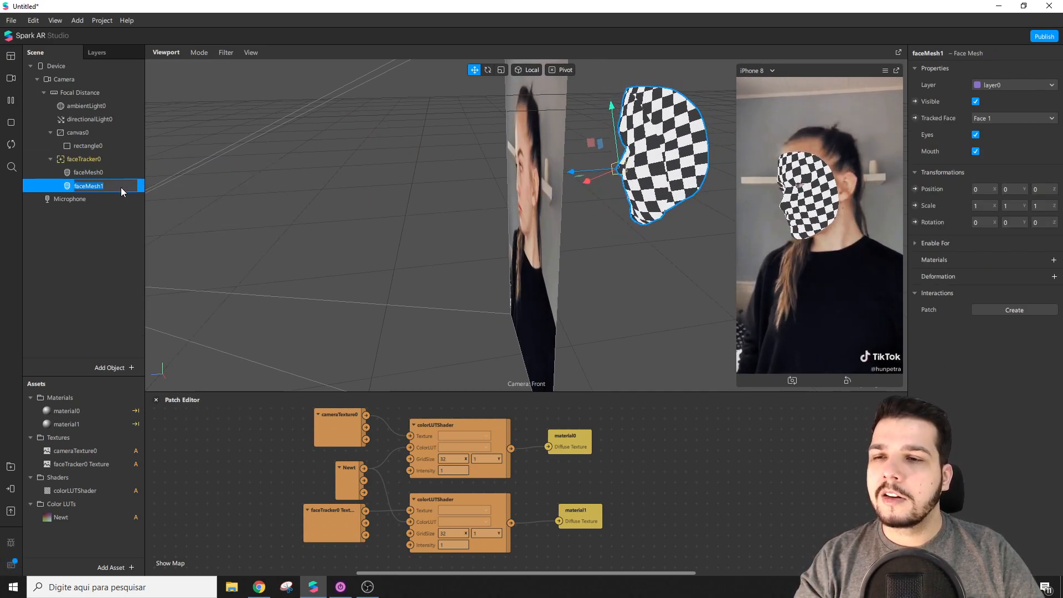
# Rename the original face mesh to "faceMesh rosto" and the new one to "faceMesh retouch"
pyautogui.doubleClick(124, 173)
pyautogui.click(125, 173)
pyautogui.press('BackSpace')
pyautogui.write('ro')
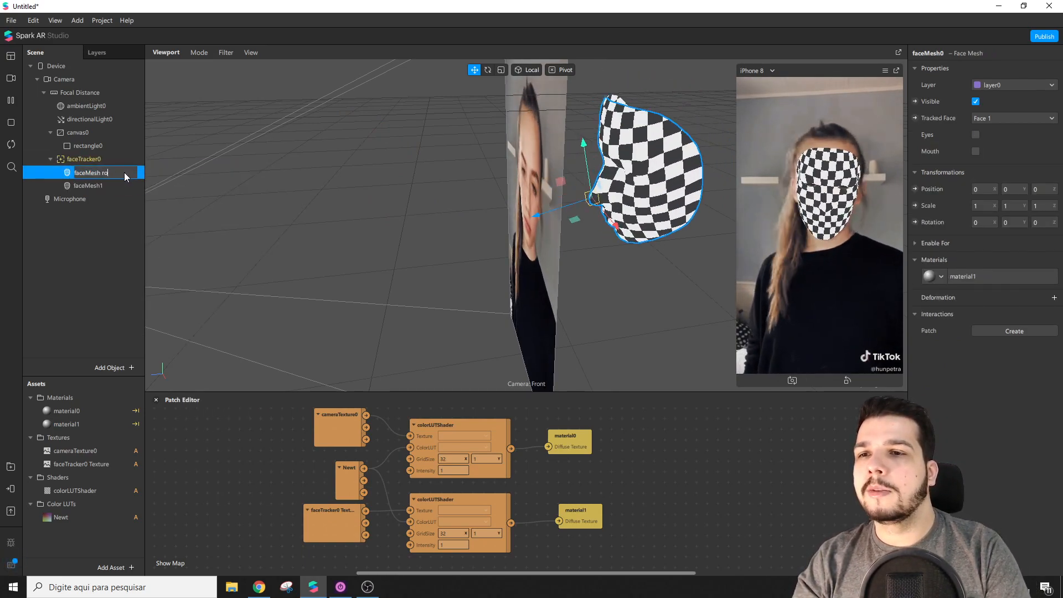
pyautogui.write('sto')
pyautogui.doubleClick(112, 182)
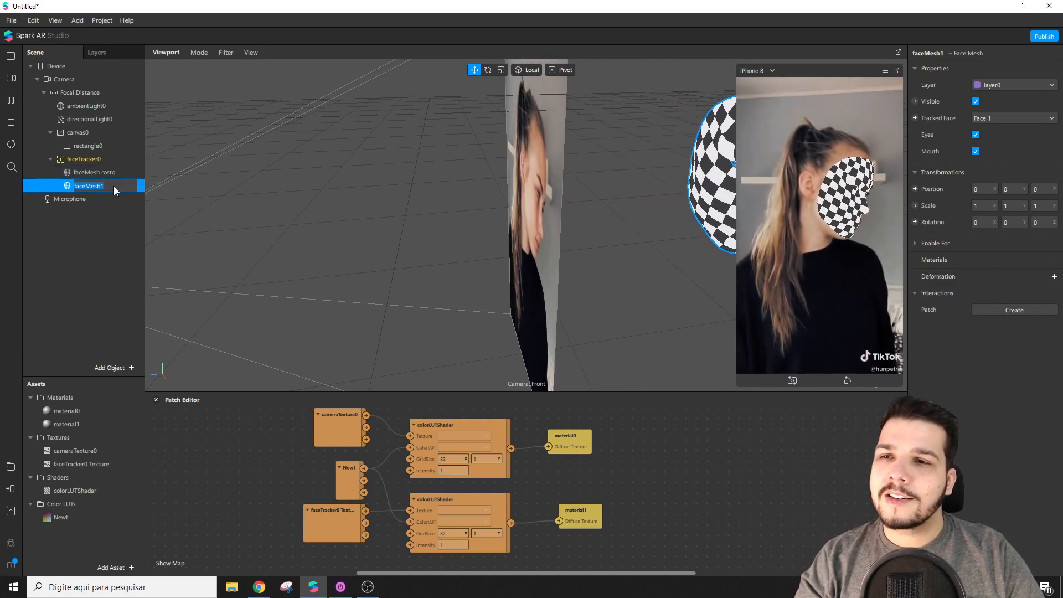
pyautogui.write('faceMesh retorn')
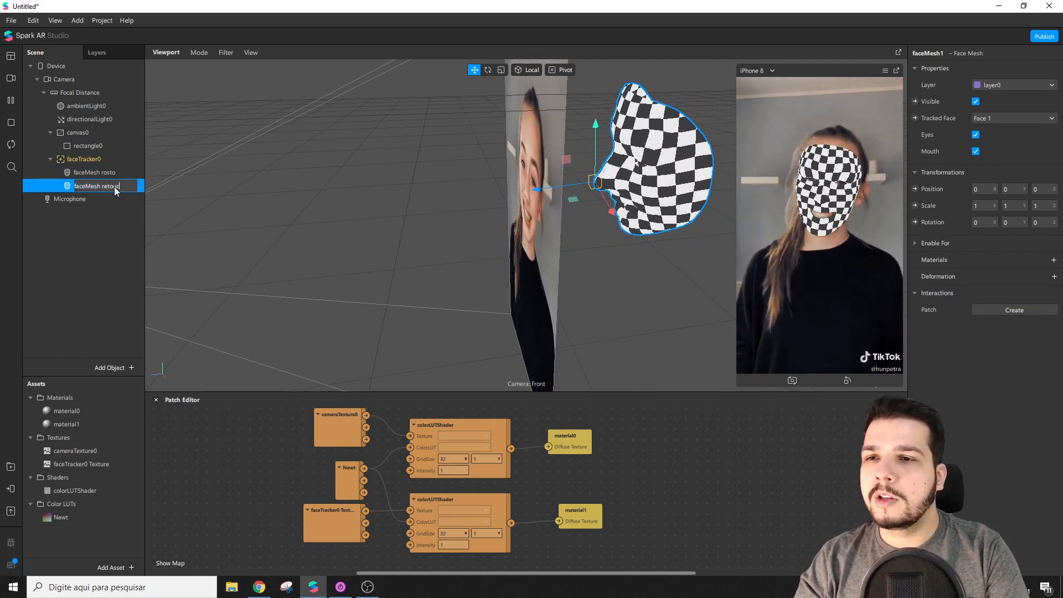
pyautogui.write('h')
pyautogui.press('Return')
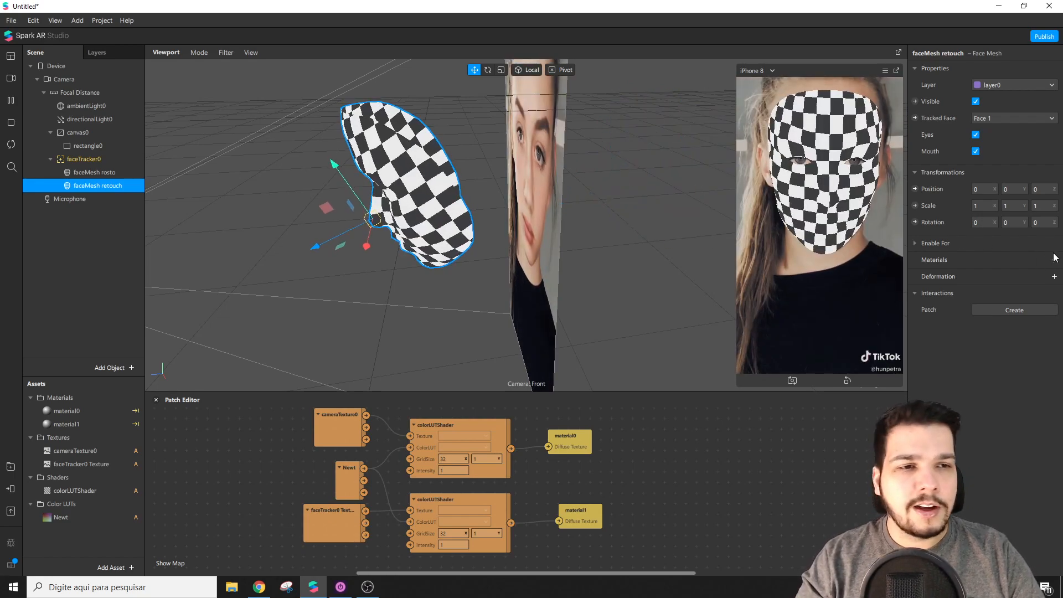
# Assign a new material to faceMesh retouch and set that material's shader type to Retouching
pyautogui.click(1054, 260)
pyautogui.click(965, 308)
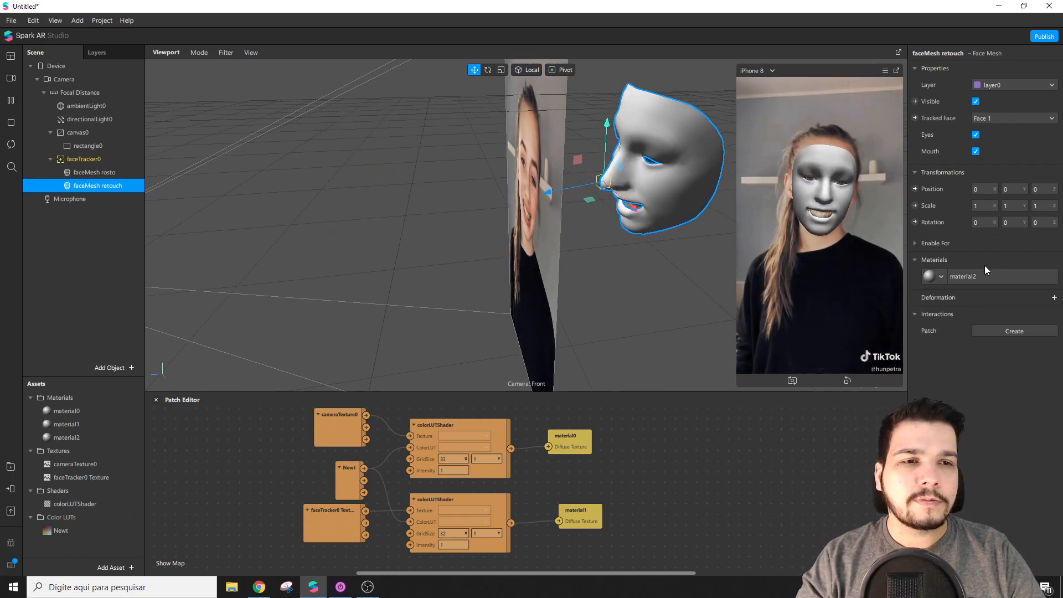
pyautogui.click(975, 277)
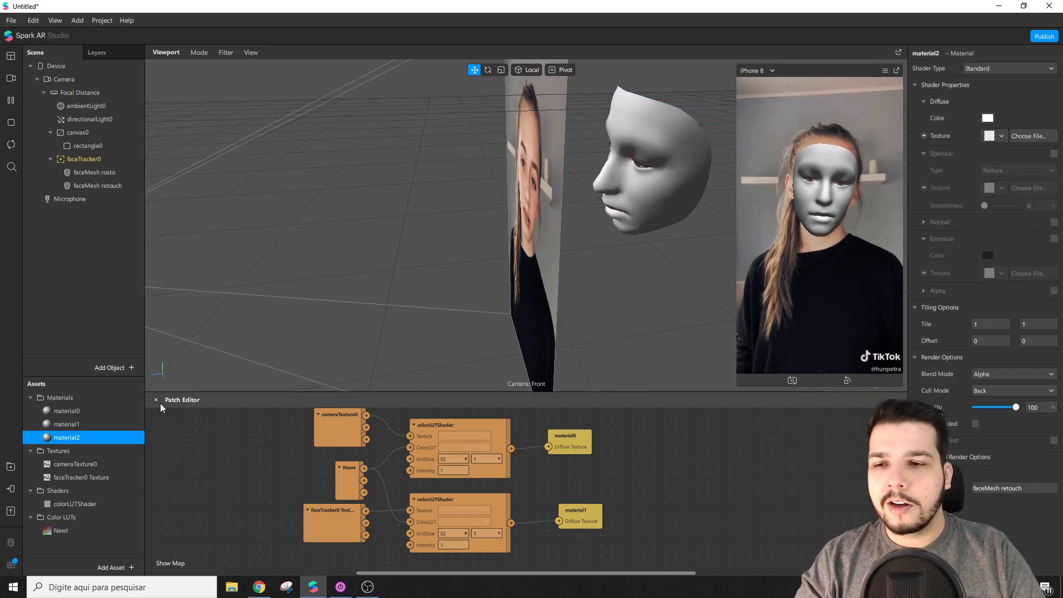
pyautogui.click(1014, 67)
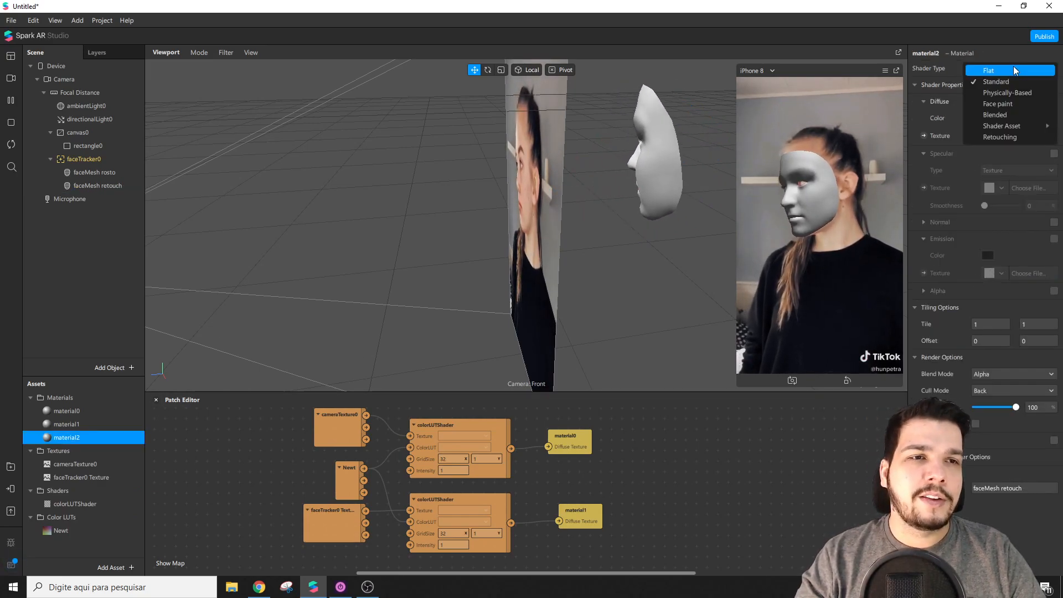
pyautogui.click(1005, 138)
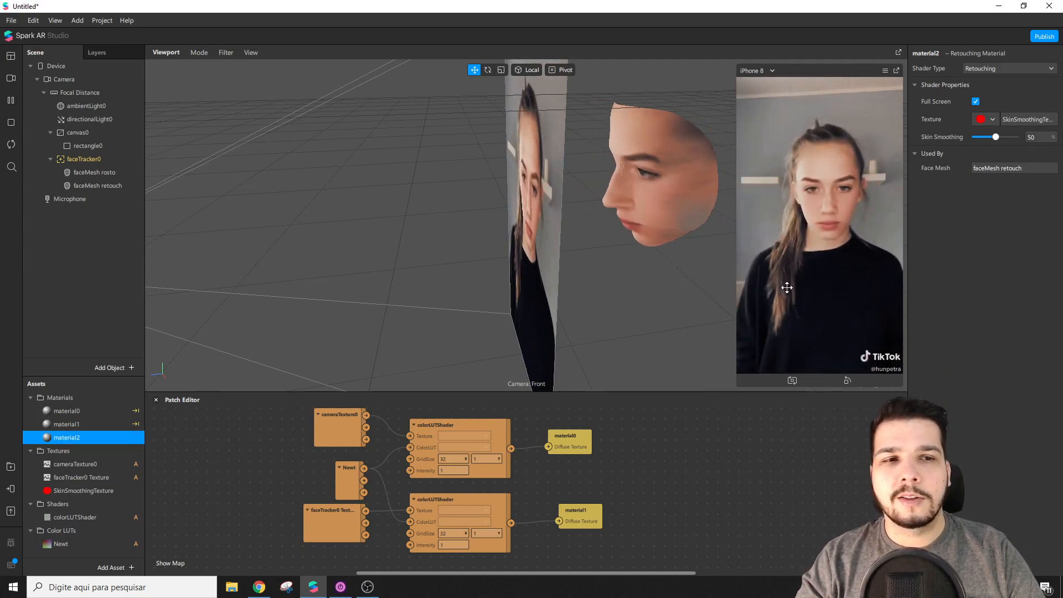
pyautogui.scroll(4, 601, 204)
pyautogui.moveTo(523, 214); pyautogui.dragTo(676, 190)
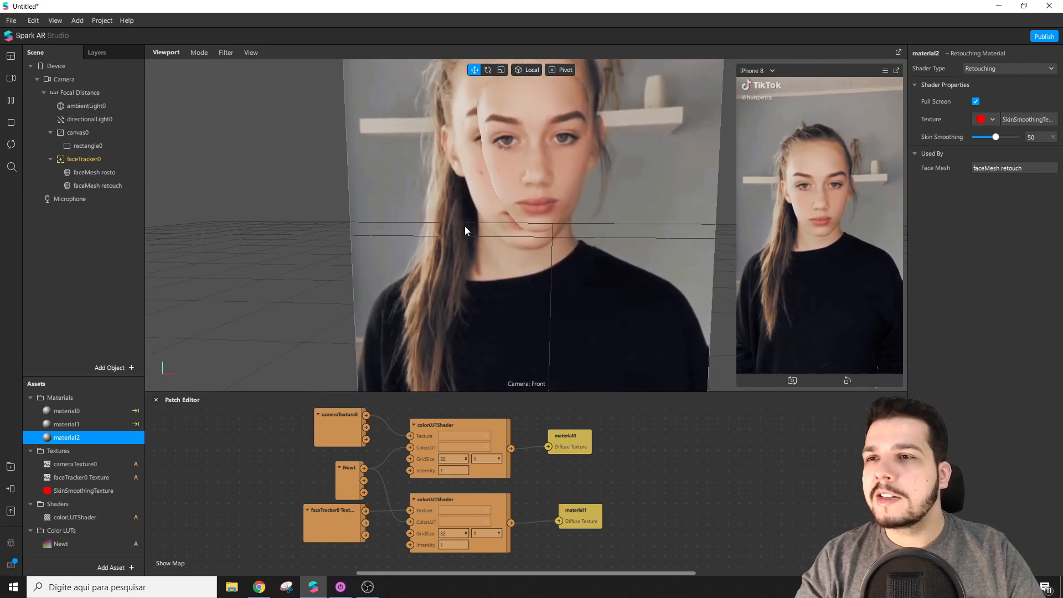
# Pause the simulation video while the head is turned sideways and inspect the face mesh edge up close
pyautogui.click(10, 102)
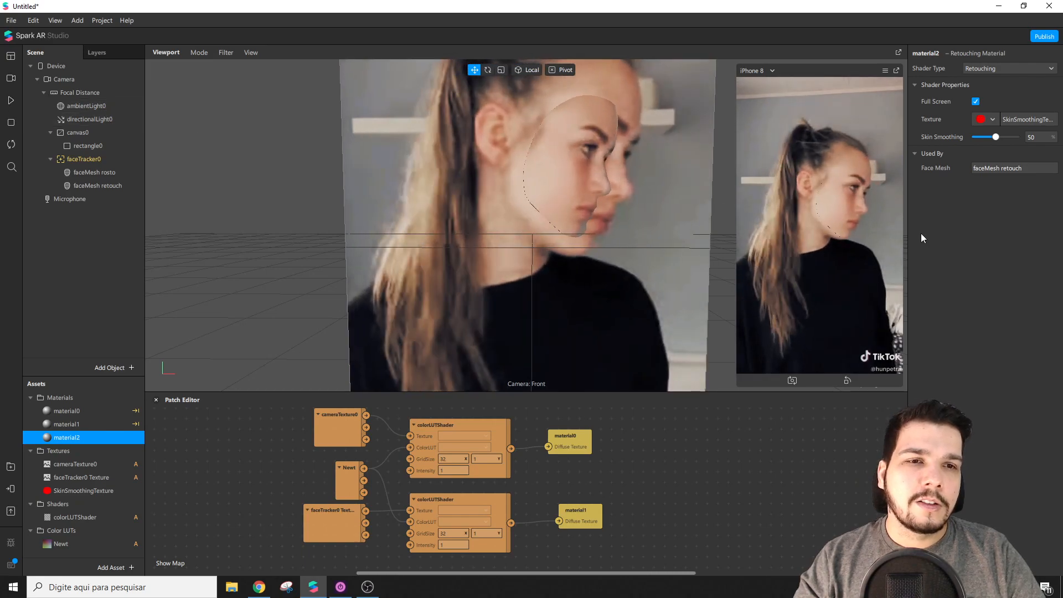
pyautogui.scroll(3, 514, 163)
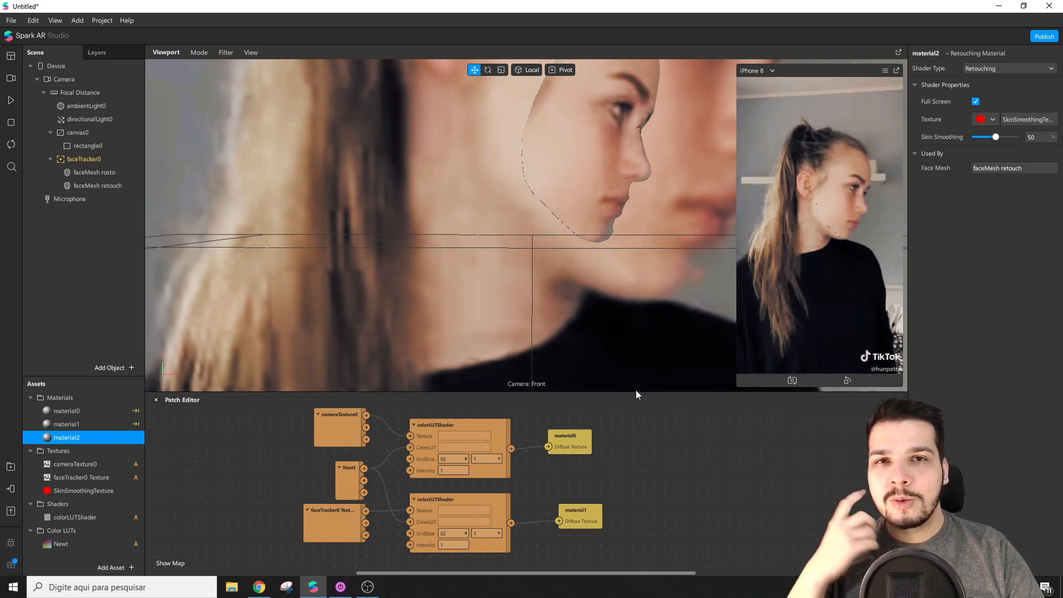
# Rename material0 to "material lut" and material1 to "material rosto"
pyautogui.click(133, 424)
pyautogui.click(85, 423)
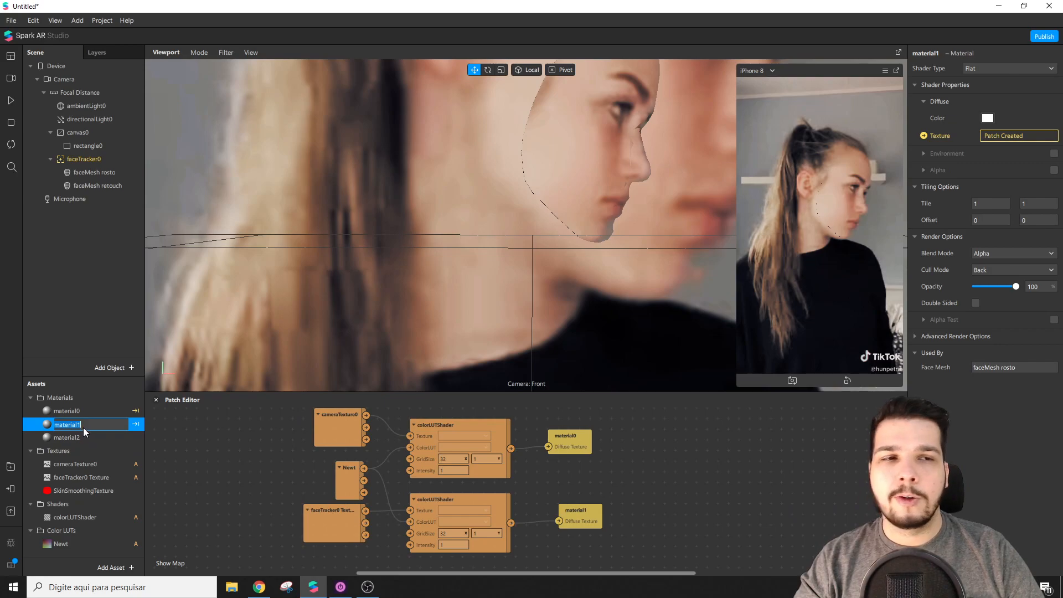
pyautogui.doubleClick(93, 411)
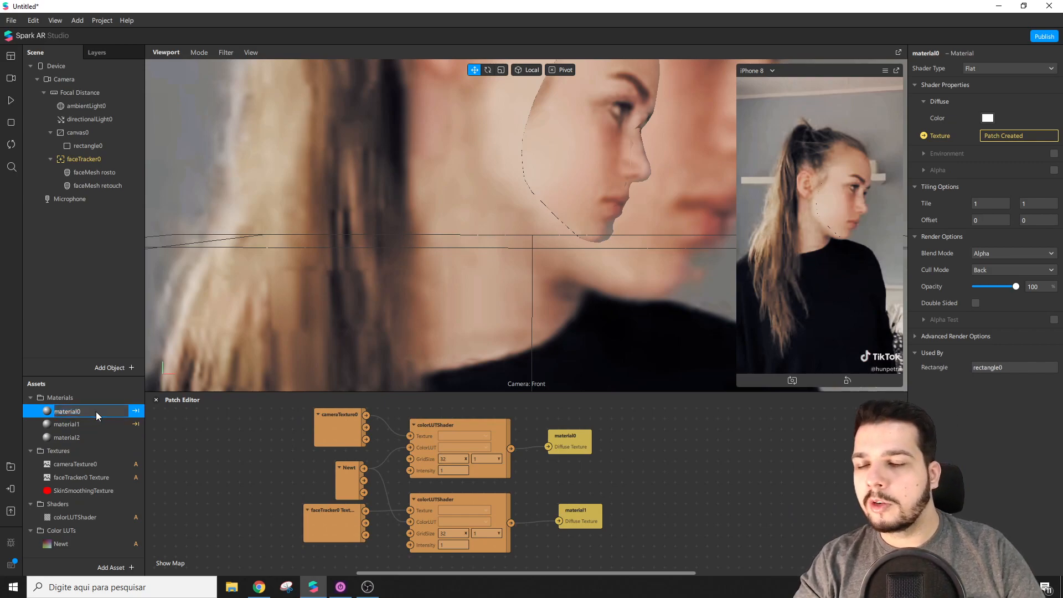
pyautogui.press('BackSpace')
pyautogui.write('lut')
pyautogui.press('Return')
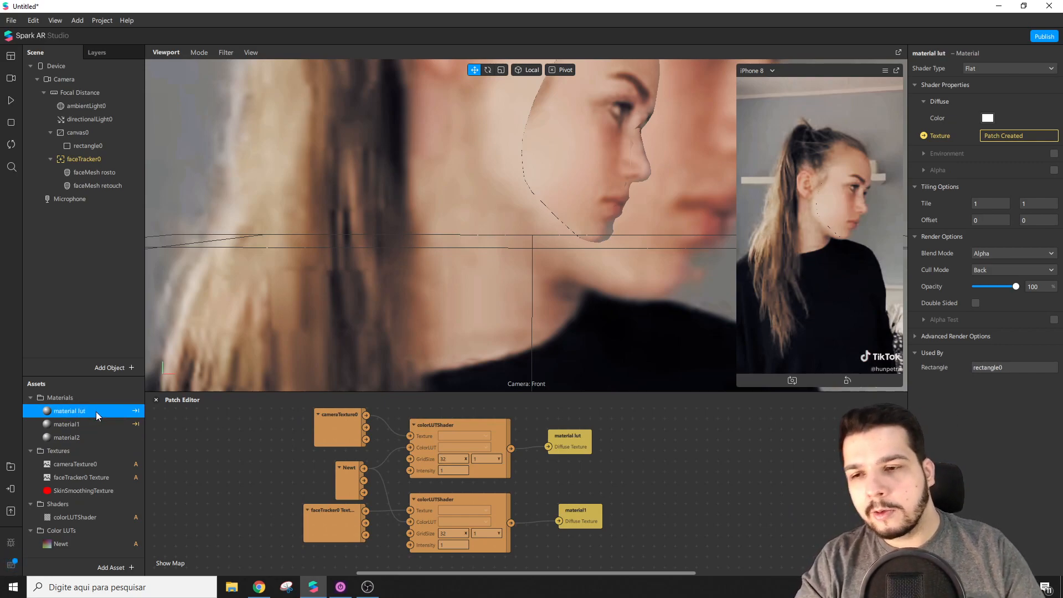
pyautogui.doubleClick(88, 424)
pyautogui.write('rosto')
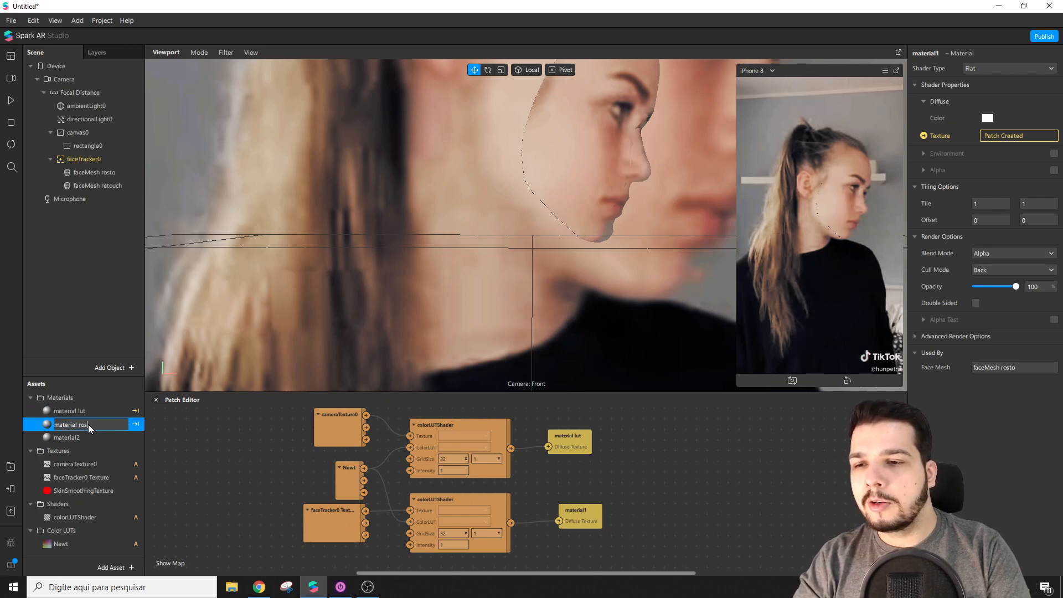
pyautogui.press('Return')
# Rename the retouching material material2 to "material retouch"
pyautogui.doubleClick(87, 438)
pyautogui.click(94, 440)
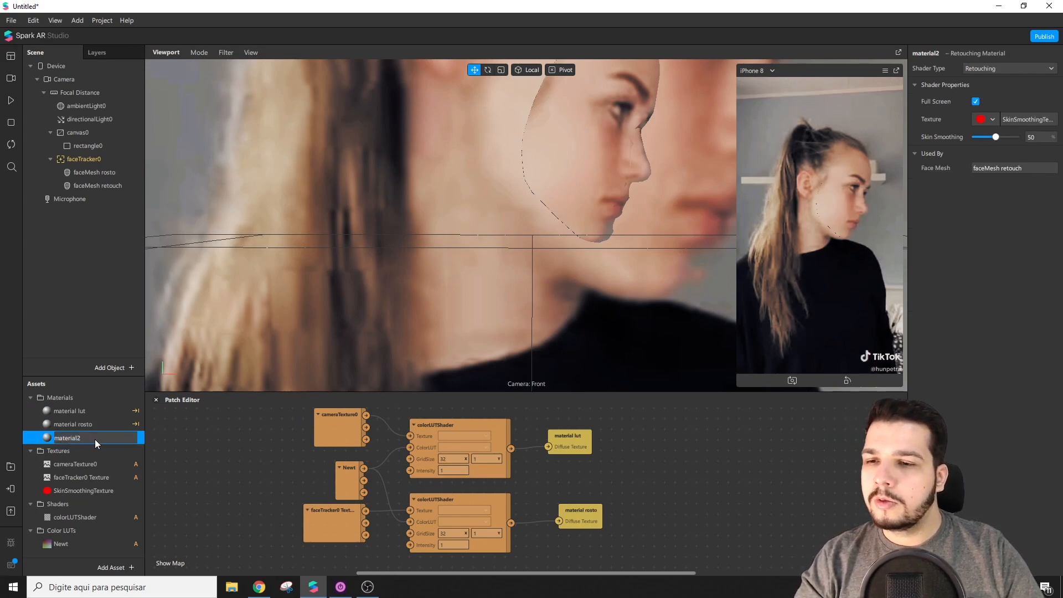
pyautogui.write('etouc')
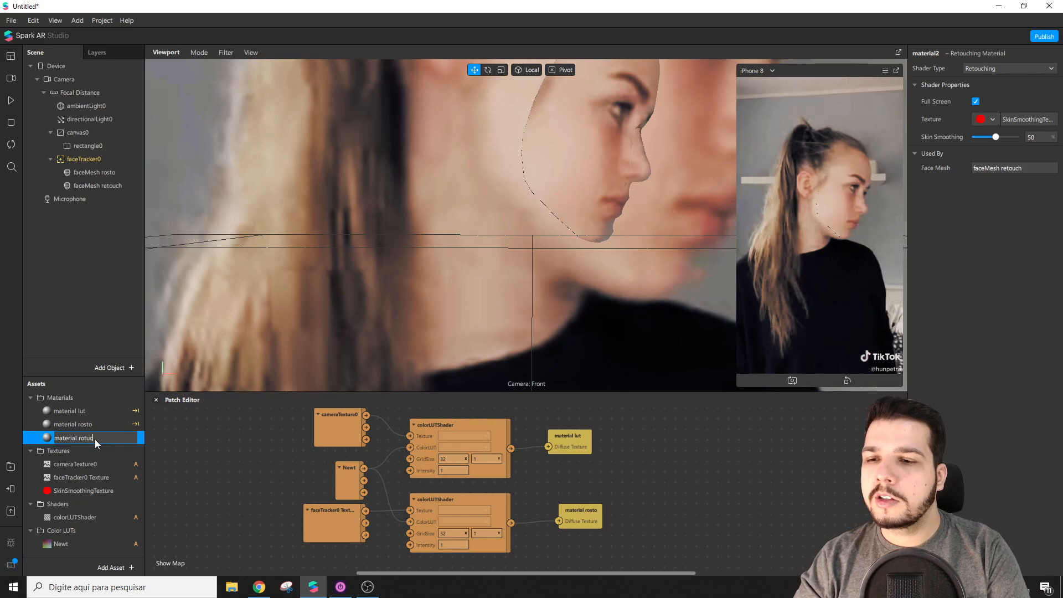
pyautogui.write('h')
pyautogui.press('Return')
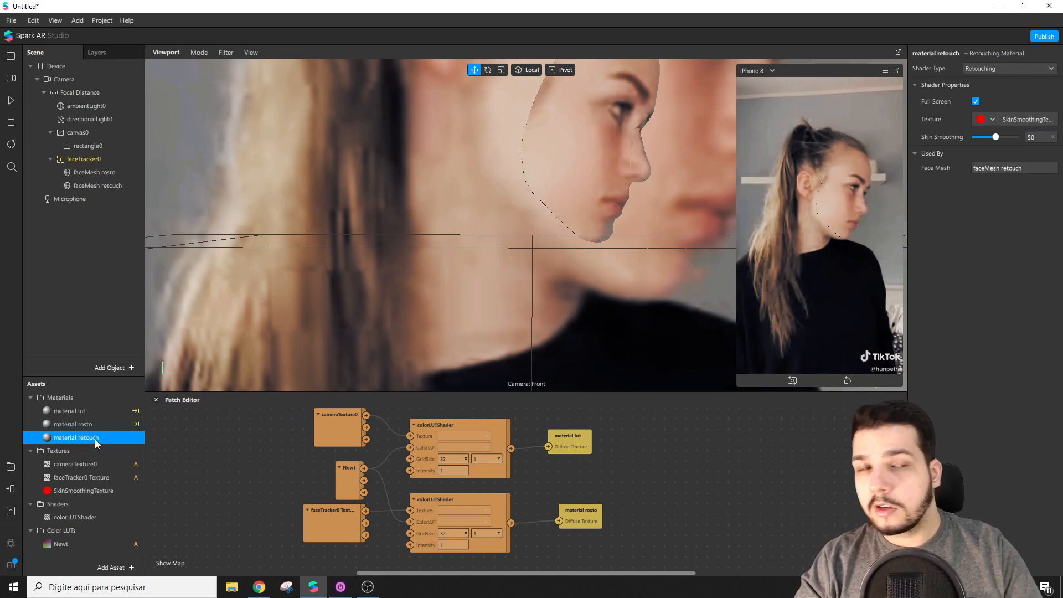
# Enable Alpha on material rosto and import faceMeshMask.png as its alpha texture
pyautogui.click(94, 424)
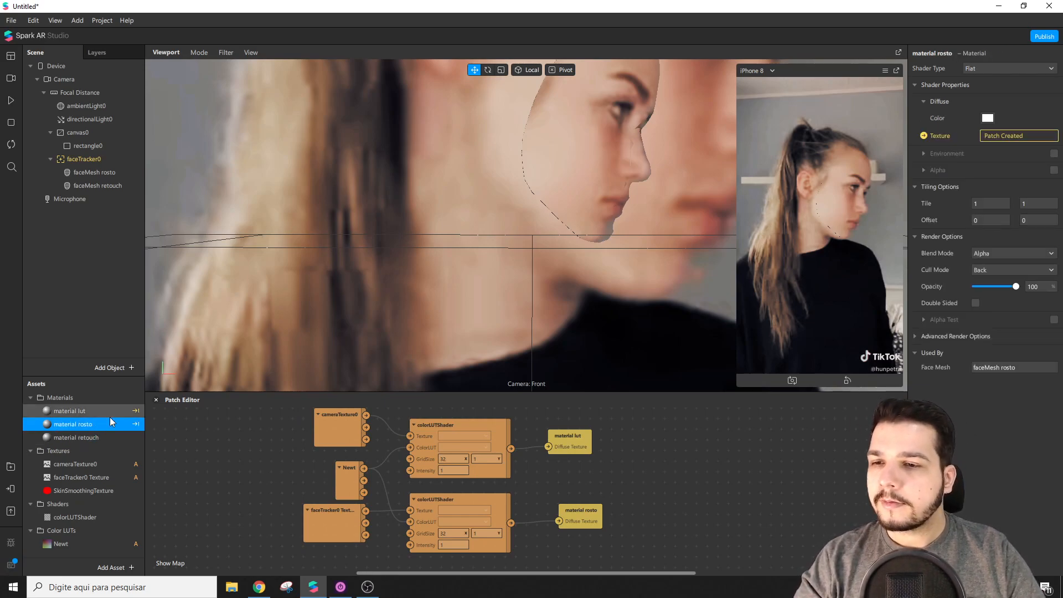
pyautogui.click(1054, 170)
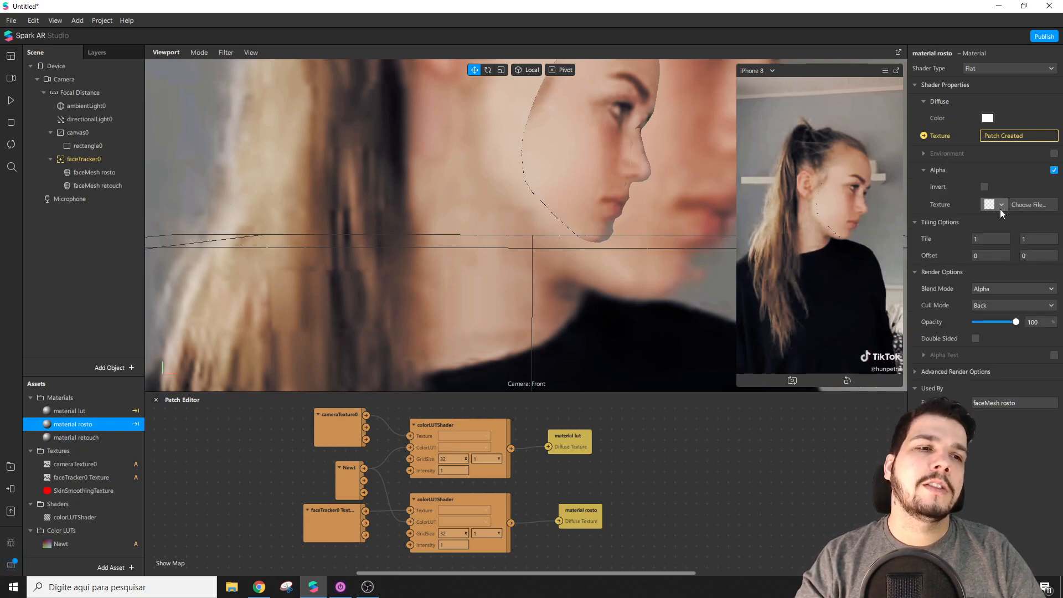
pyautogui.click(1000, 206)
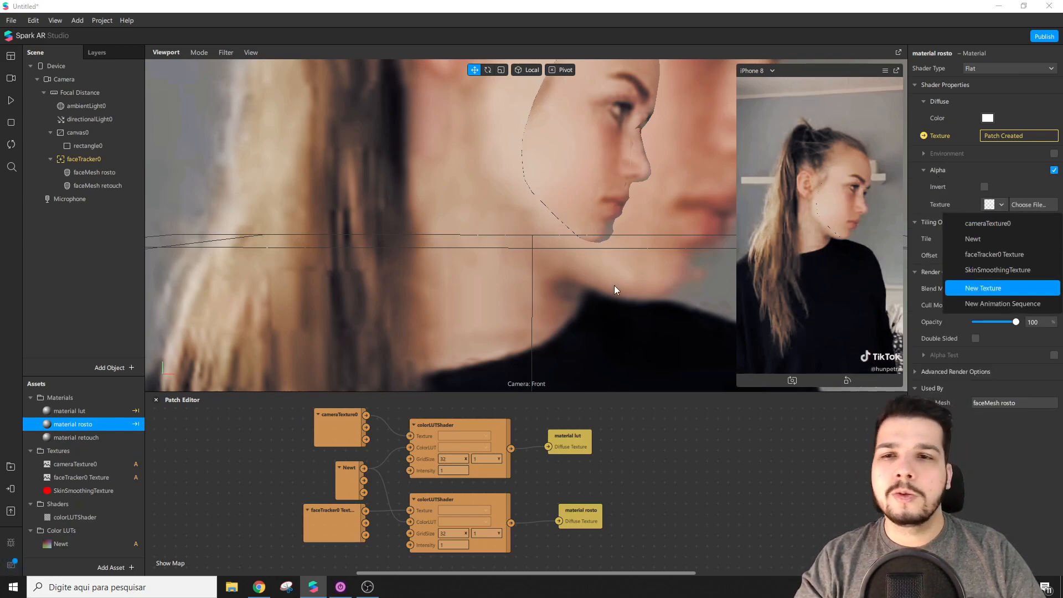
pyautogui.click(131, 107)
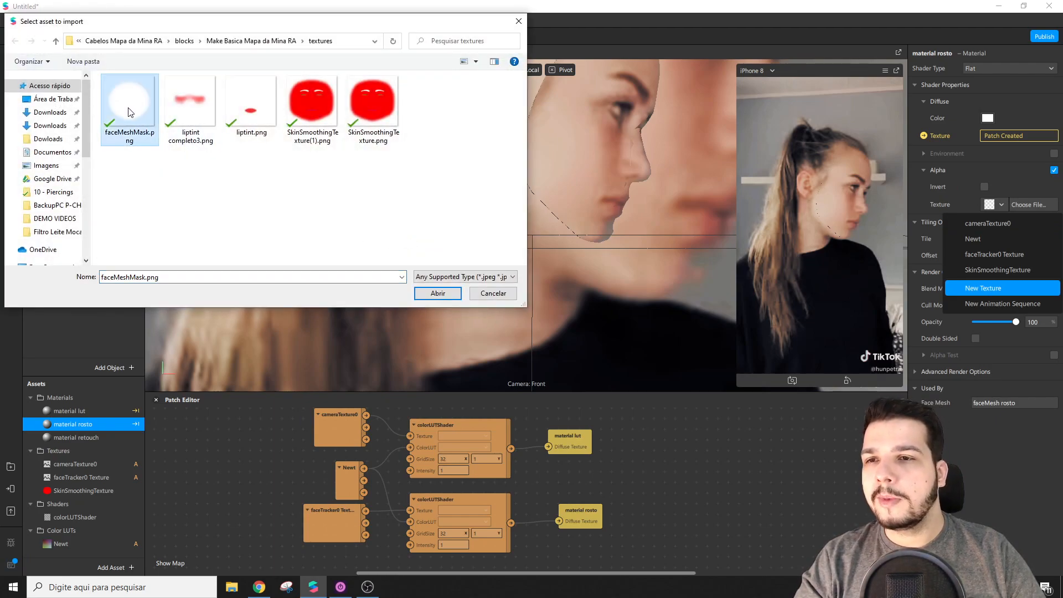
pyautogui.doubleClick(128, 105)
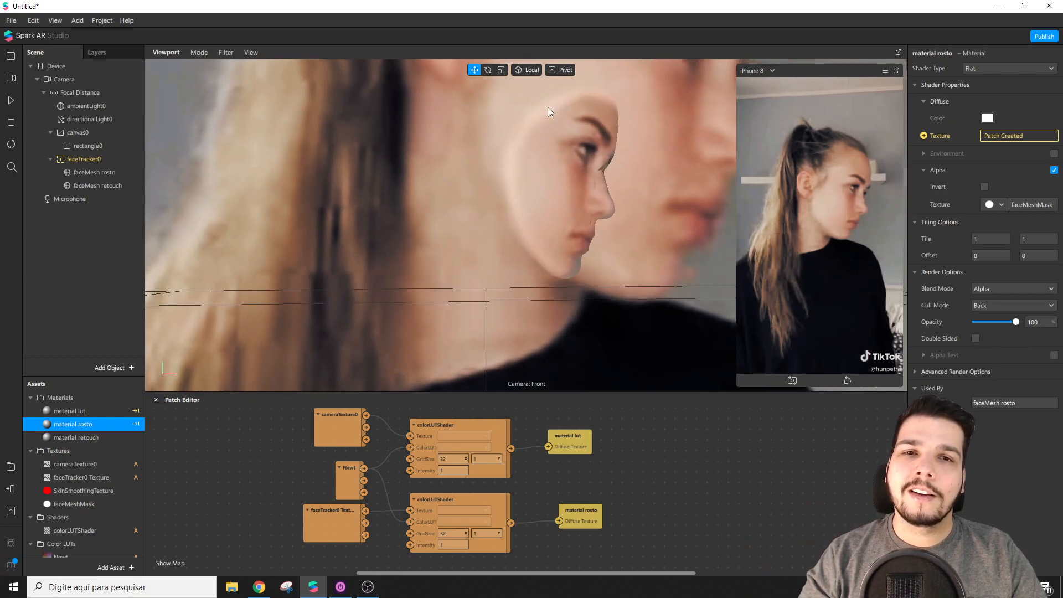
# Compare the face mesh edge with and without the alpha mask by disabling and re-enabling Alpha on material rosto
pyautogui.click(1054, 171)
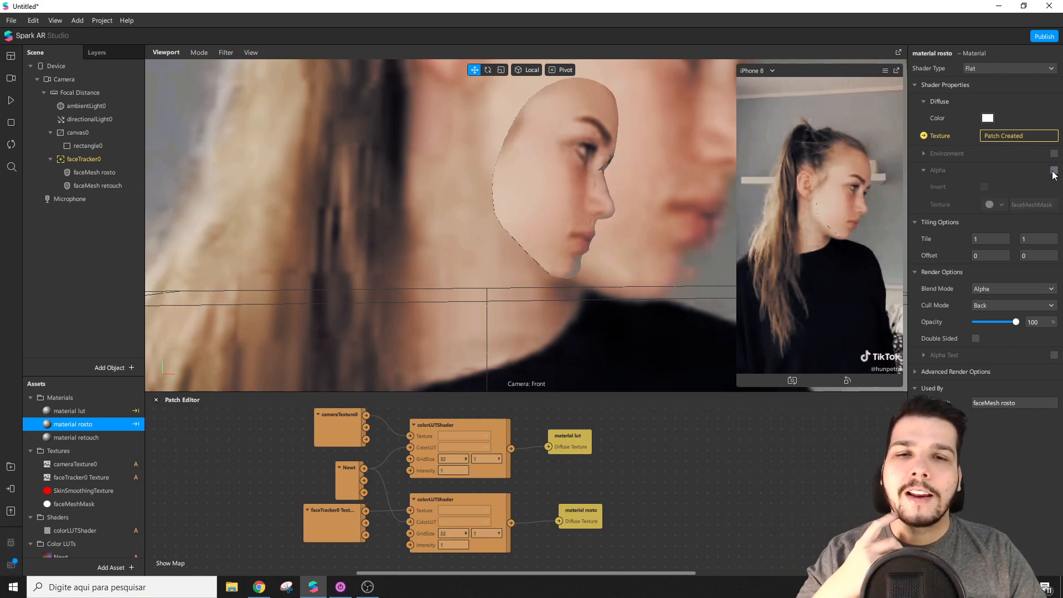
pyautogui.click(1054, 171)
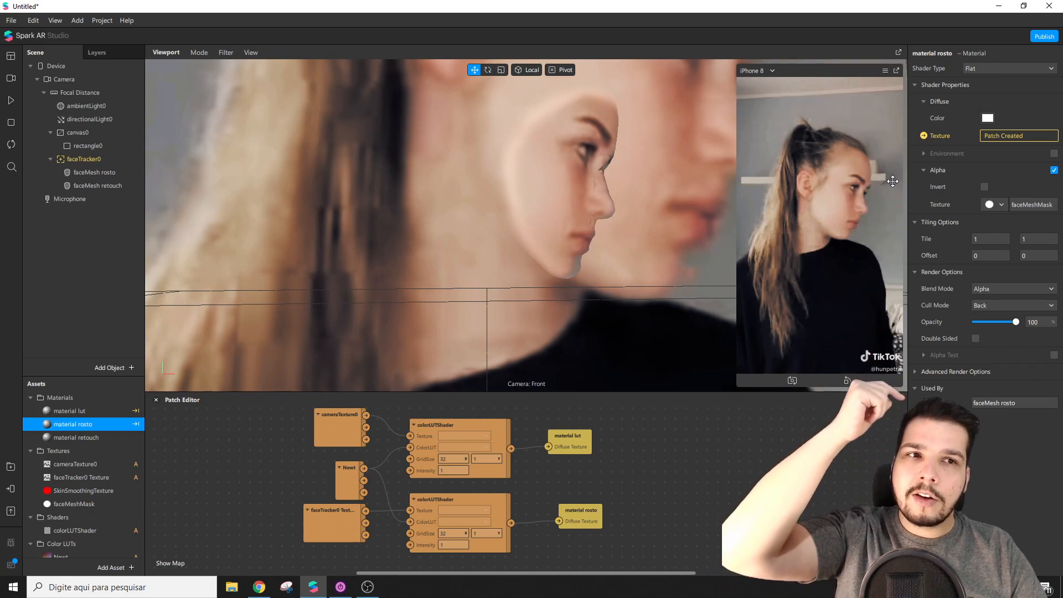
pyautogui.moveTo(939, 258)
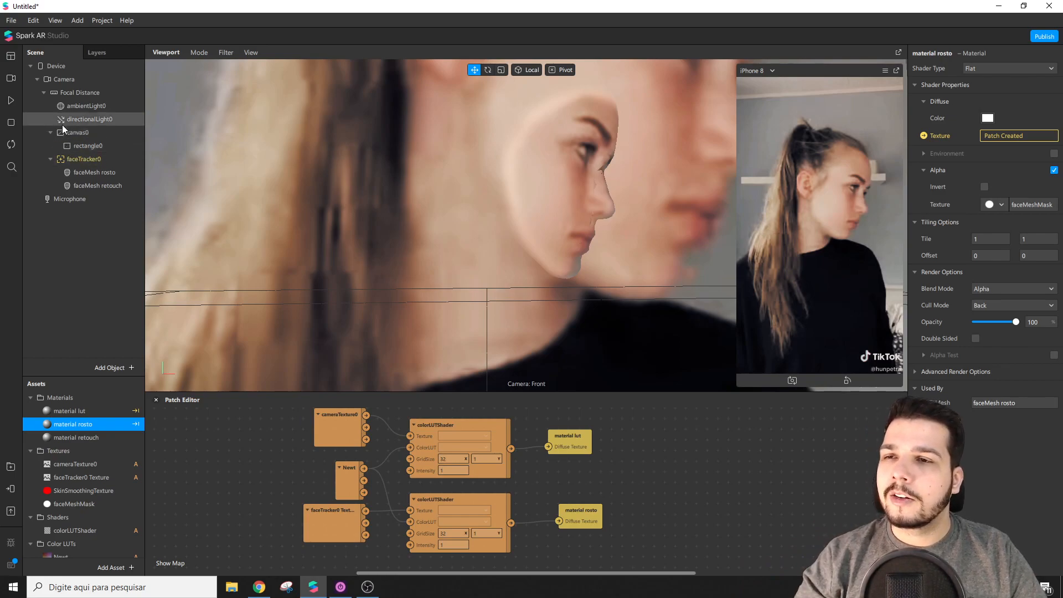
# Collapse canvas0 and faceTracker0, and place faceTracker0 above canvas0 in the scene order
pyautogui.click(78, 133)
pyautogui.click(80, 159)
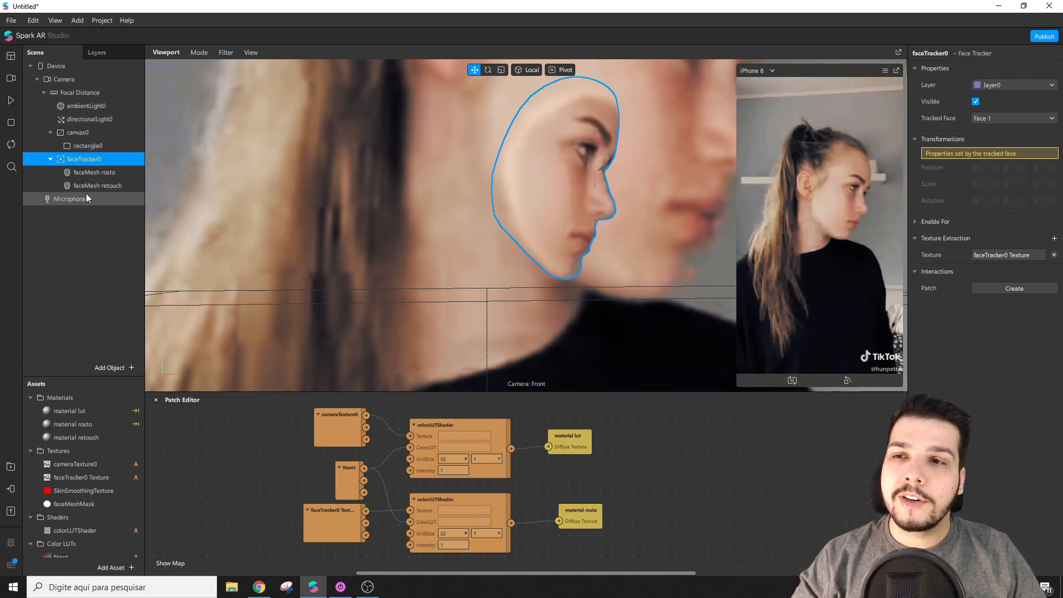
pyautogui.click(50, 132)
pyautogui.click(50, 145)
pyautogui.click(72, 132)
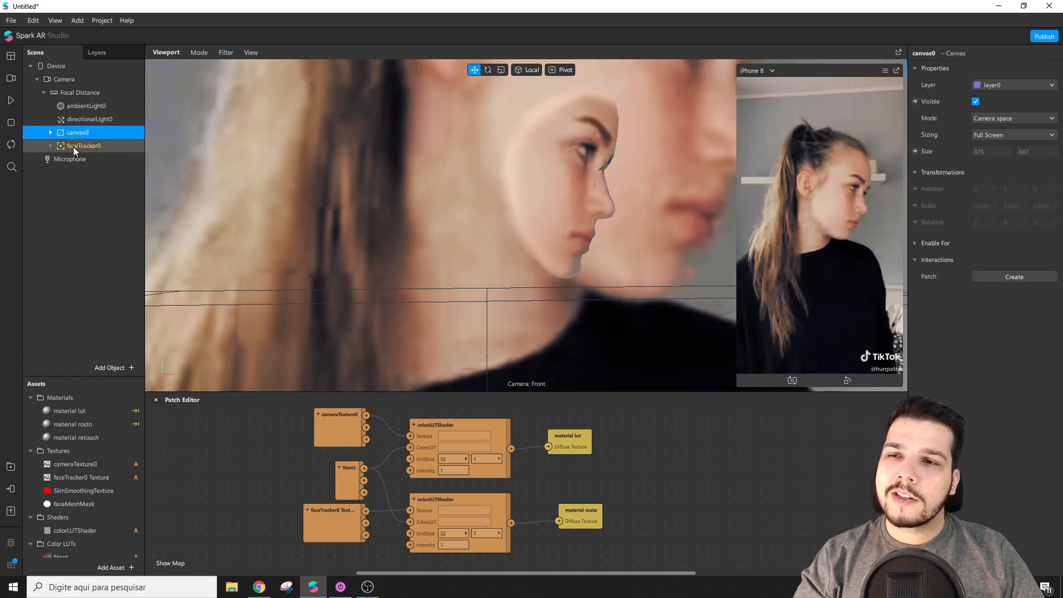
pyautogui.click(73, 146)
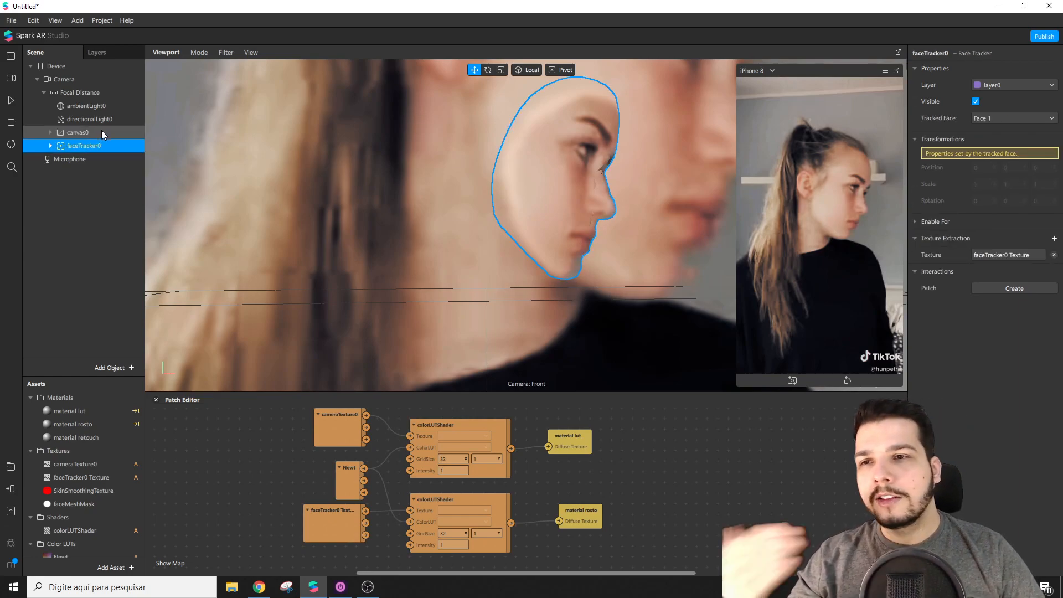
pyautogui.moveTo(88, 147); pyautogui.dragTo(87, 125)
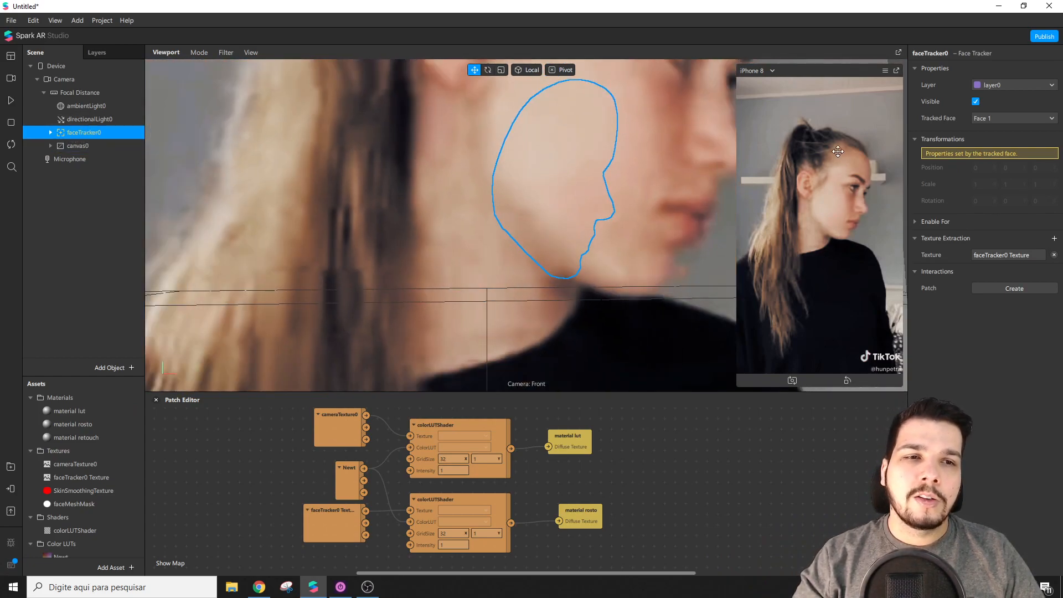
# Set the Skin Smoothing of material retouch to 100 and move canvas0 back above faceTracker0
pyautogui.click(75, 438)
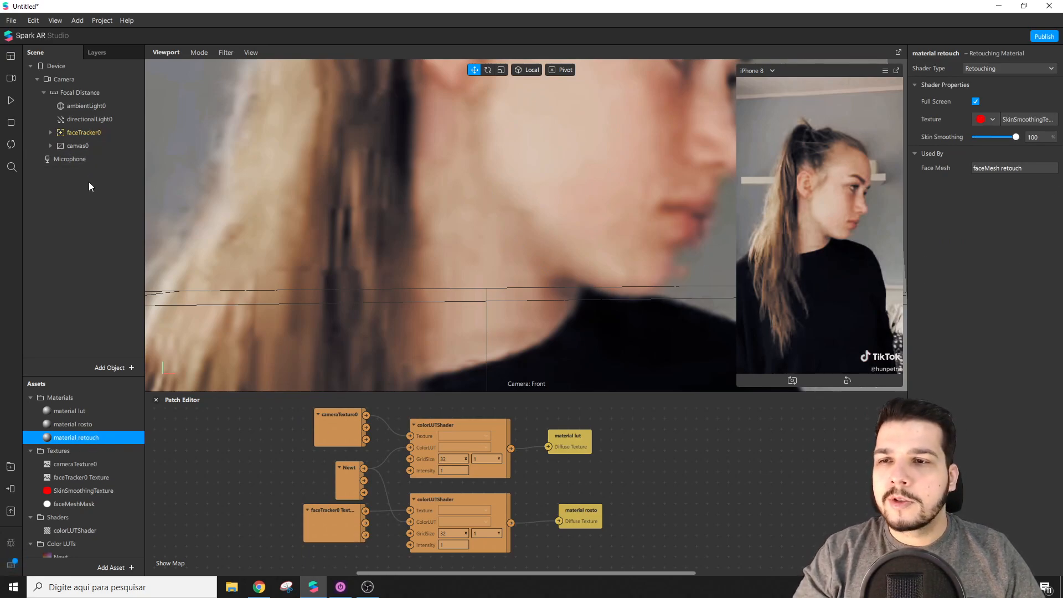
pyautogui.click(76, 145)
pyautogui.moveTo(74, 126); pyautogui.dragTo(75, 123)
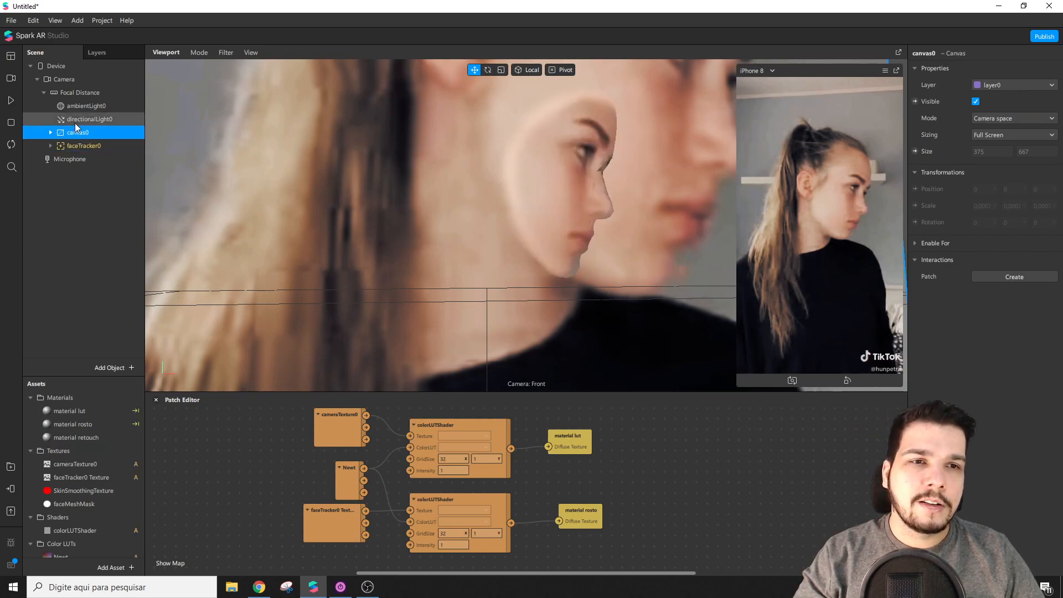
# Hide the Patch Editor and enlarge the iPhone 8 simulator preview
pyautogui.hotkey('ctrl', 'alt', 'p')
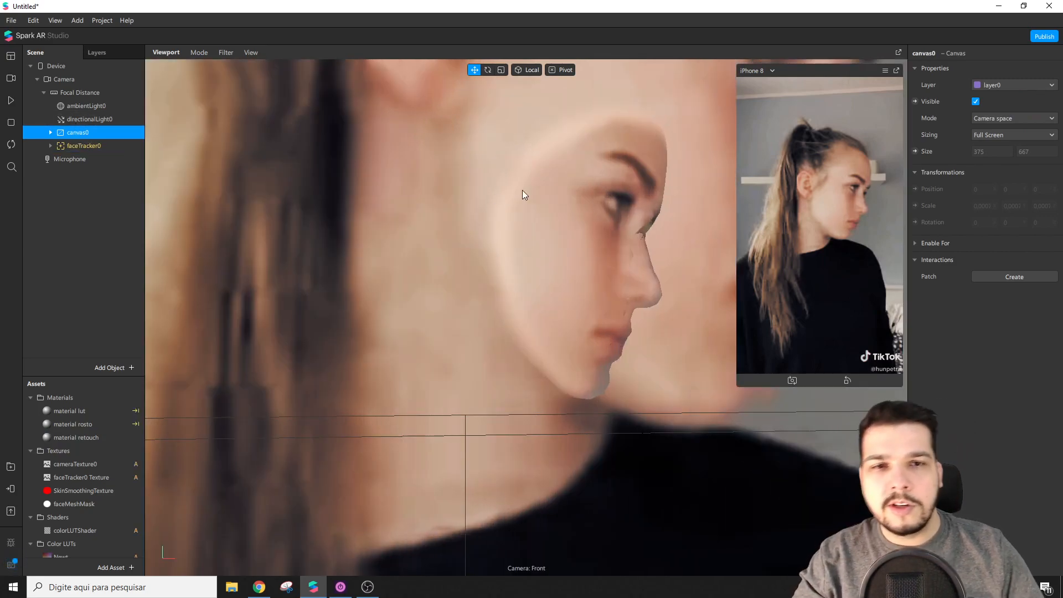
pyautogui.moveTo(738, 386); pyautogui.dragTo(564, 362)
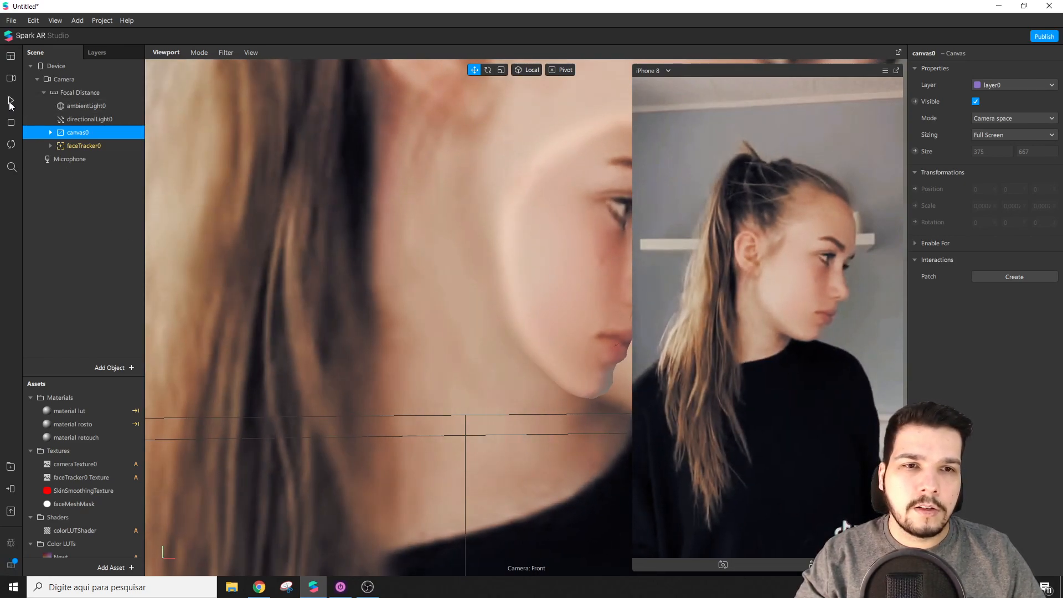
# Compare both scene orders in the enlarged preview by moving faceTracker0 above canvas0 and restoring canvas0 on top
pyautogui.moveTo(83, 145); pyautogui.dragTo(82, 125)
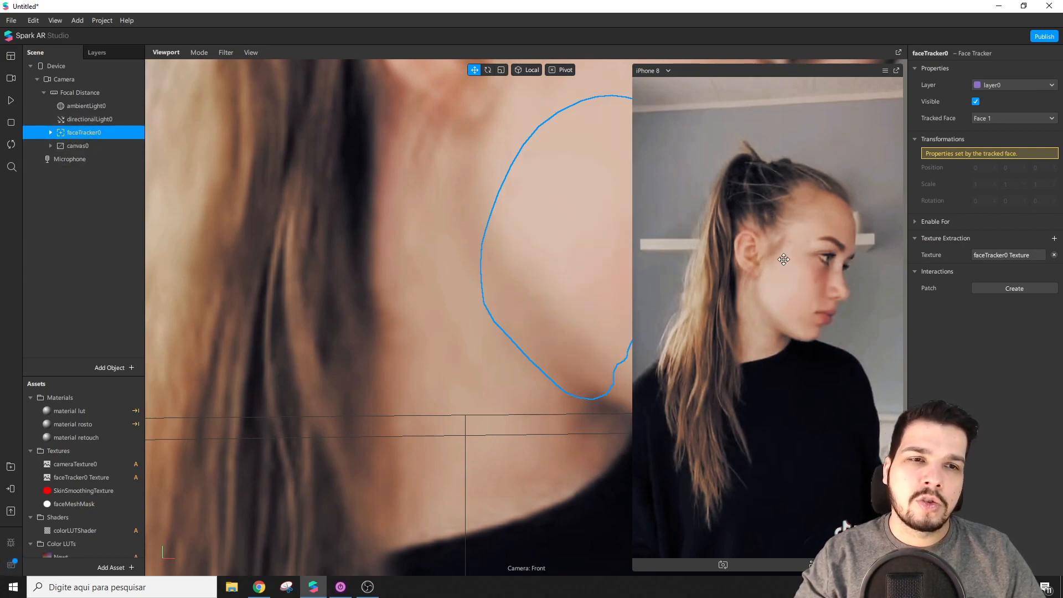
pyautogui.click(77, 147)
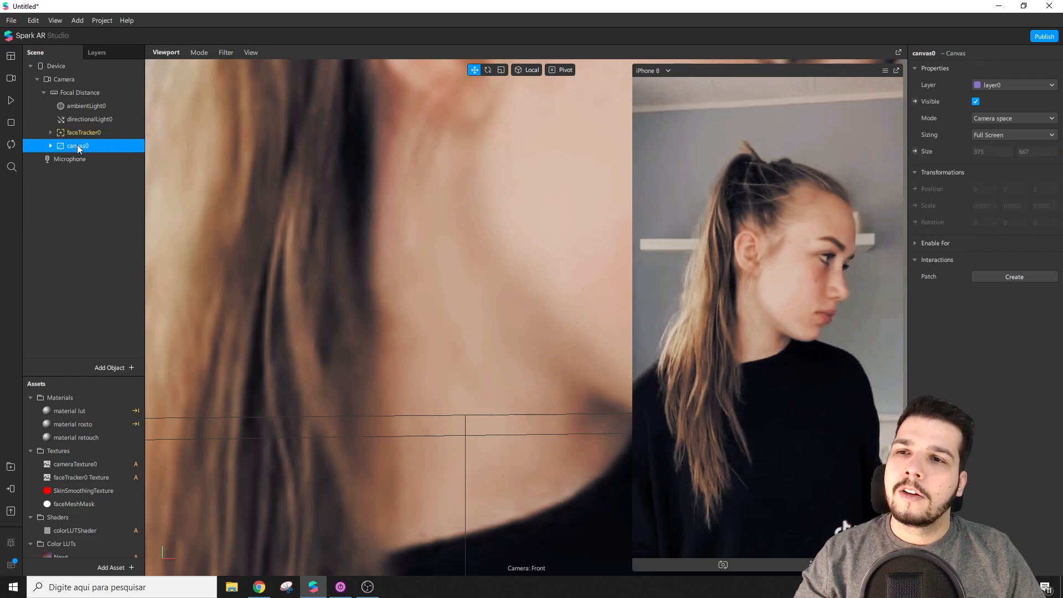
pyautogui.moveTo(76, 124); pyautogui.dragTo(76, 125)
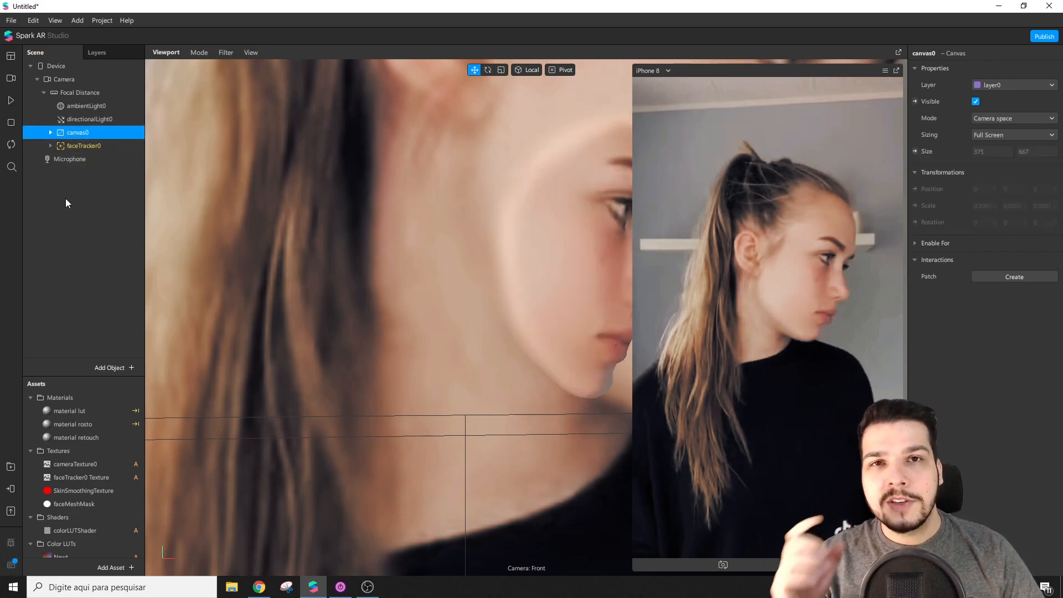
# Nest canvas0 with its rectangle inside faceTracker0 as the first child, above faceMesh rosto, and check the resulting hierarchy
pyautogui.click(50, 132)
pyautogui.moveTo(88, 165); pyautogui.dragTo(88, 165)
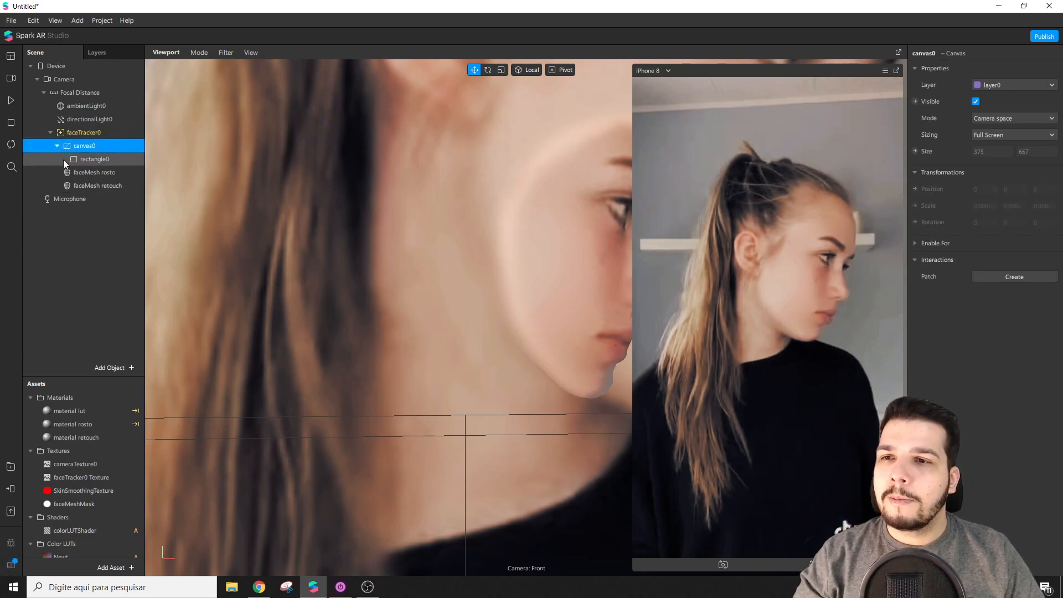
pyautogui.click(88, 187)
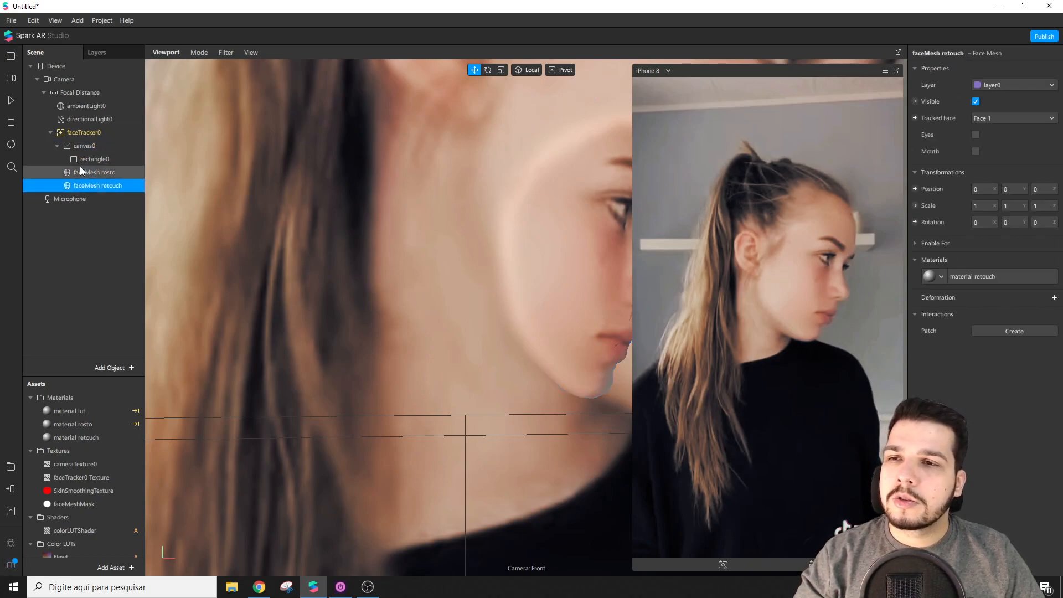
pyautogui.click(50, 132)
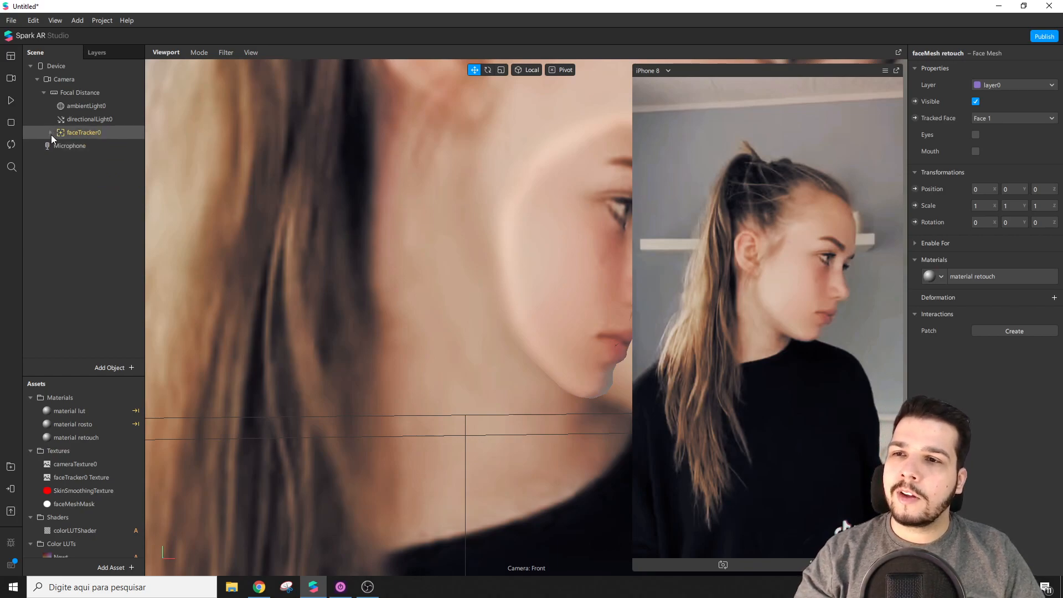
pyautogui.click(50, 133)
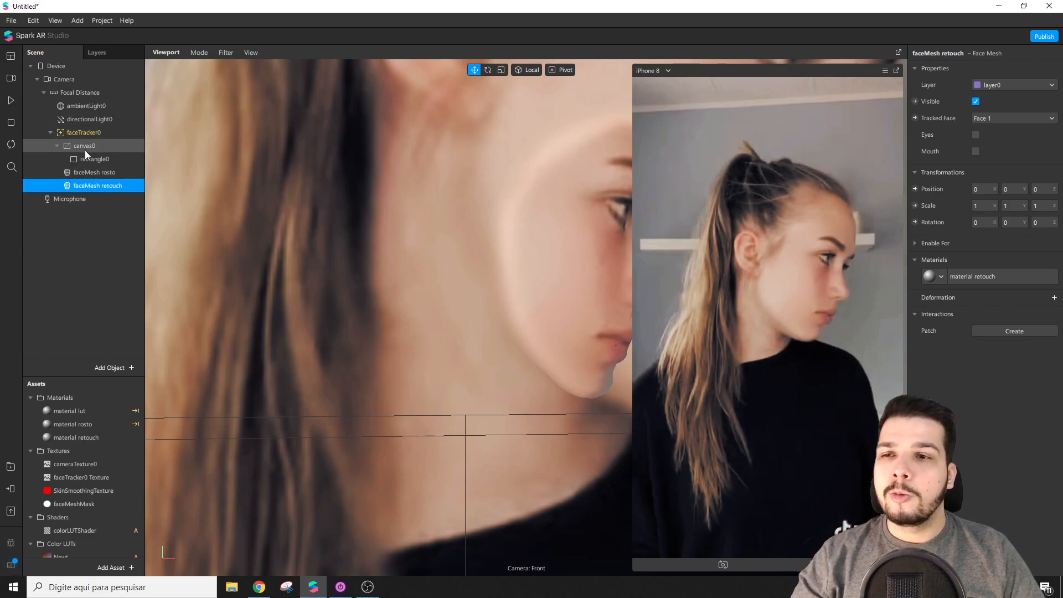
# Resume the preview and test the effect without a face, using the brick wall and wooden table simulation videos
pyautogui.click(12, 102)
pyautogui.click(10, 79)
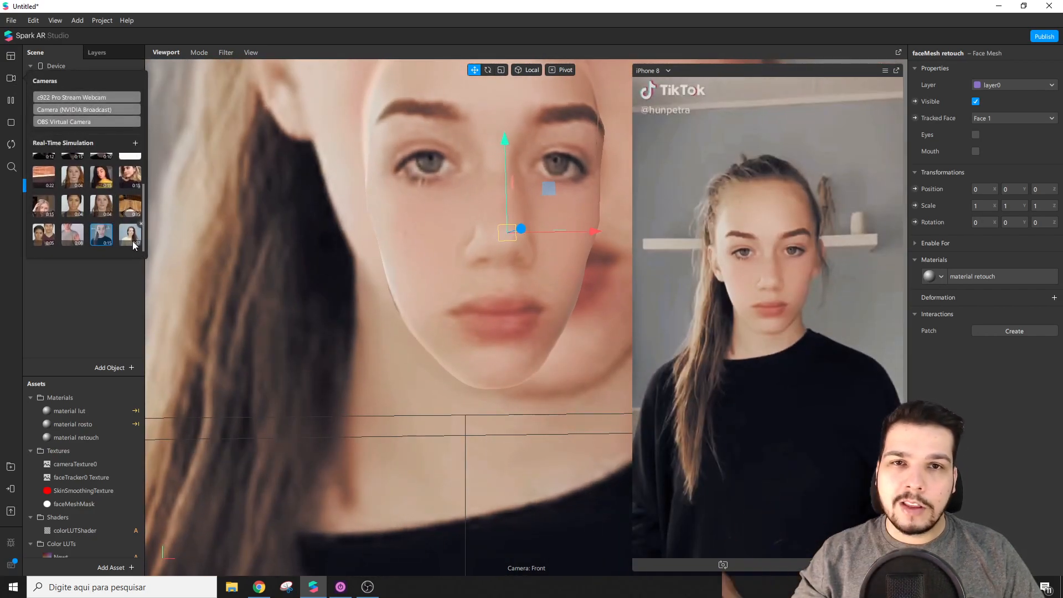
pyautogui.click(45, 177)
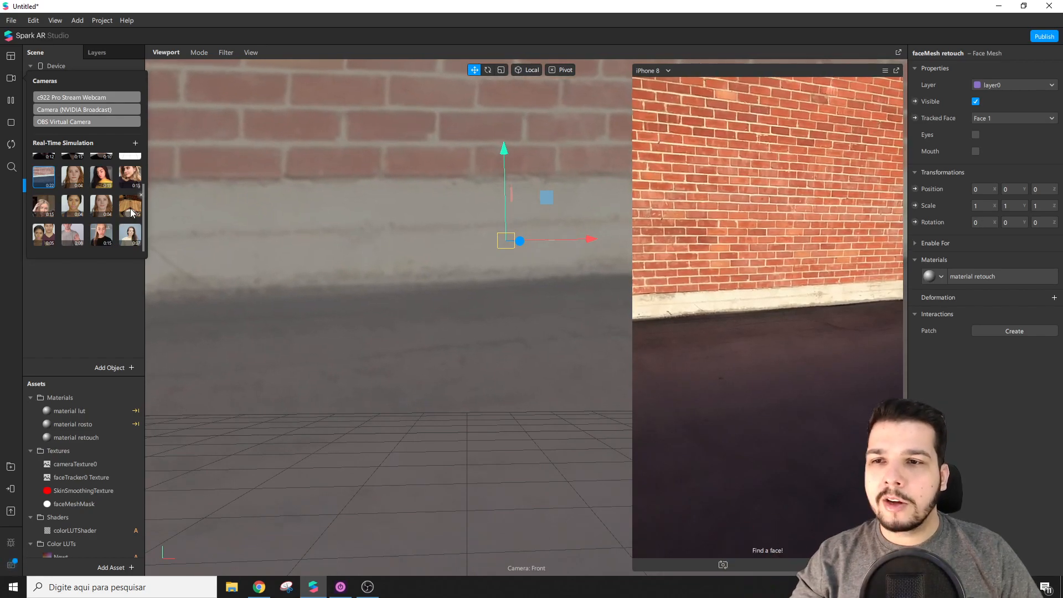
pyautogui.click(132, 205)
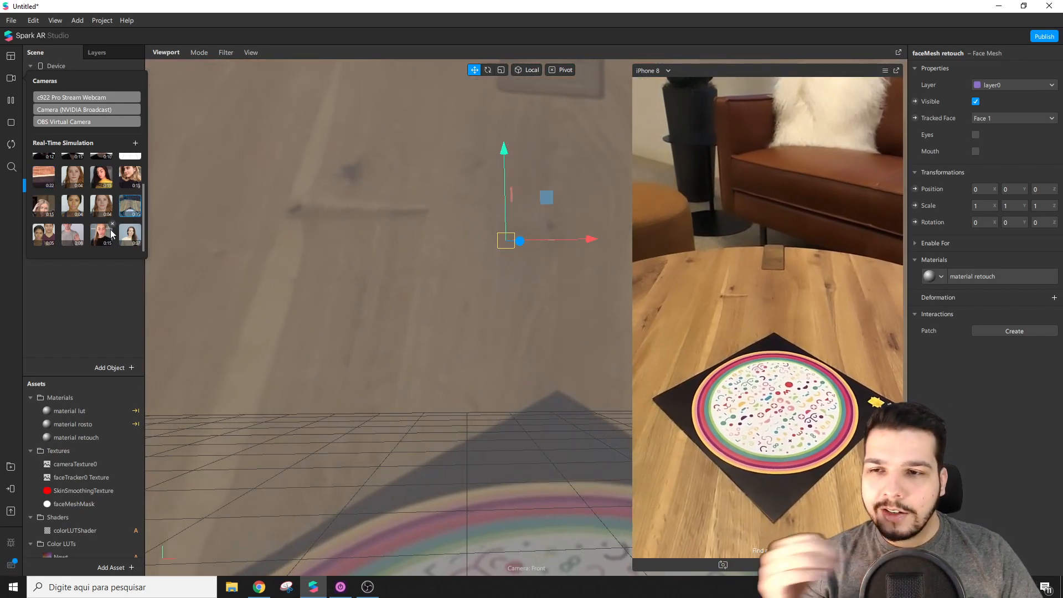
# Switch to a face simulation video, move canvas0 out of faceTracker0 to sit directly above it, and collapse both groups in the scene
pyautogui.click(127, 238)
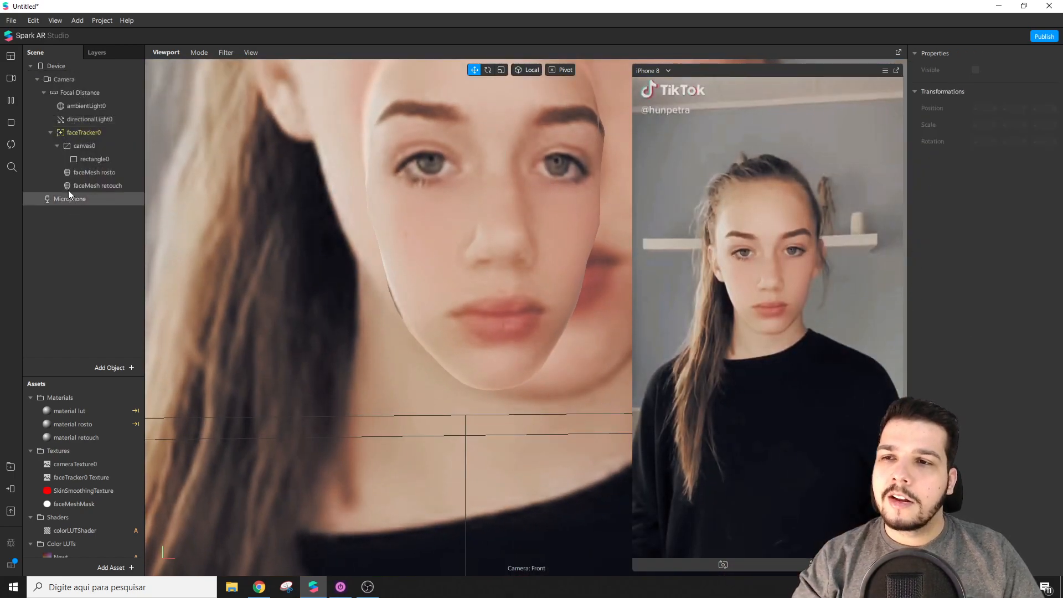
pyautogui.click(81, 148)
pyautogui.moveTo(79, 146); pyautogui.dragTo(74, 127)
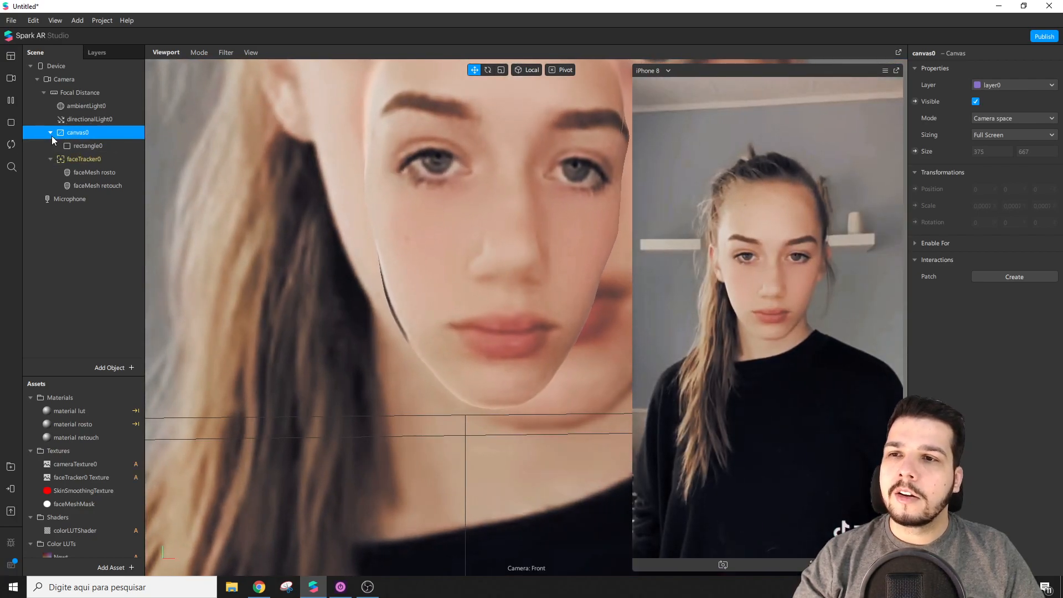
pyautogui.click(51, 132)
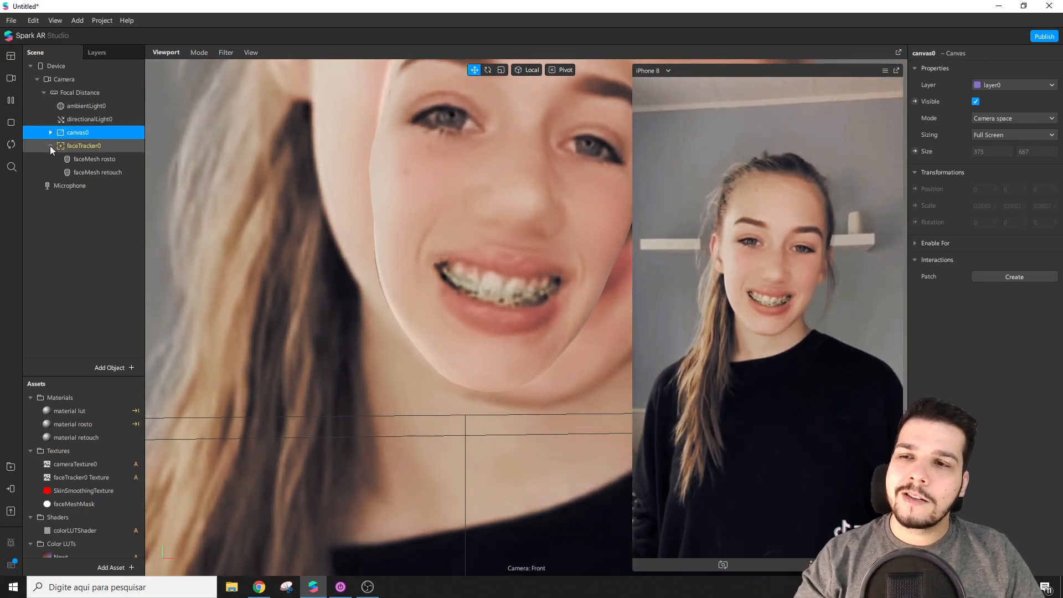
pyautogui.click(51, 146)
pyautogui.click(94, 230)
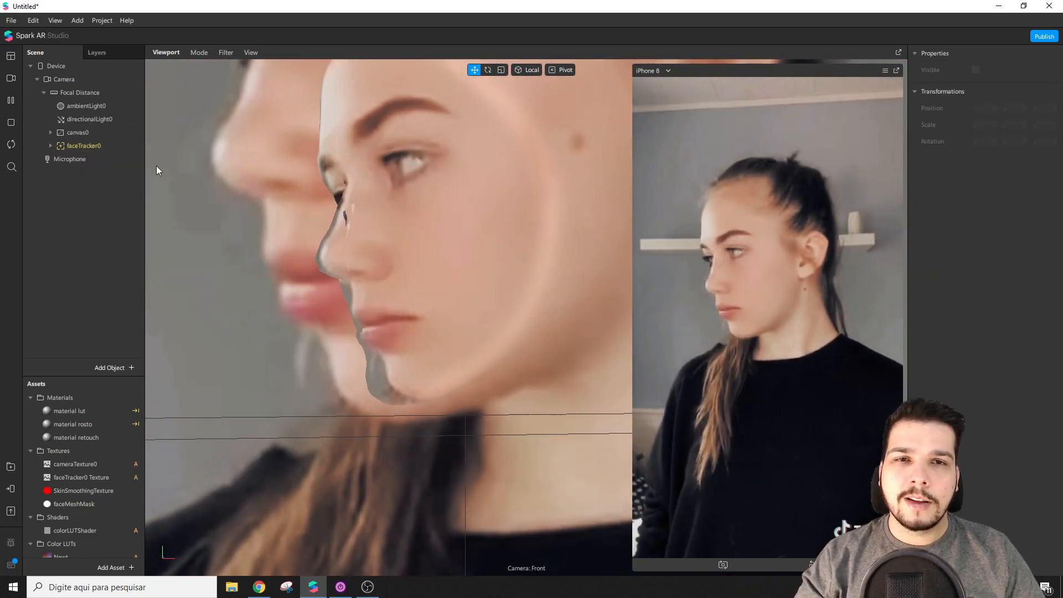
# Expand faceTracker0 and inspect the faceMesh retouch properties, then clear the selection
pyautogui.click(50, 145)
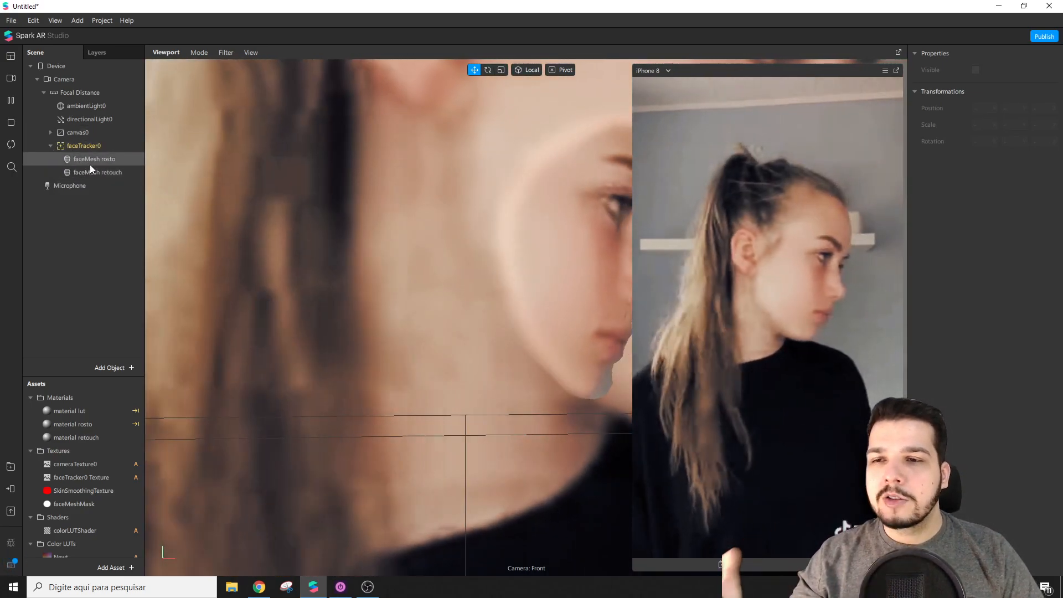
pyautogui.click(91, 172)
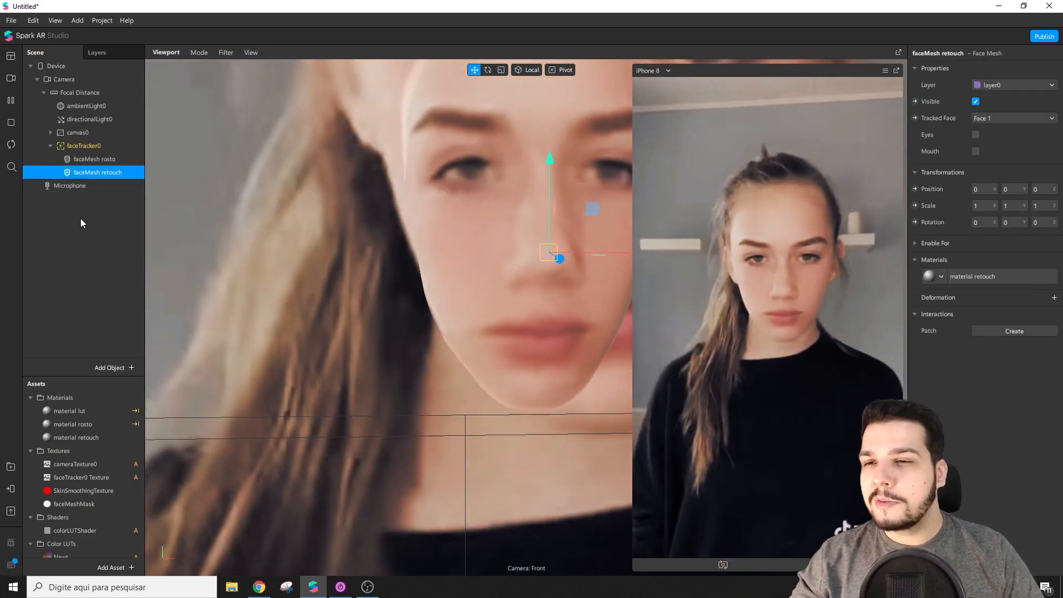
pyautogui.click(80, 219)
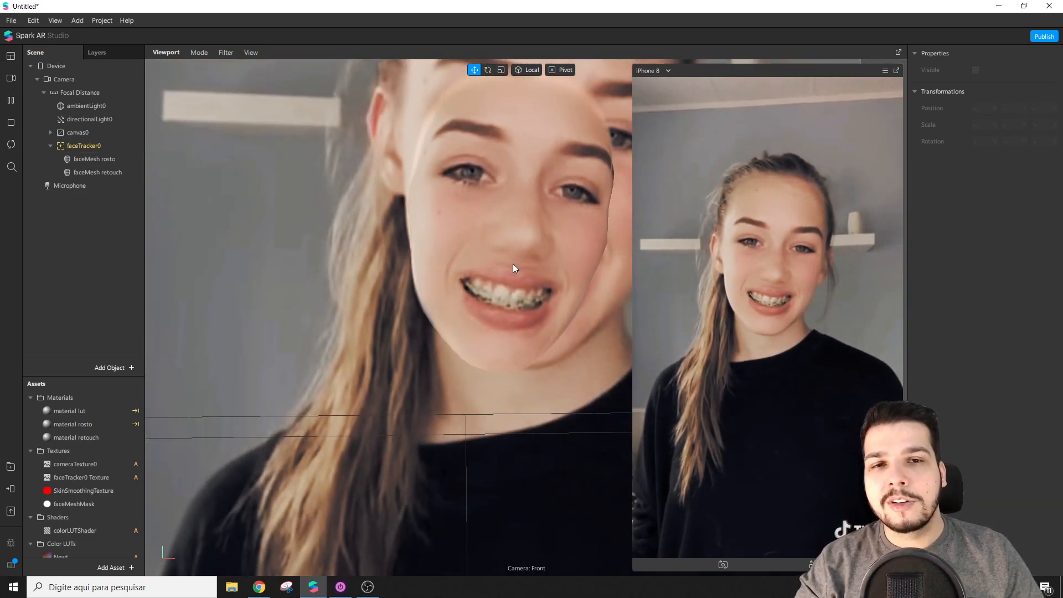
# Examine the full effect in the viewport from a wider, angled view that shows the whole camera image
pyautogui.scroll(-4, 513, 265)
pyautogui.moveTo(504, 296); pyautogui.dragTo(513, 347, button='right')
pyautogui.moveTo(531, 228); pyautogui.dragTo(553, 268, button='right')
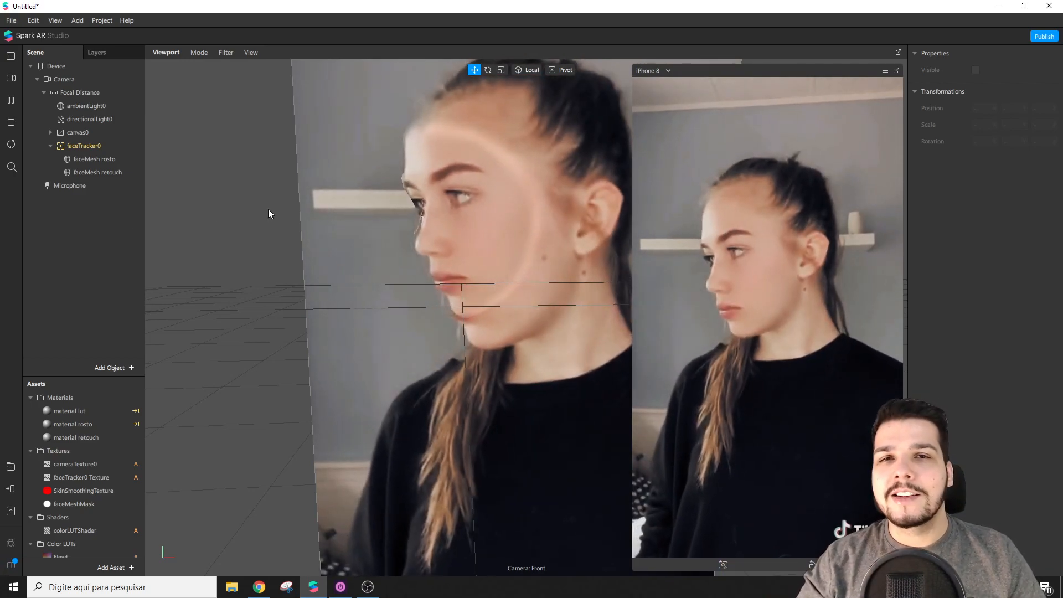
pyautogui.moveTo(546, 334); pyautogui.dragTo(514, 342, button='middle')
pyautogui.scroll(-2, 492, 292)
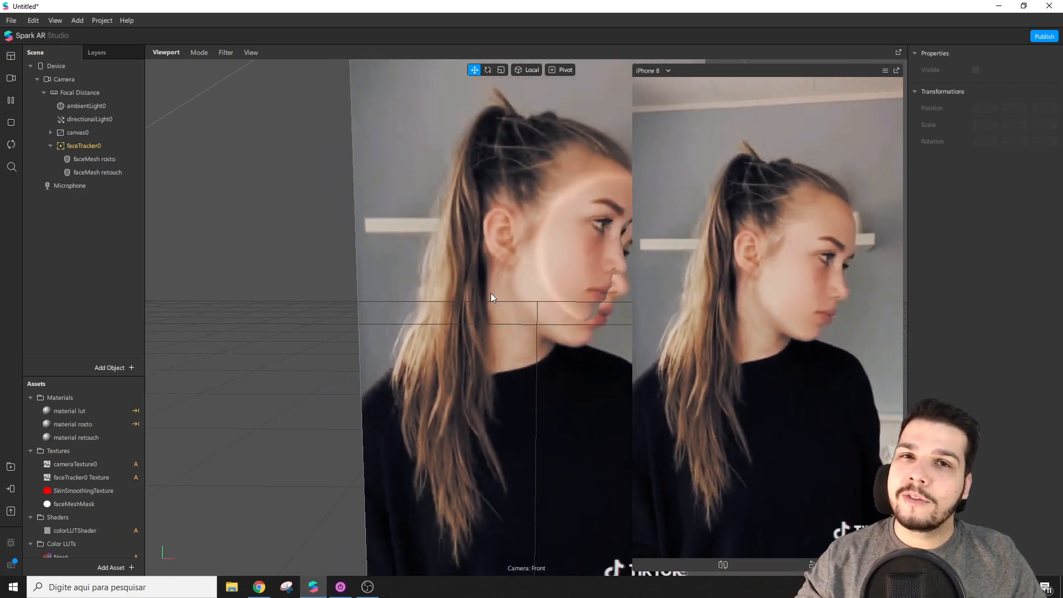
pyautogui.scroll(-2, 490, 292)
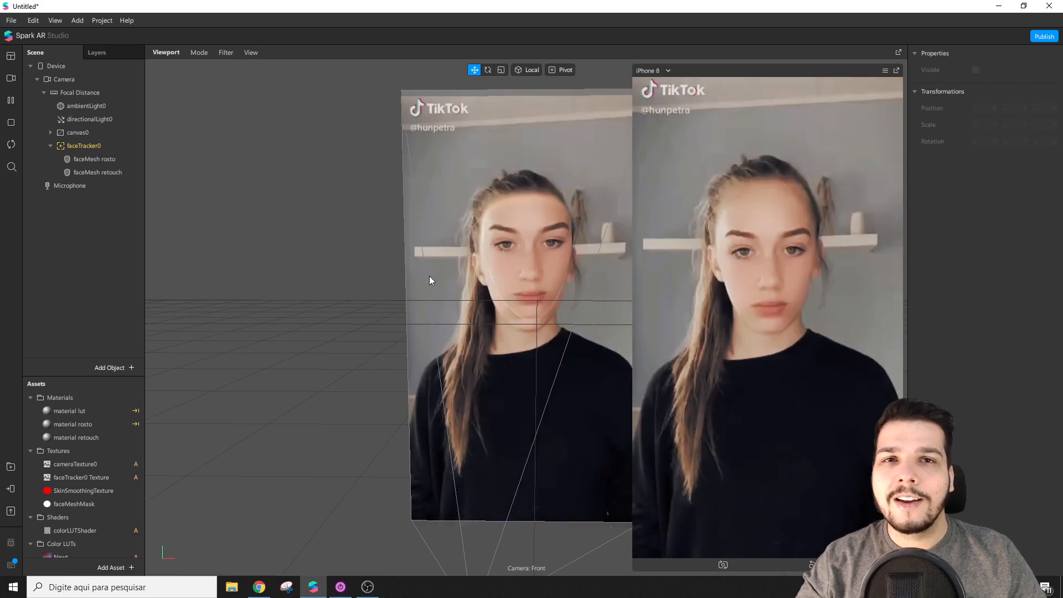